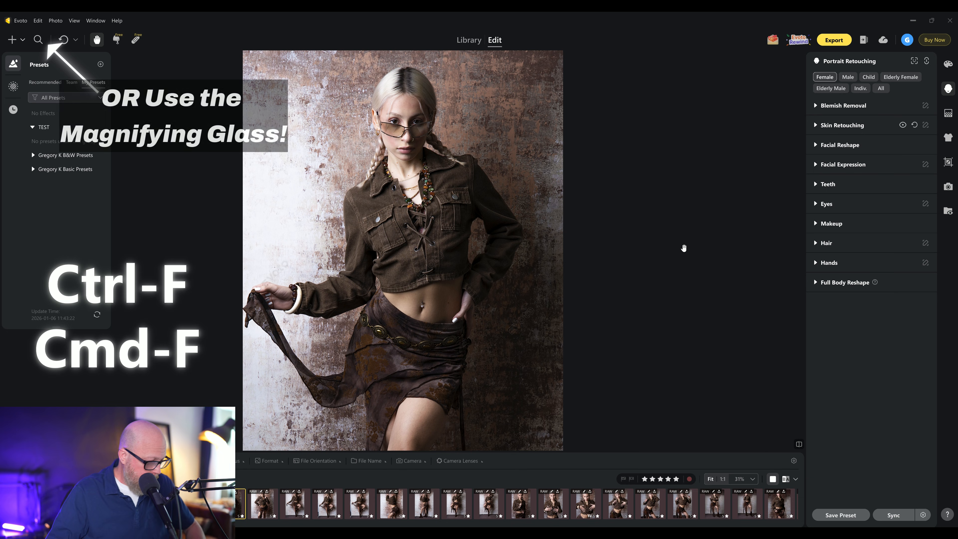
Search the editing tools for "hair" and open the Hair section of Portrait Retouching
key("ctrl+f")
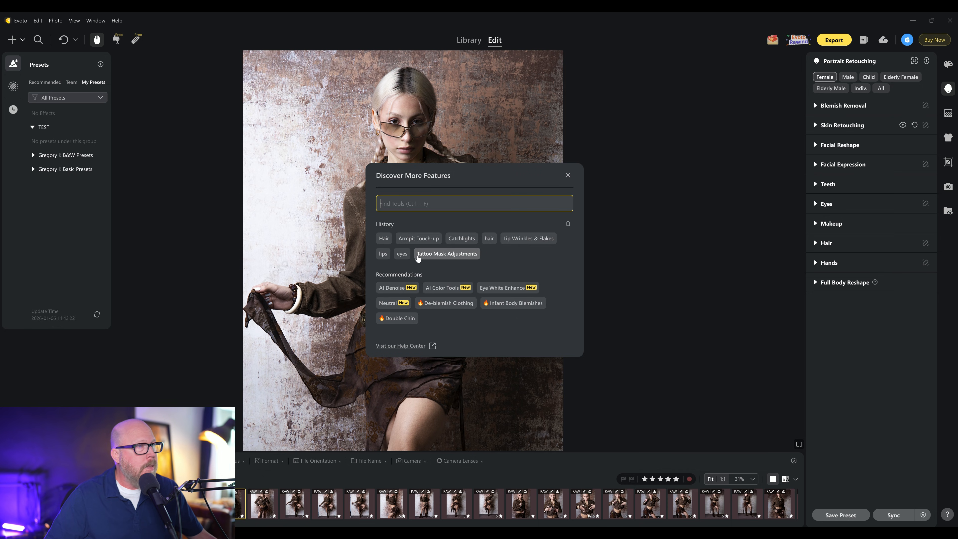
type("hair")
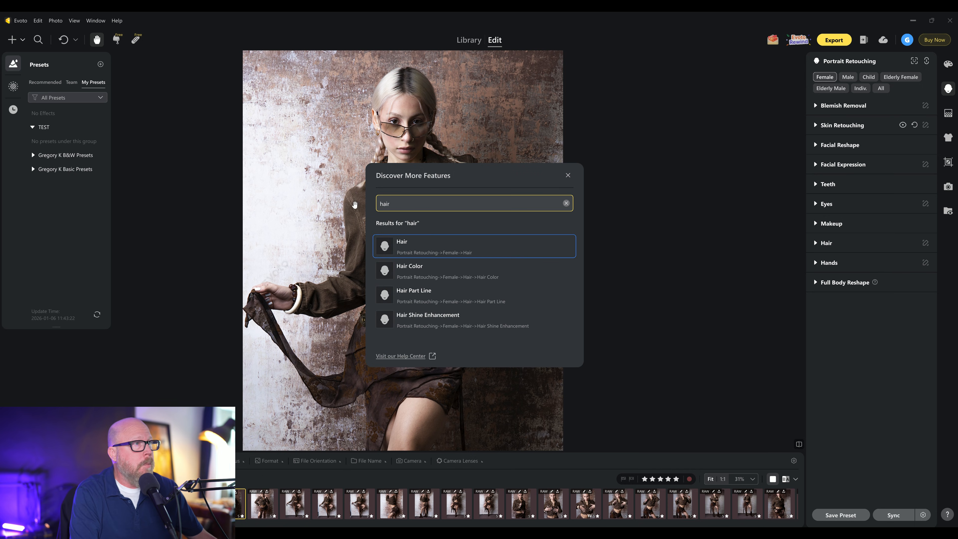
left_click(432, 249)
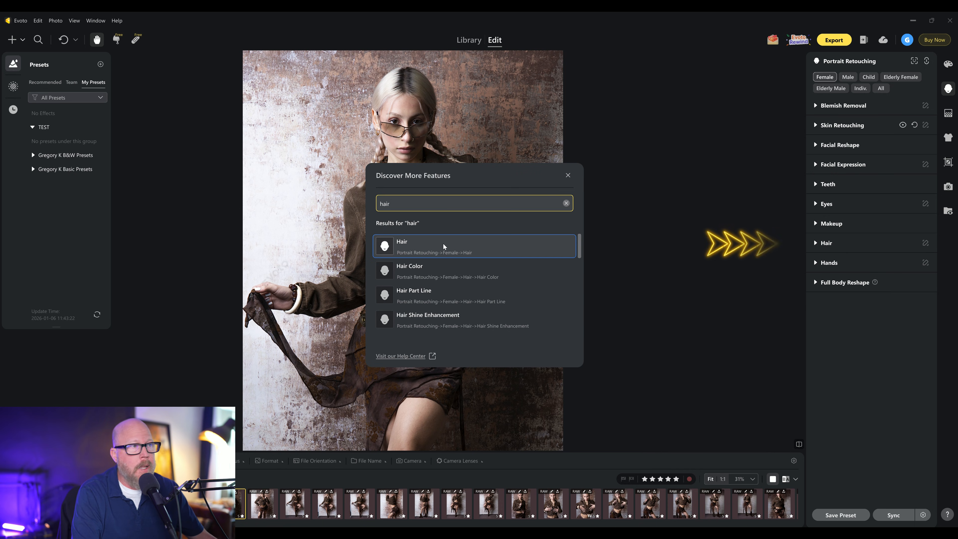
left_click(450, 247)
left_click(820, 243)
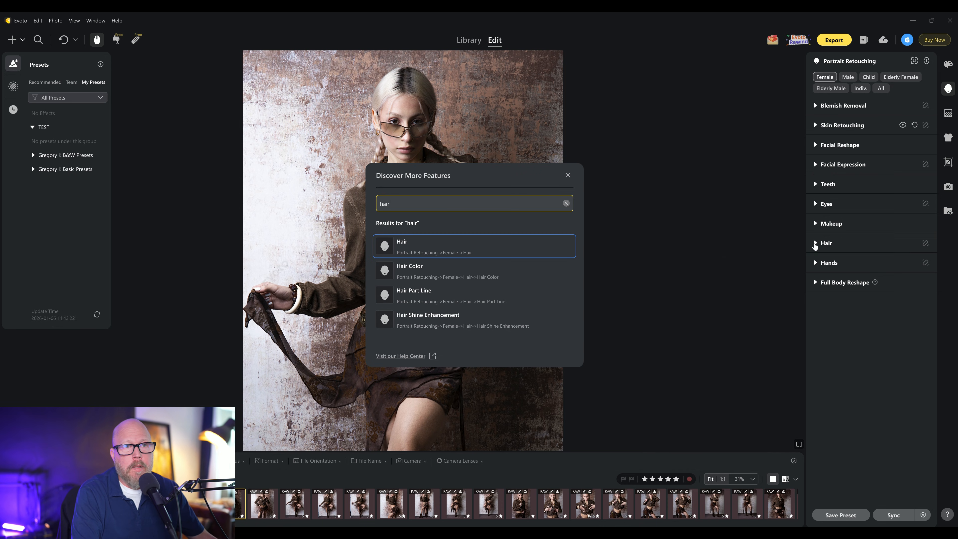
Find the Stray Hairs Removal control by searching the tools for "stray" and set it to 52
left_click(434, 203)
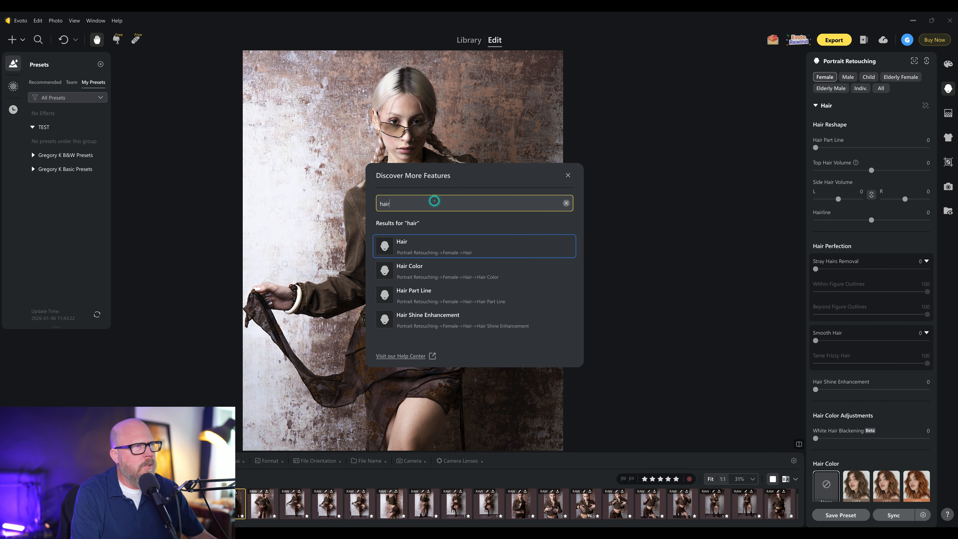
key("BackSpace")
key("BackSpace")
key("BackSpace")
key("BackSpace")
type("stray")
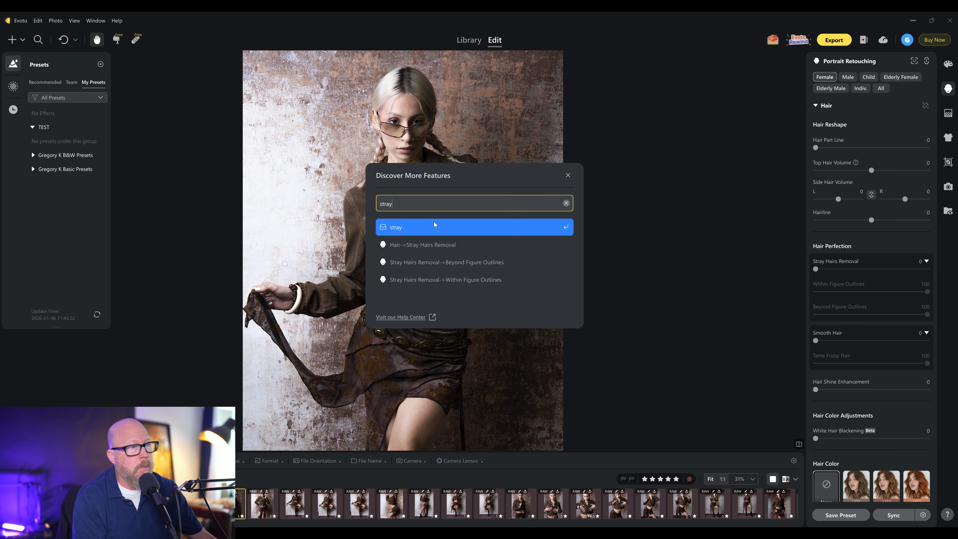
left_click(416, 245)
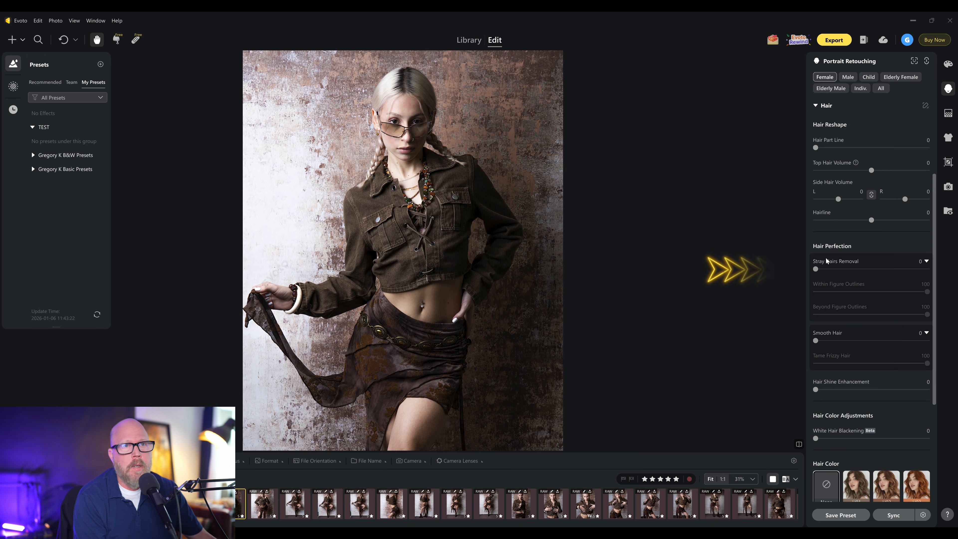
left_click_drag(818, 271, 873, 270)
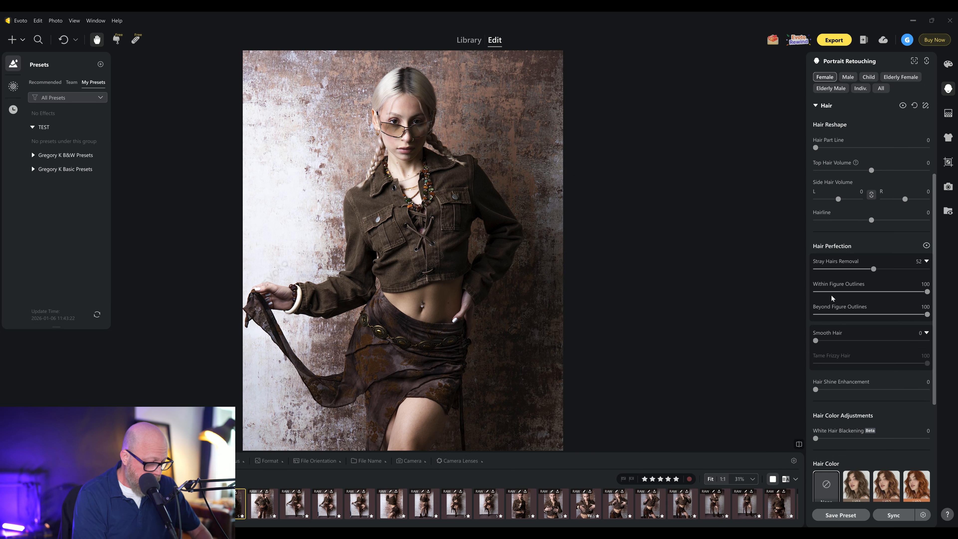
Search the tools for "tattoos" and locate the Tattoos option under Body Refinement
key("ctrl+f")
type("tattoos")
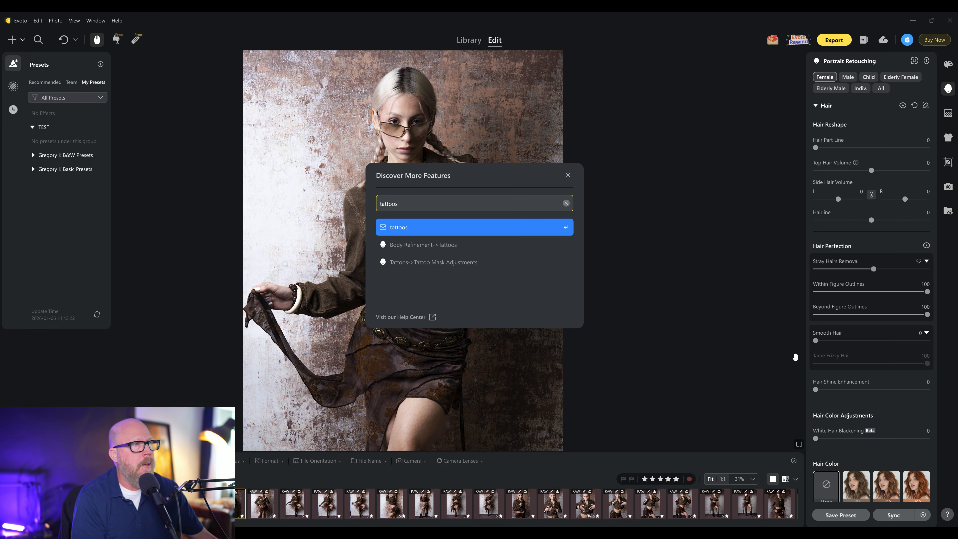
left_click(446, 245)
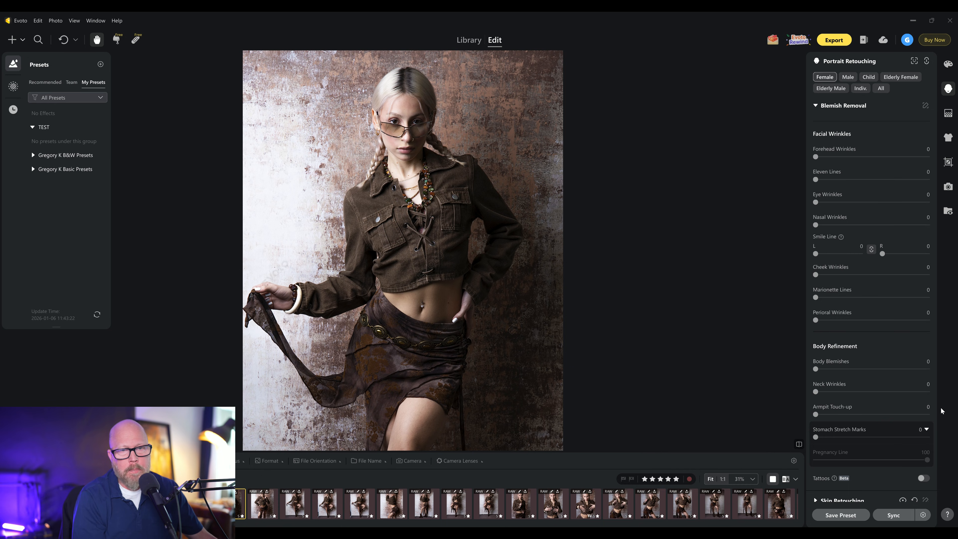
left_click_drag(934, 406, 935, 443)
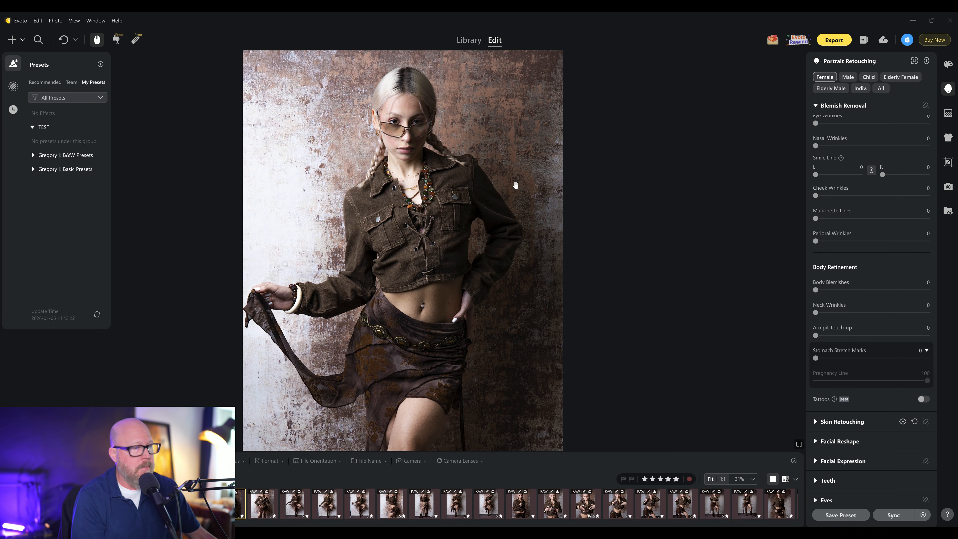
key("ctrl+f")
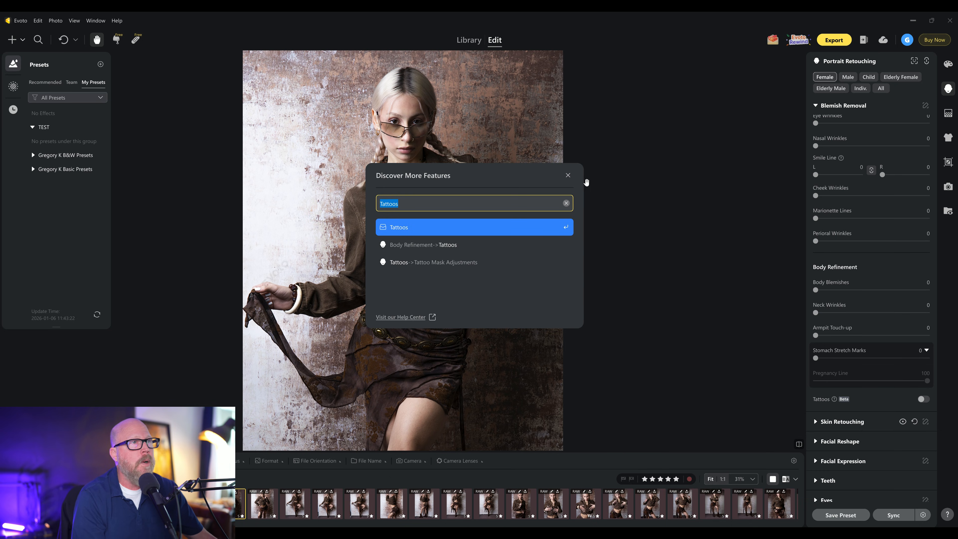
left_click(568, 176)
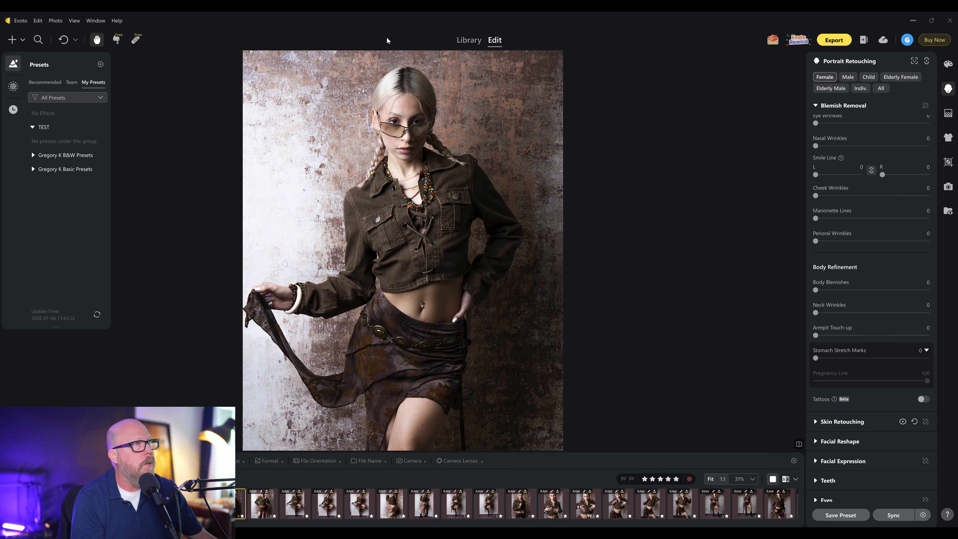
Switch to the Library and open the DeWrinkle project by searching the projects for the model's first name
left_click(476, 40)
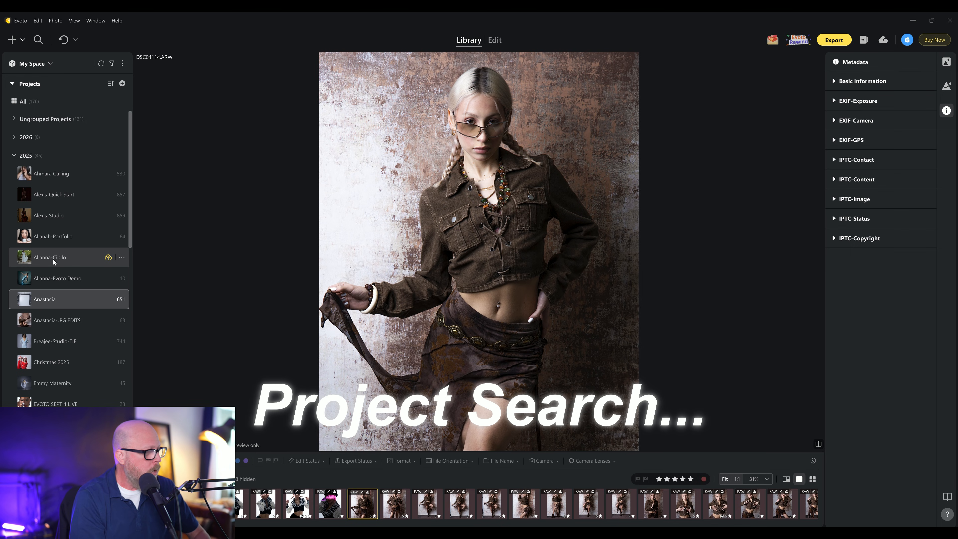
key("ctrl+f")
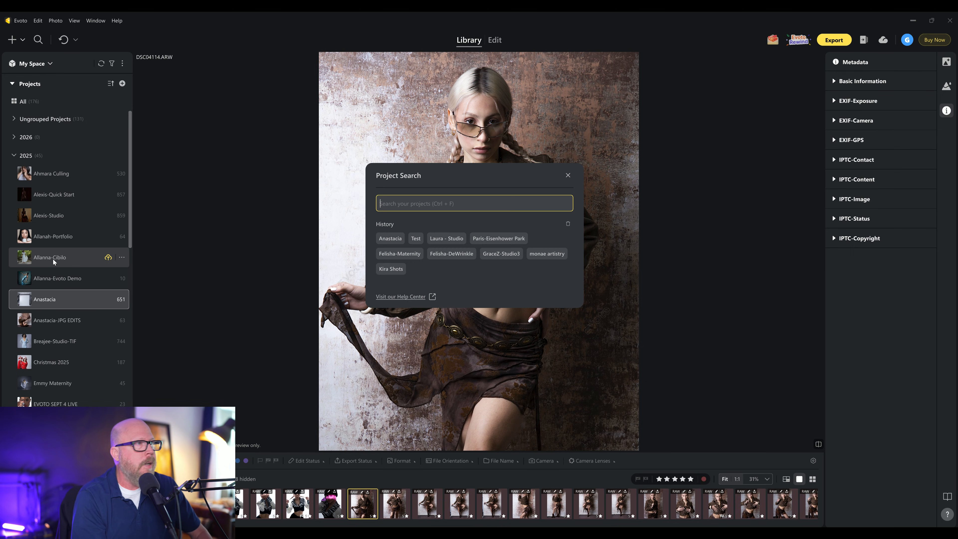
type("felisha")
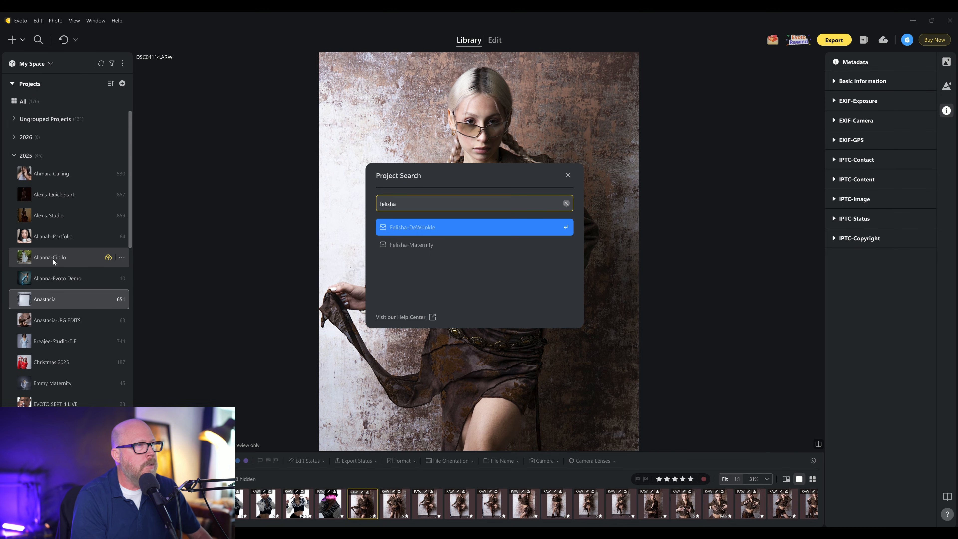
key("Return")
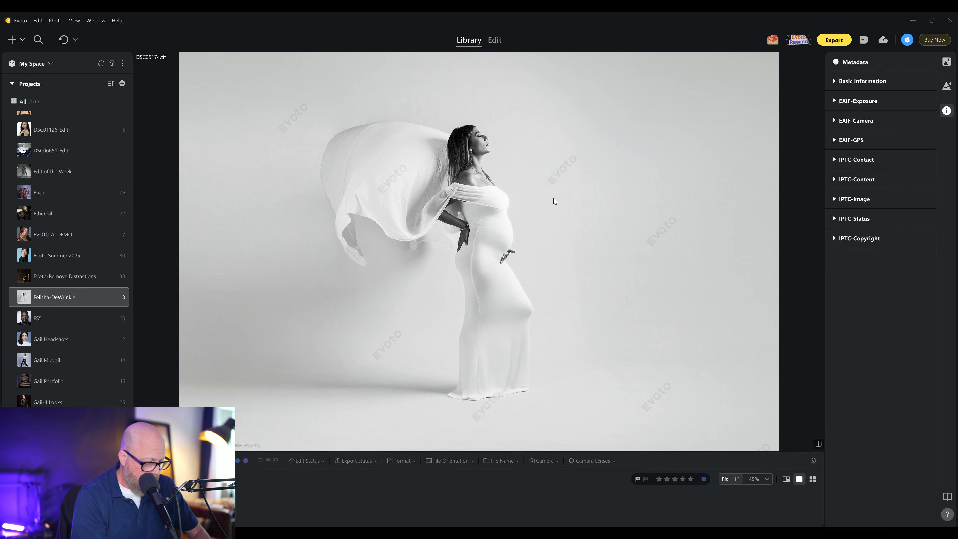
Search the projects for another model's first name and open that model's Holidays project
key("ctrl+f")
type("tatyana")
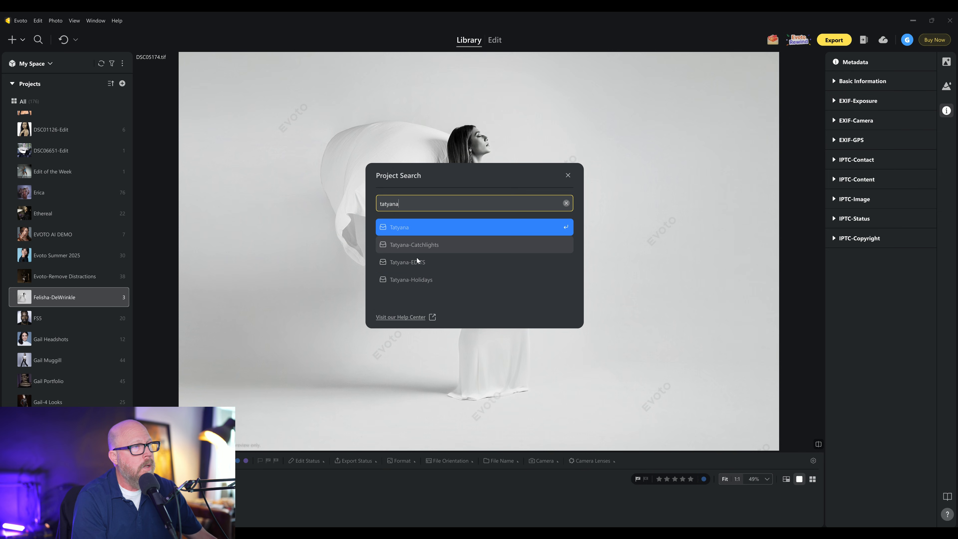
left_click(407, 279)
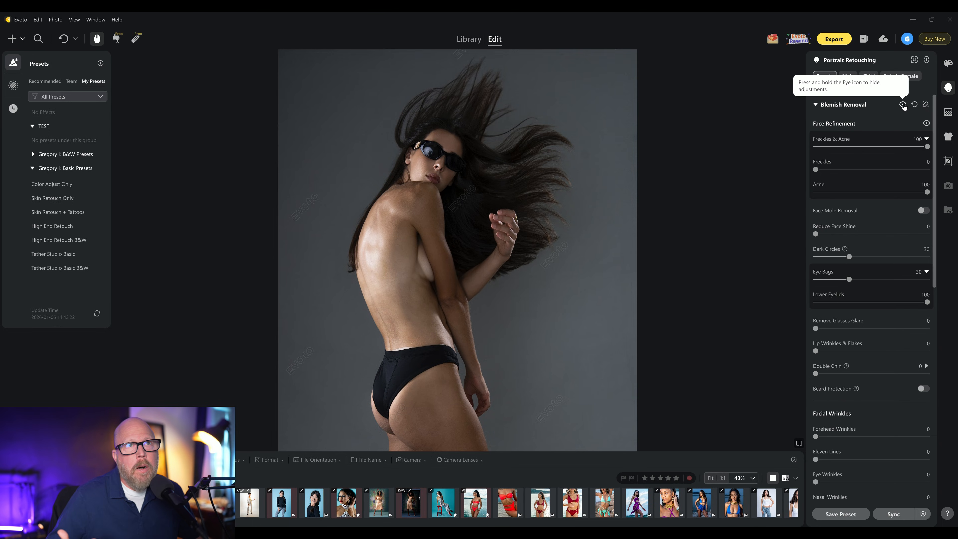
Compare the portrait's face up close with the Blemish Removal adjustments hidden and shown
left_click(902, 105)
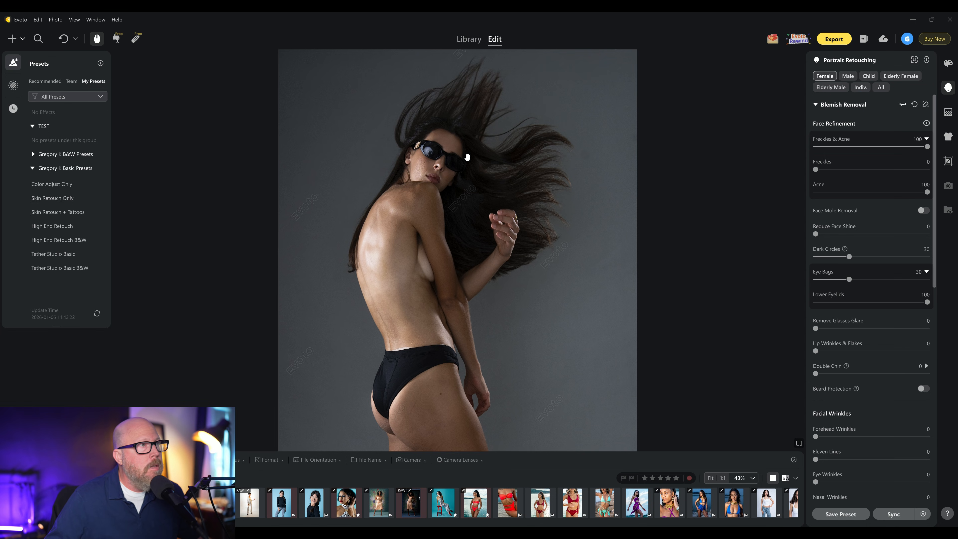
scroll(468, 191, "up", 2)
scroll(469, 192, "up", 2)
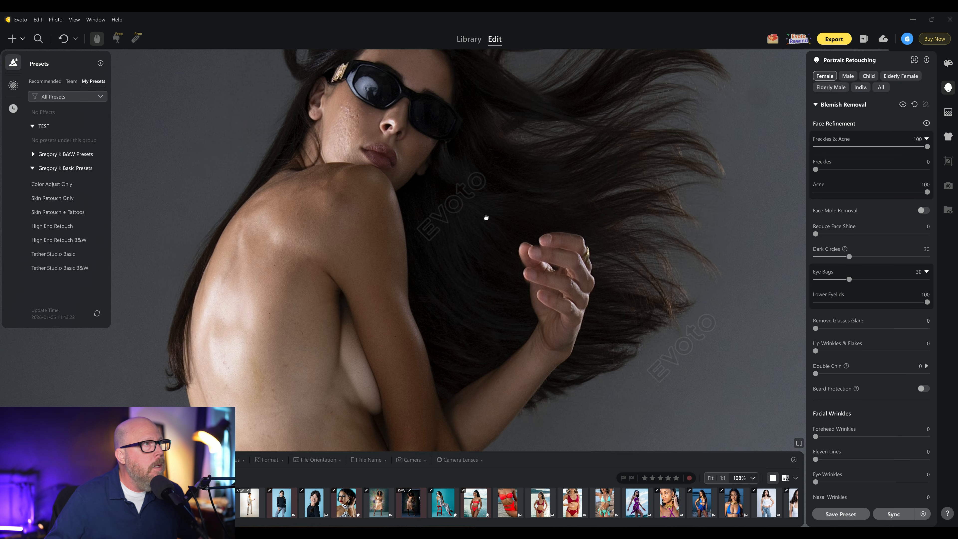
scroll(481, 214, "up", 1)
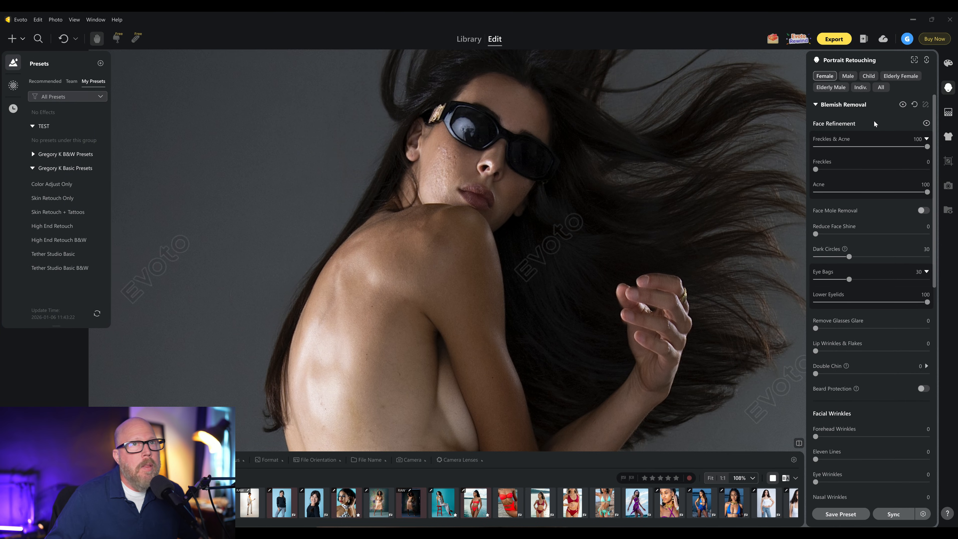
left_click(900, 106)
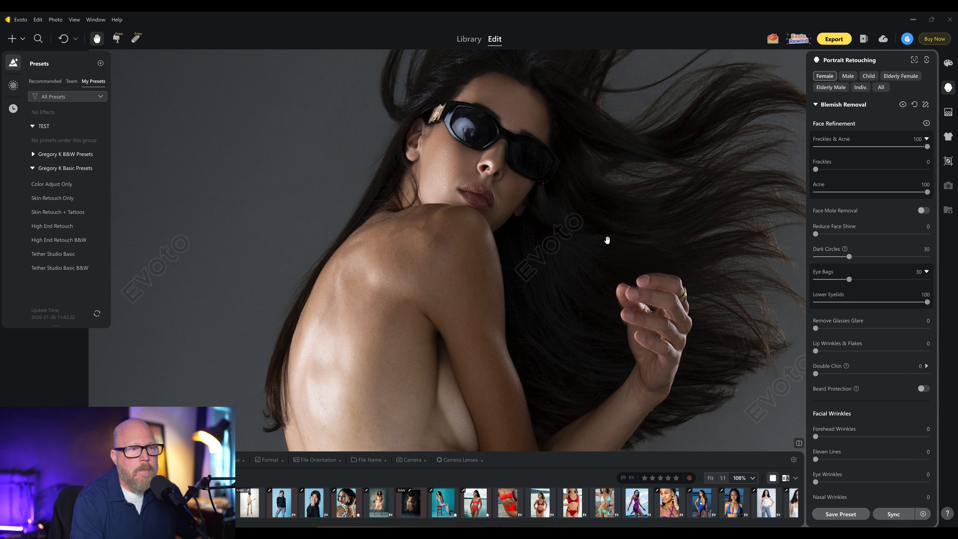
Compare the original portrait with the fully edited version by toggling all color and retouching adjustments off and on
key("backslash")
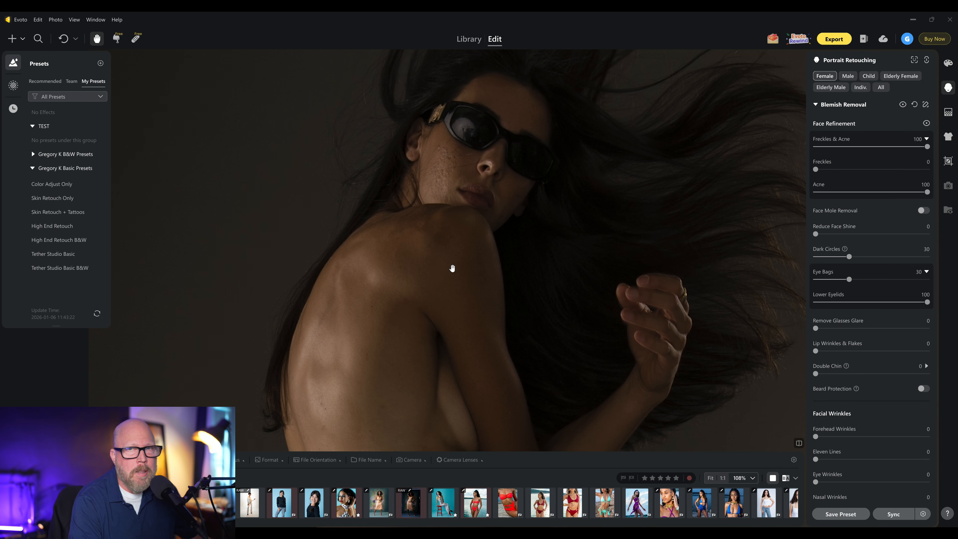
key("space")
key("space")
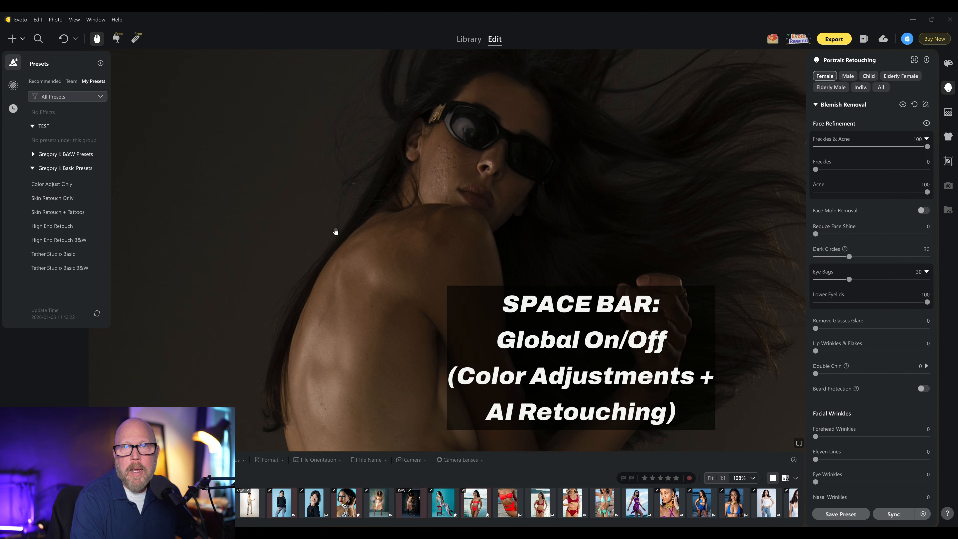
key("space")
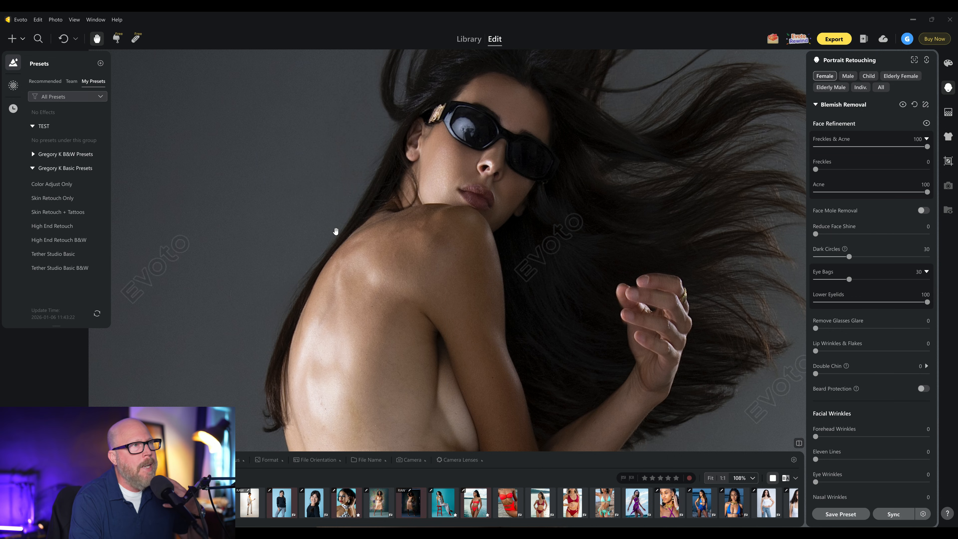
key("space")
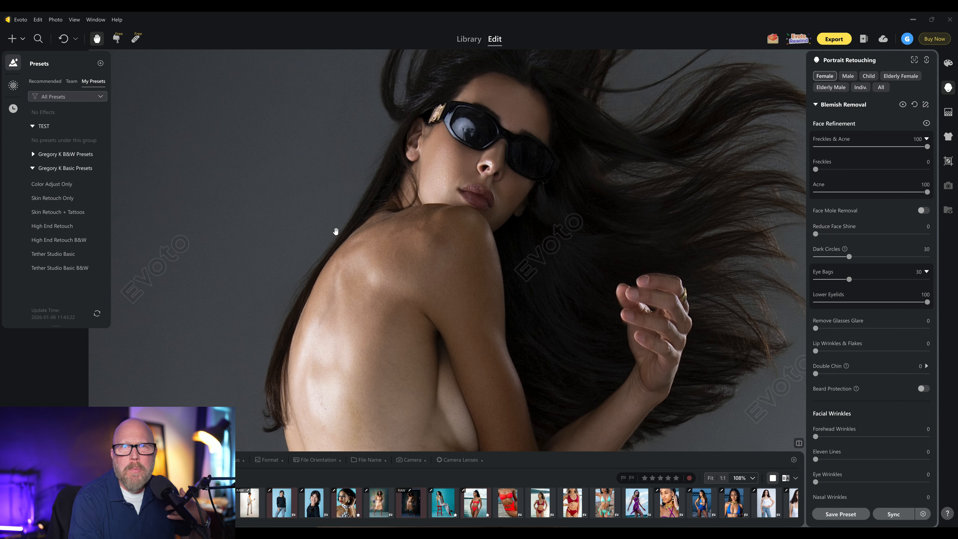
key("space")
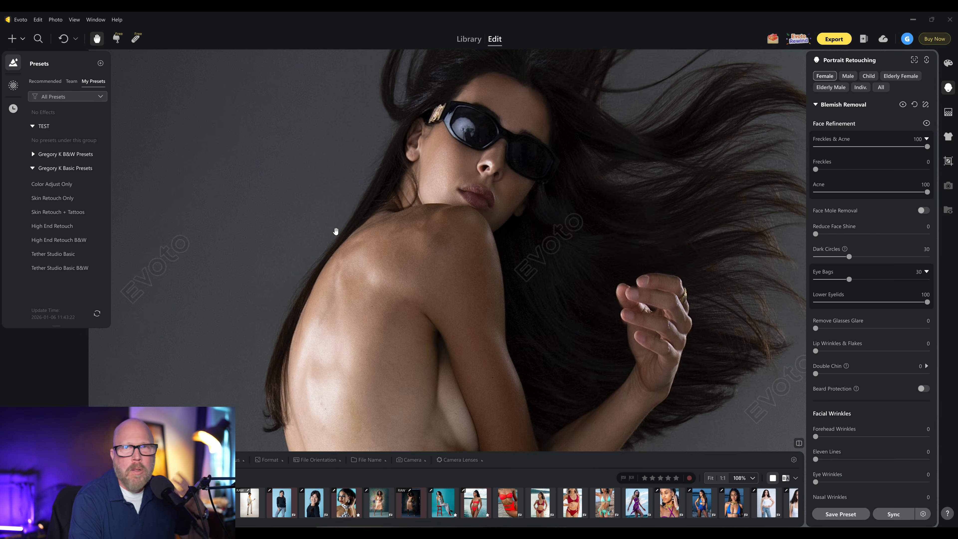
key("space")
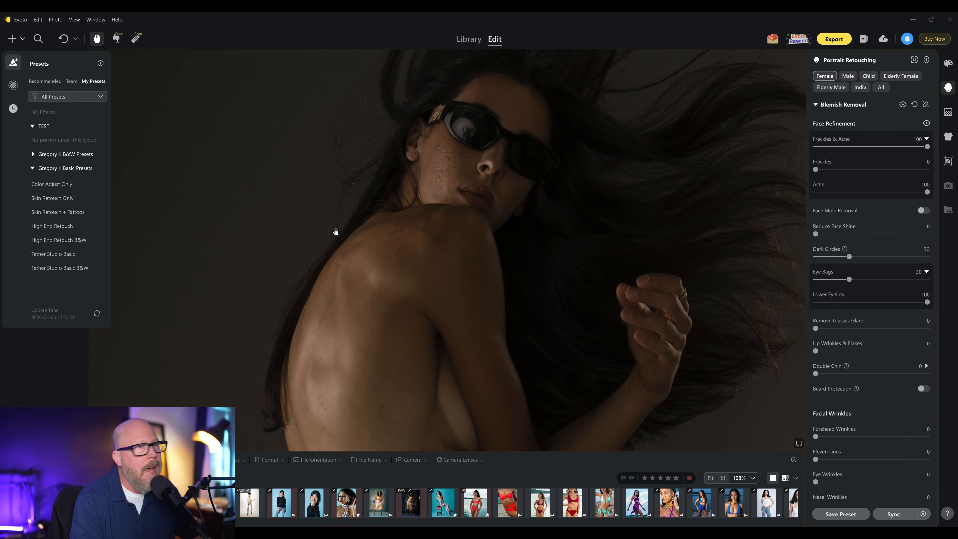
key("space")
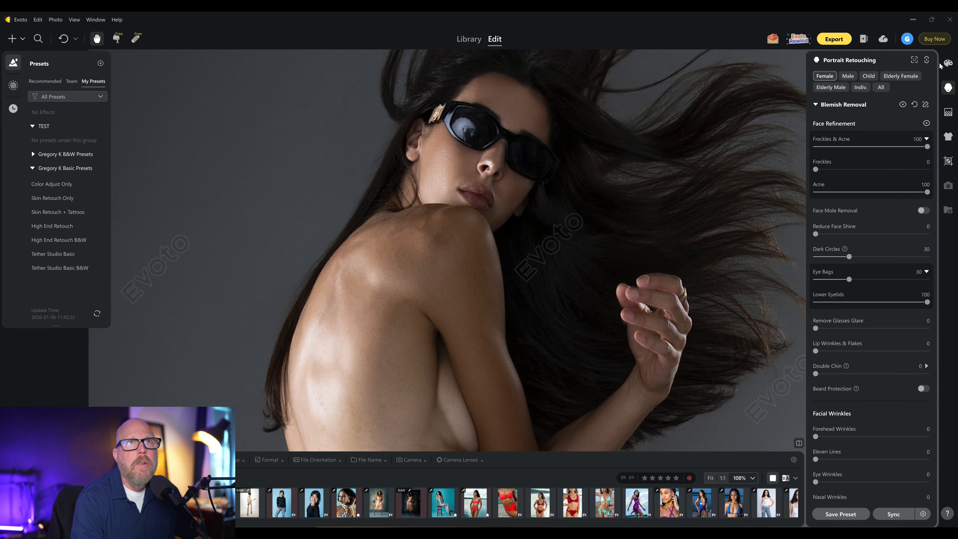
Turn Real-Time Color Adjustments on and back off, and compare the portrait before and after all edits with it off
left_click(947, 63)
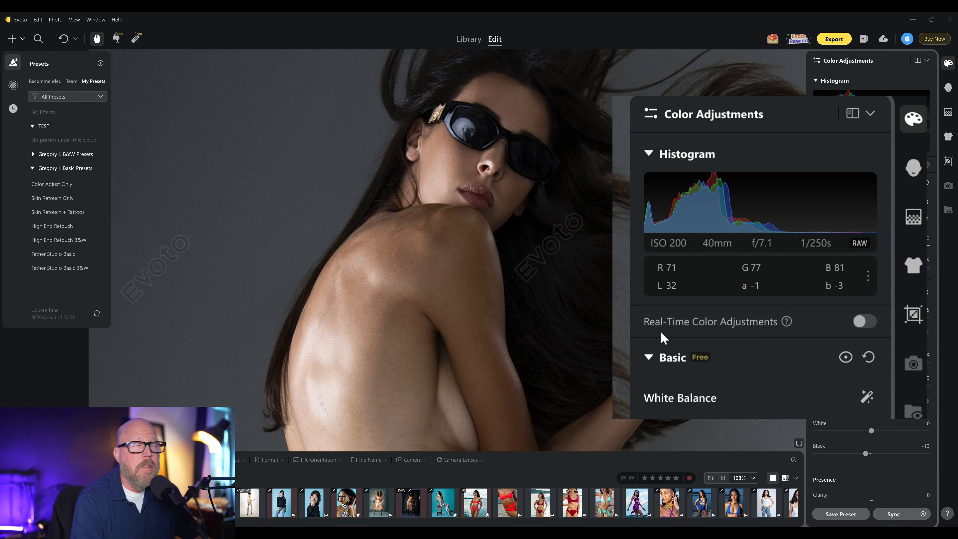
left_click(863, 322)
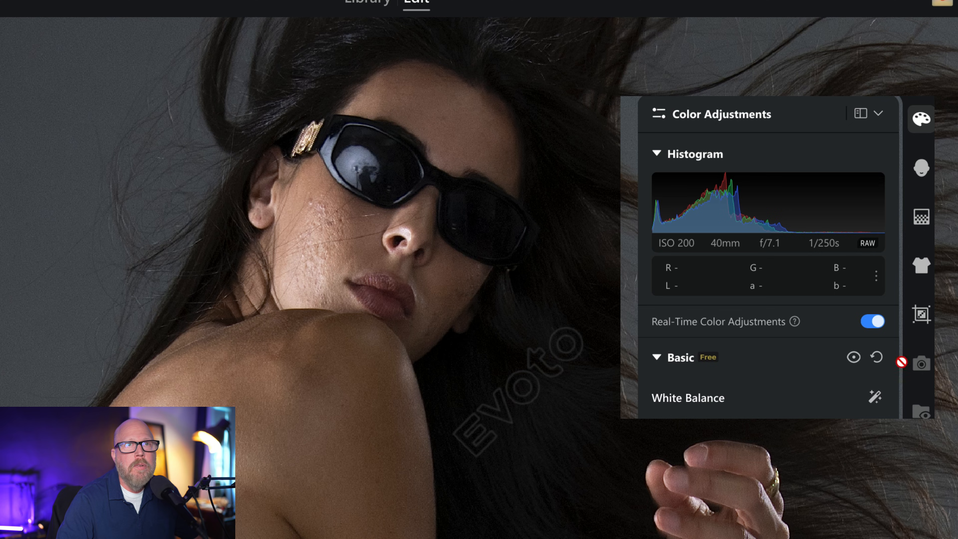
left_click(874, 325)
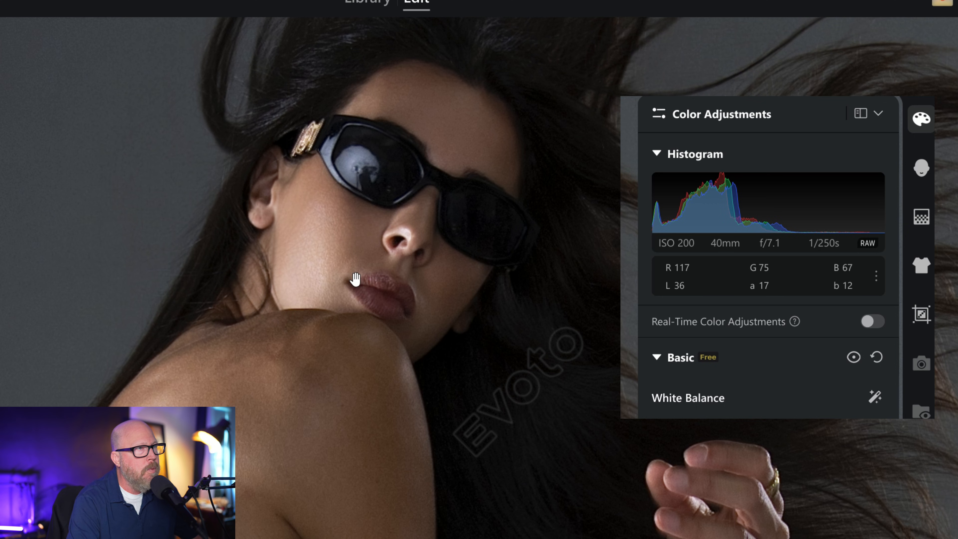
key("backslash")
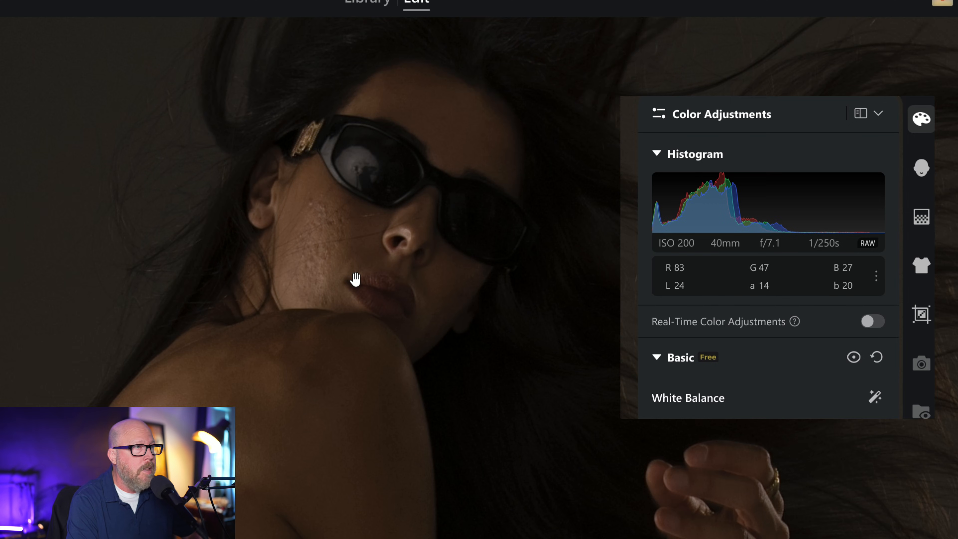
key("backslash")
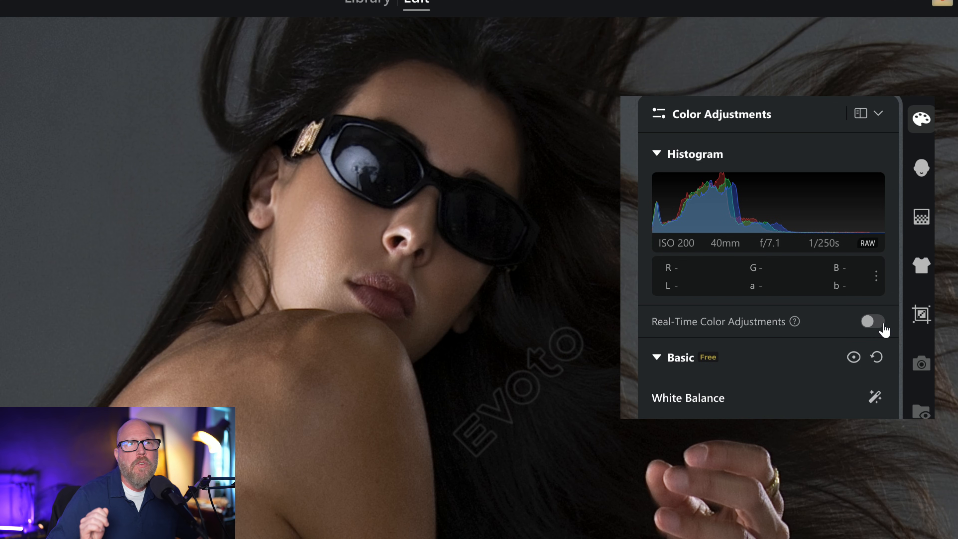
Turn on Real-Time Color Adjustments for the portrait
left_click(879, 317)
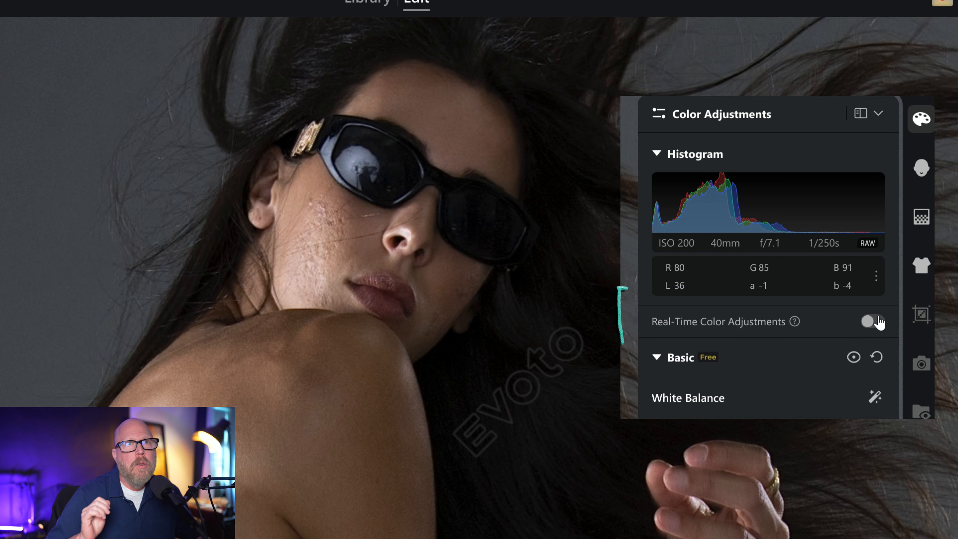
left_click(877, 320)
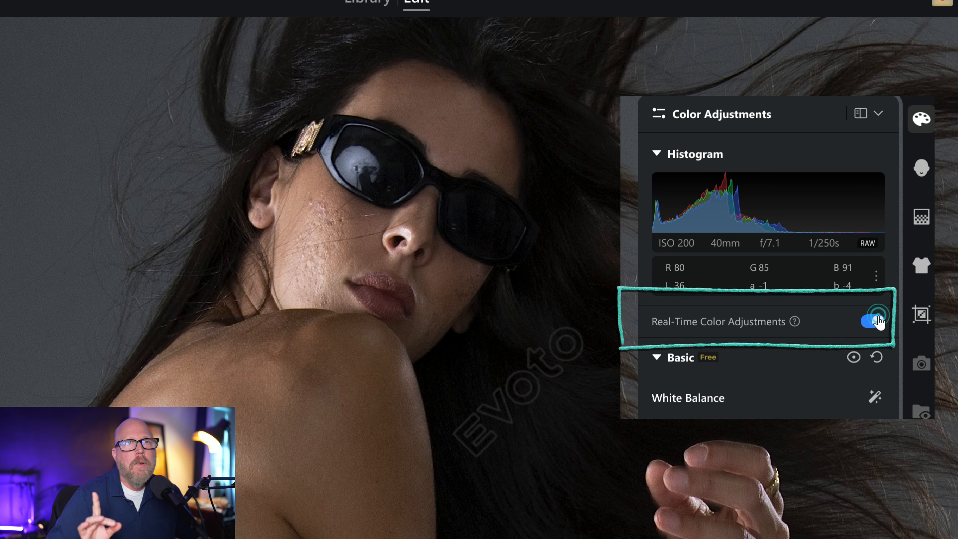
left_click(878, 321)
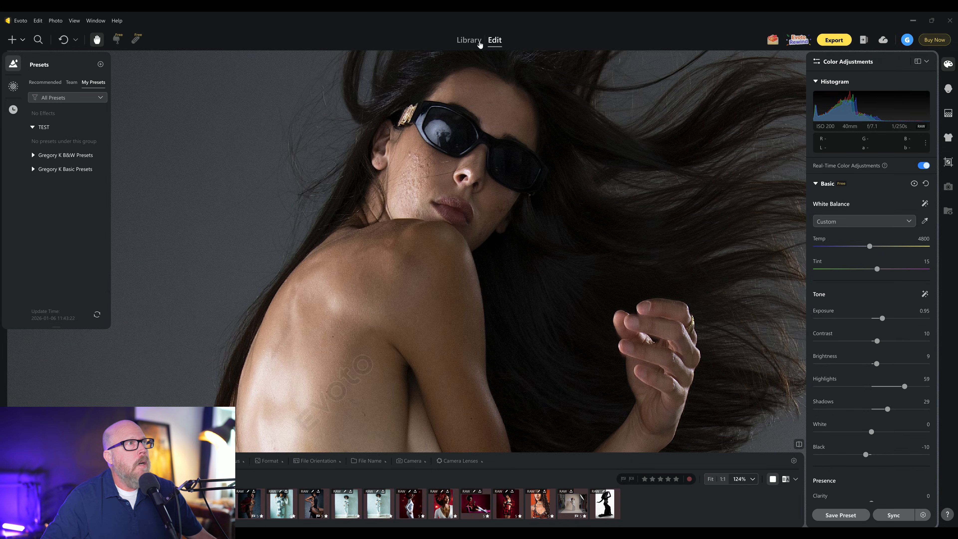
Return to the library and open the model's 651-photo project in the 2025 group
left_click(468, 39)
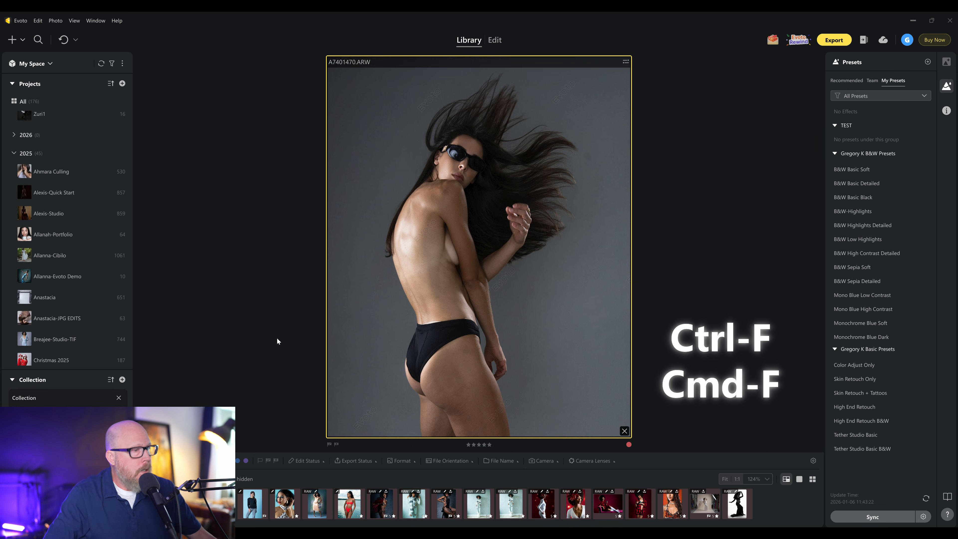
key("ctrl+f")
type("ana")
left_click(402, 280)
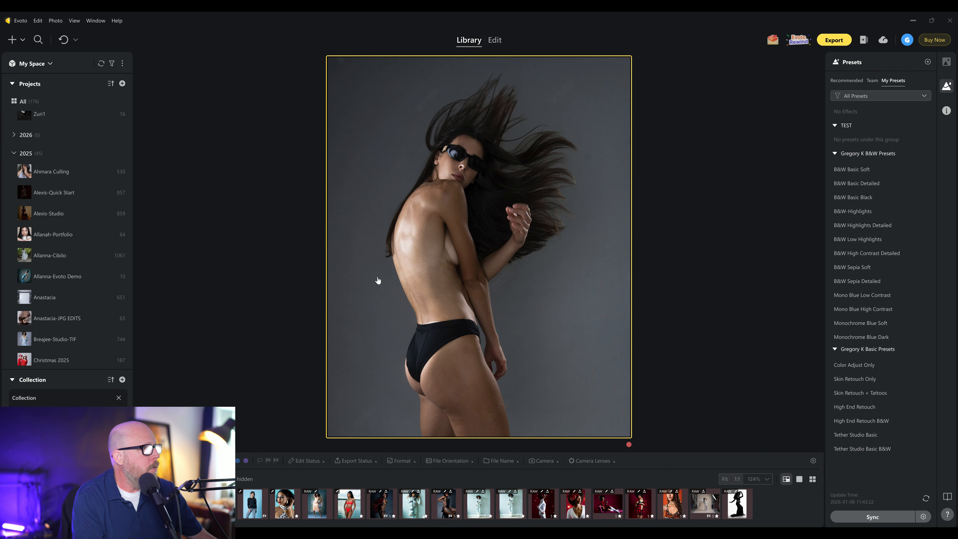
scroll(93, 237, "down", 3)
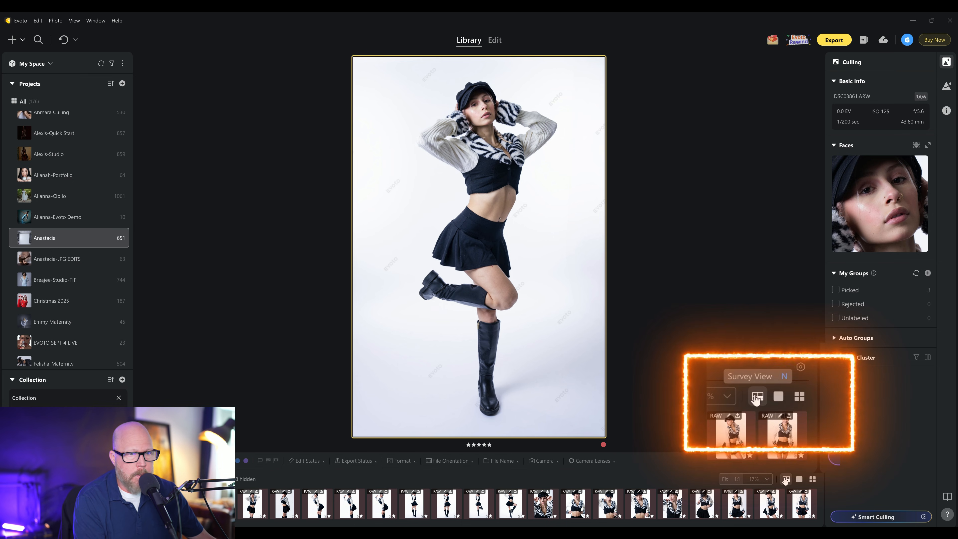
Display the project's photos in single-photo view and switch to grid view
left_click(798, 479)
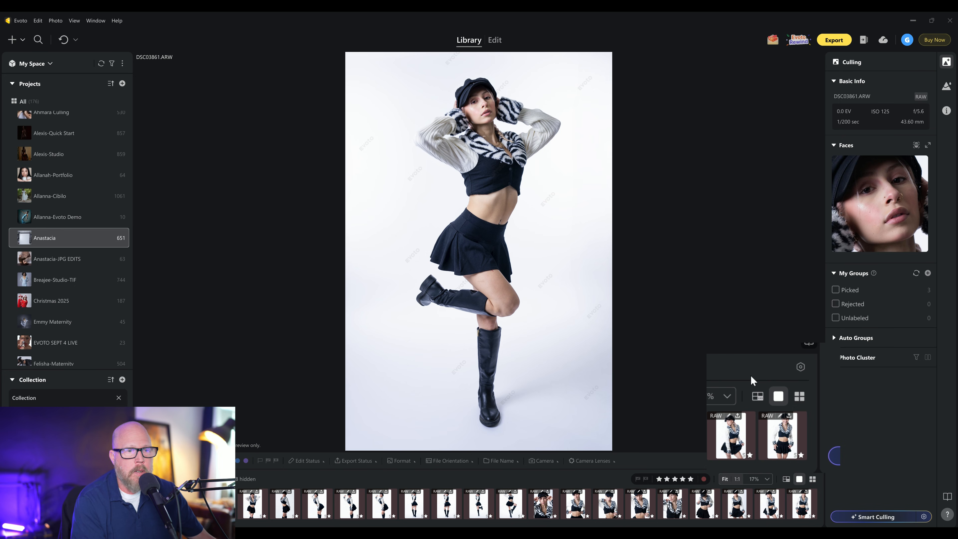
left_click(812, 478)
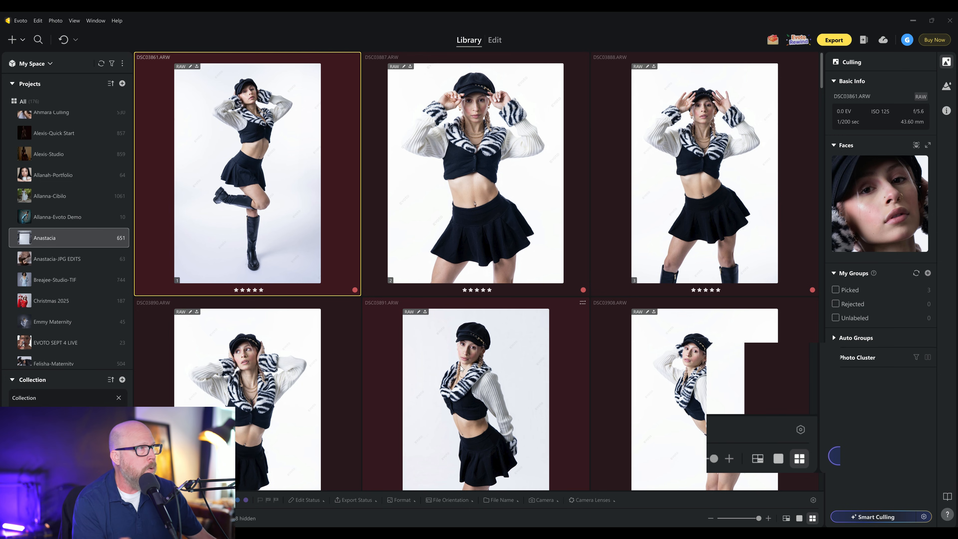
Open the first photo's metadata and review its Basic Information fields
left_click(946, 110)
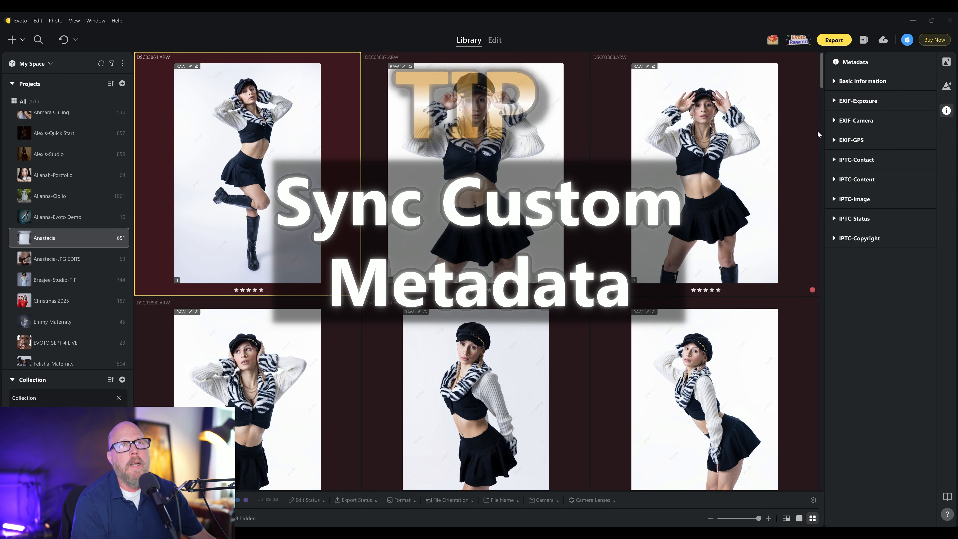
left_click(834, 81)
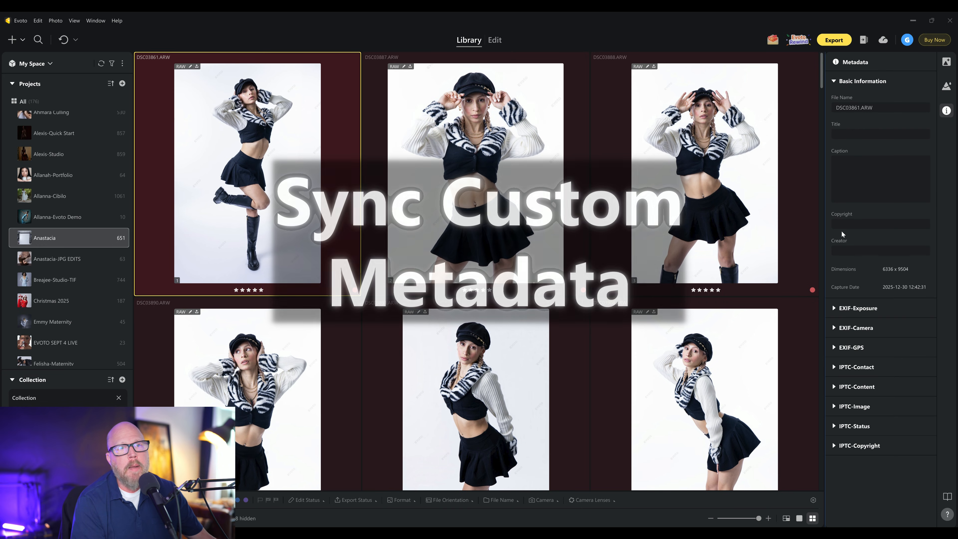
left_click(881, 286)
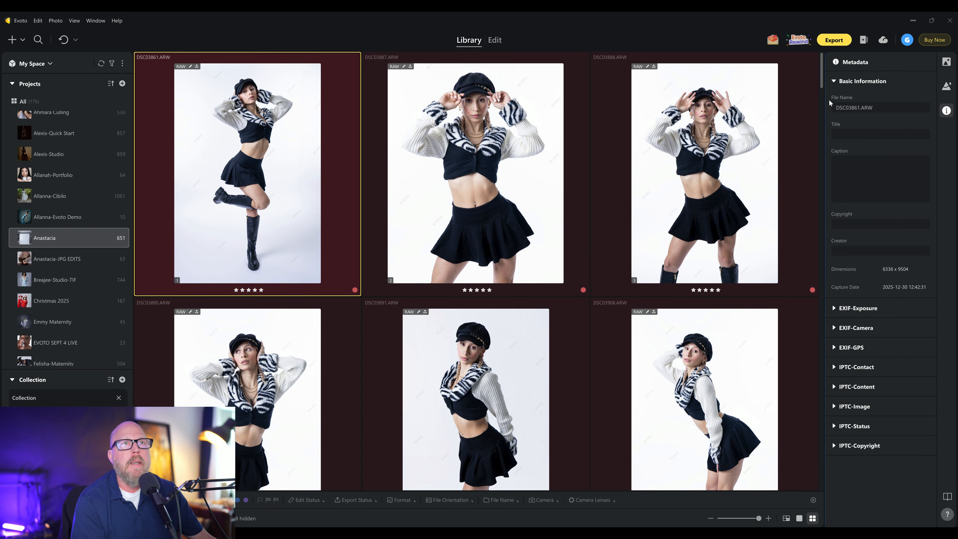
left_click(833, 82)
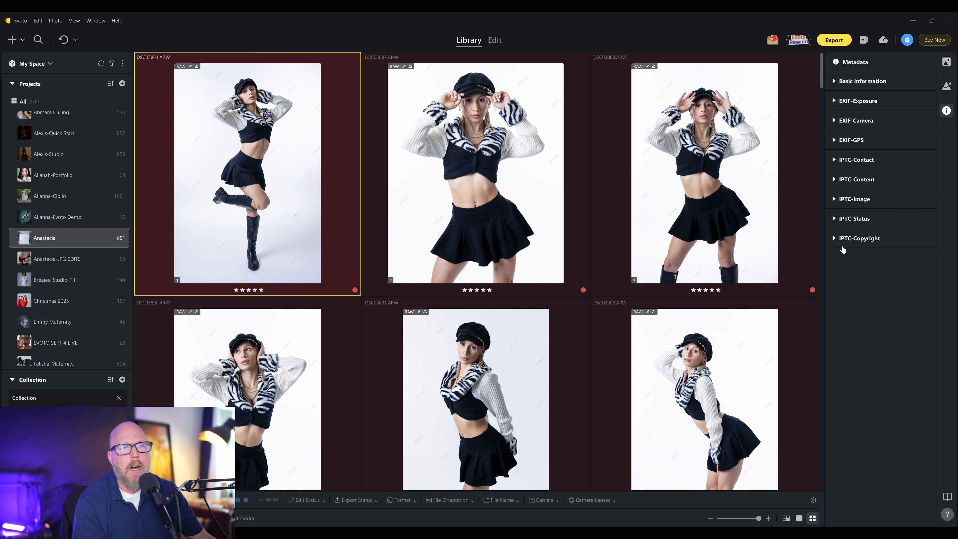
Select all photos in the project and set their IPTC copyright to Gregory K Photo LLC, applying it to every selected image
left_click(833, 238)
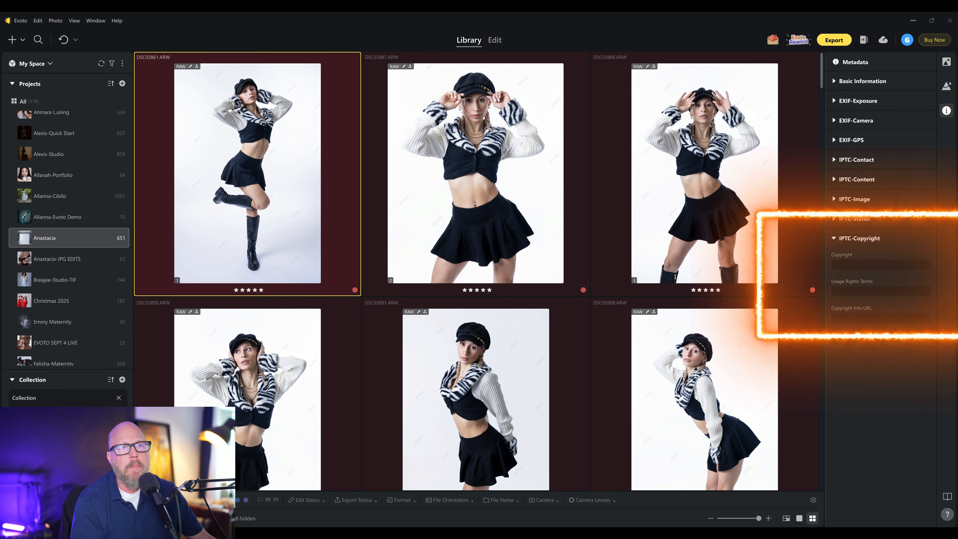
left_click(859, 264)
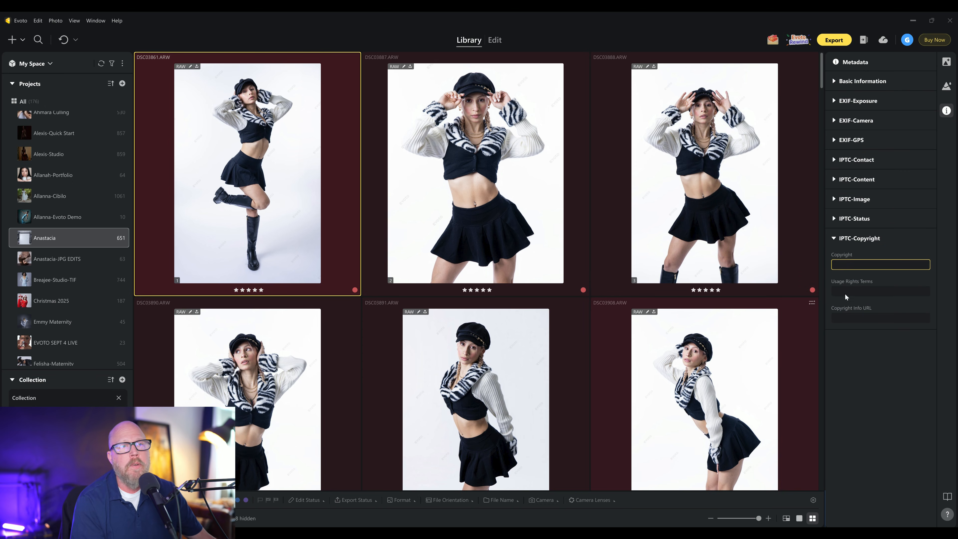
left_click(696, 332)
key("ctrl+a")
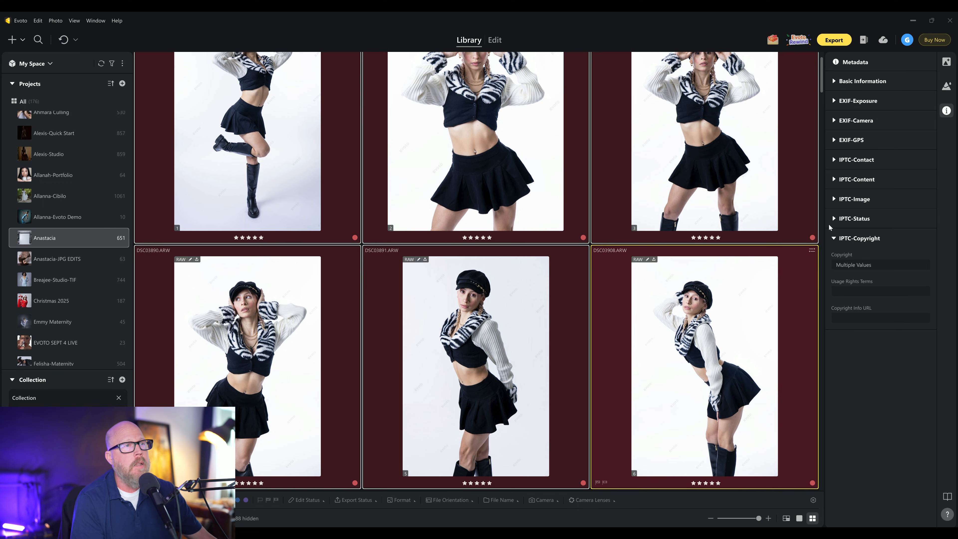
left_click(867, 265)
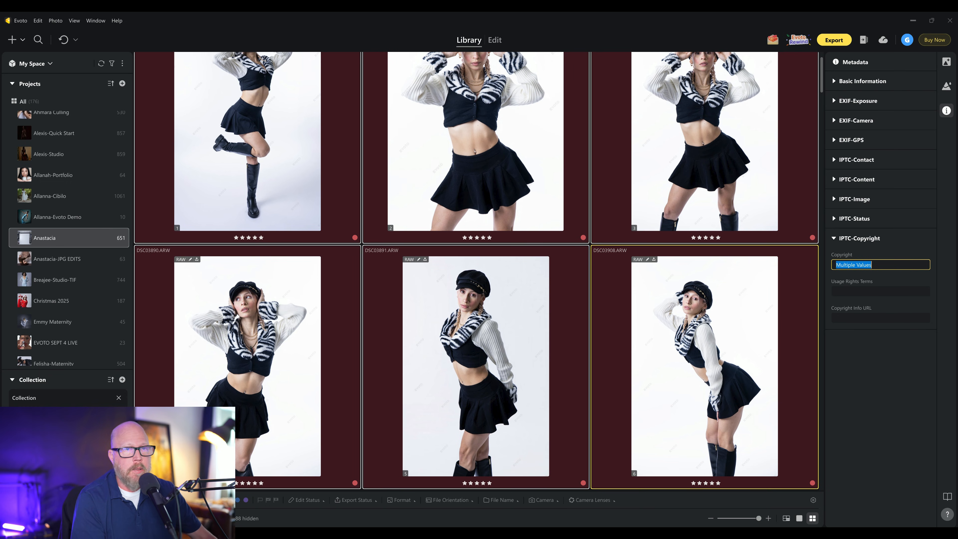
type("Gregory K")
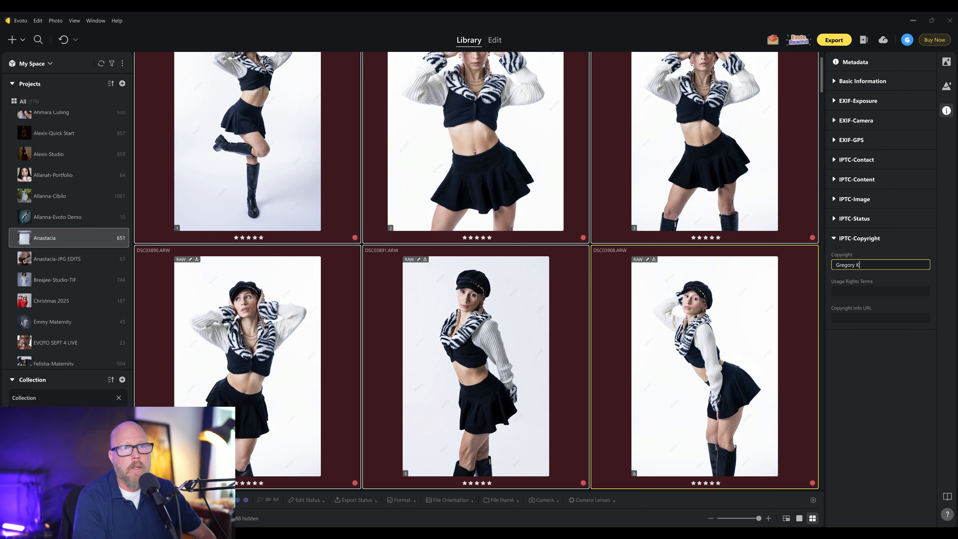
type(" Photo LL")
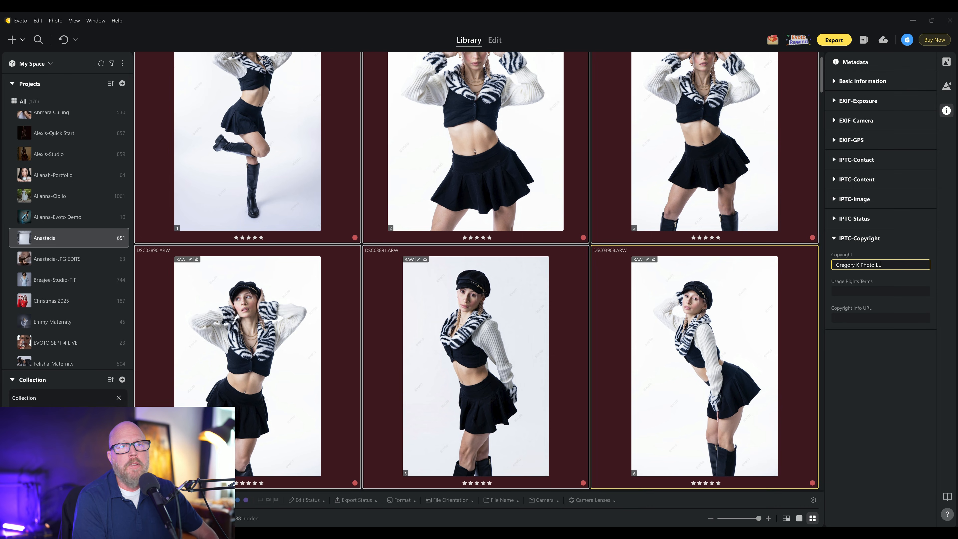
type("C")
key("Return")
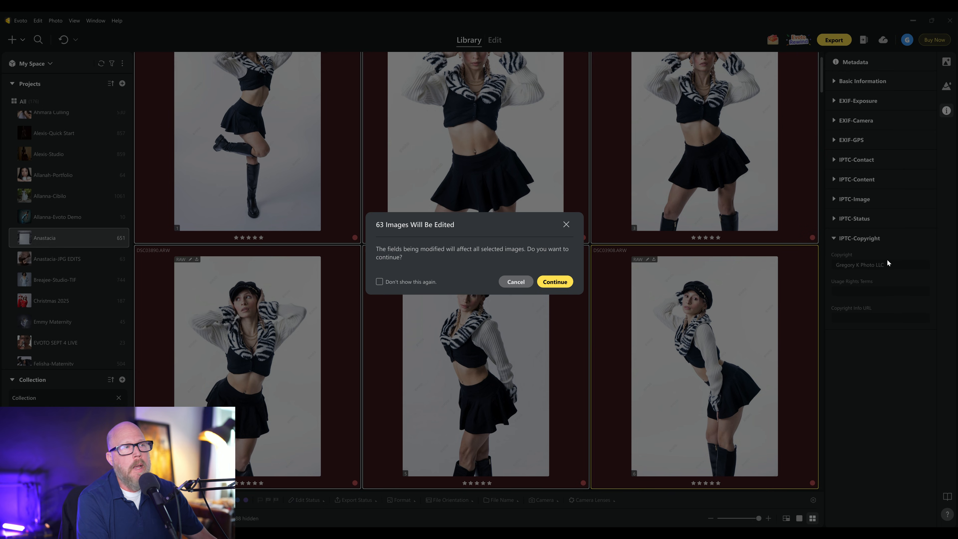
left_click(560, 285)
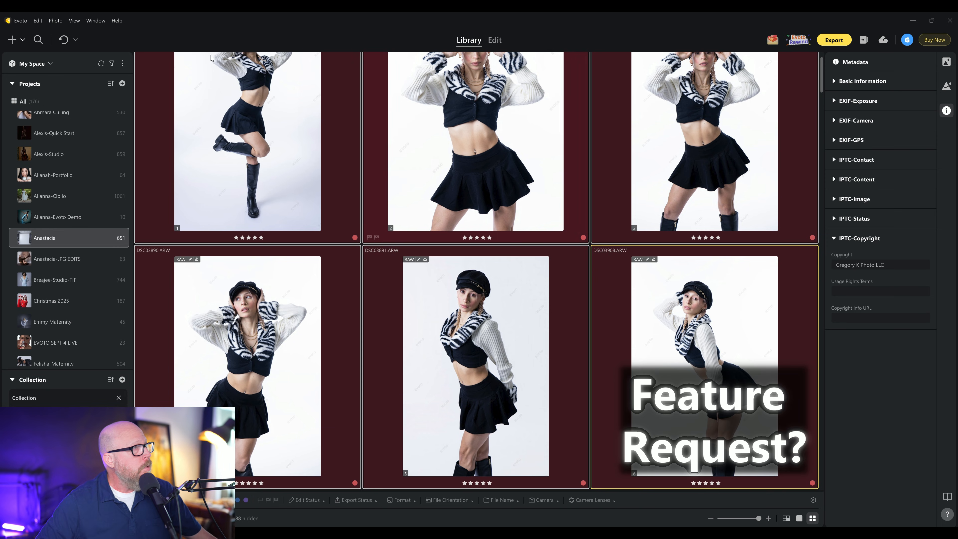
left_click(20, 20)
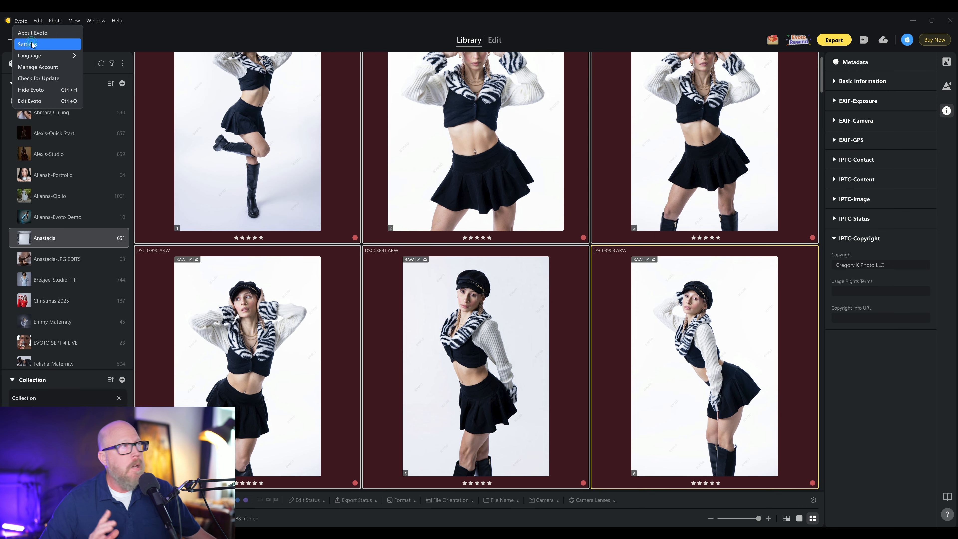
left_click(32, 44)
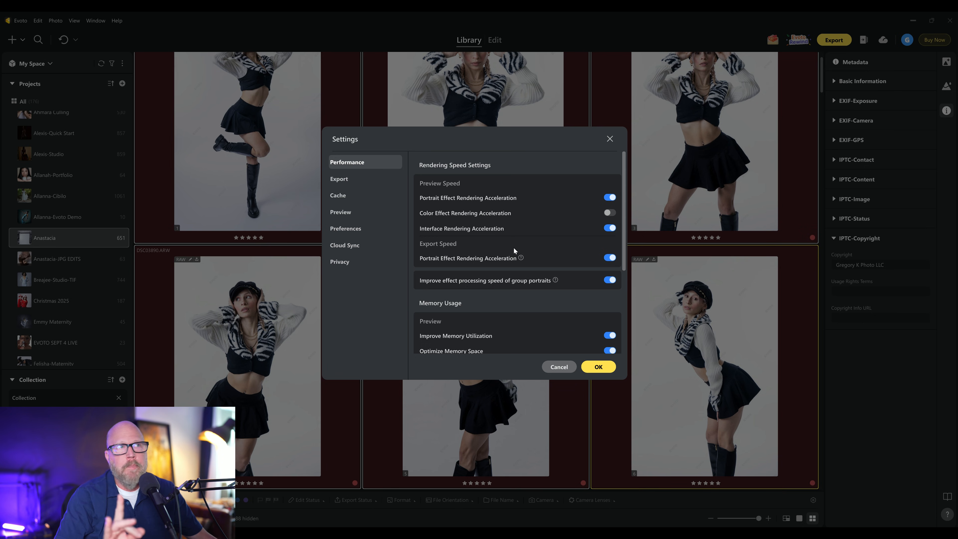
left_click(609, 138)
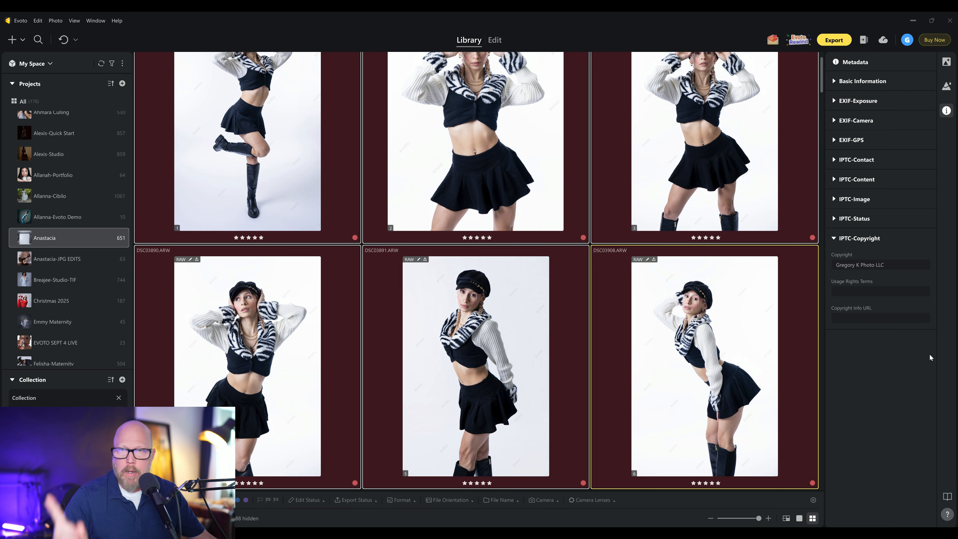
left_click(439, 322)
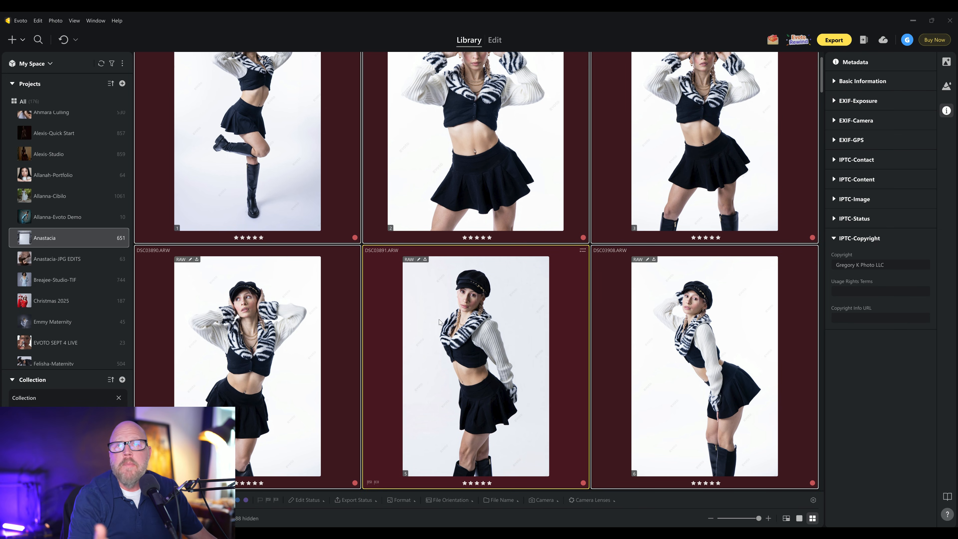
Open the application settings and find the Synced Preview Position and Scale Settings among the Preview options
left_click(20, 20)
left_click(27, 45)
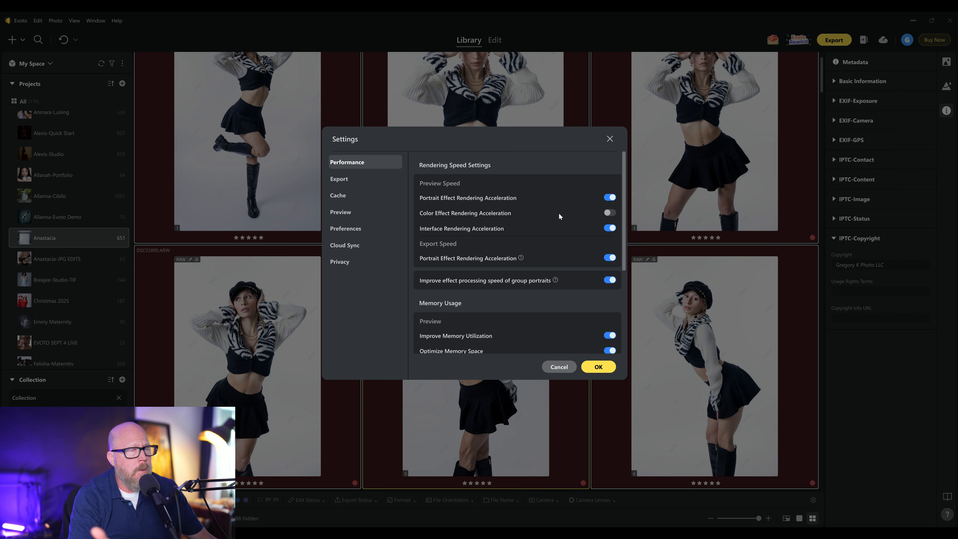
scroll(568, 204, "down", 10)
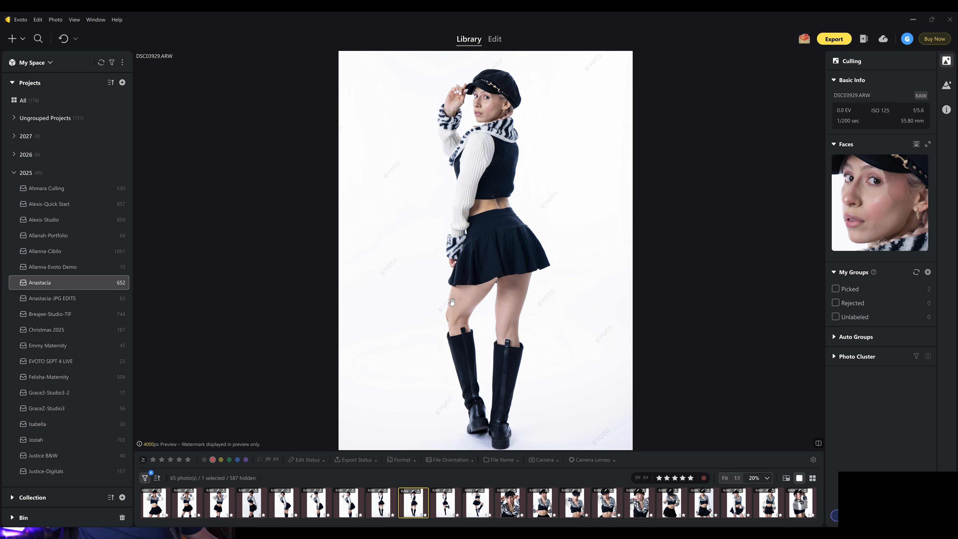
Zoom in on the standing-pose photos and move between neighbouring images to examine how the always fit and centered preview behaves
left_click(452, 302)
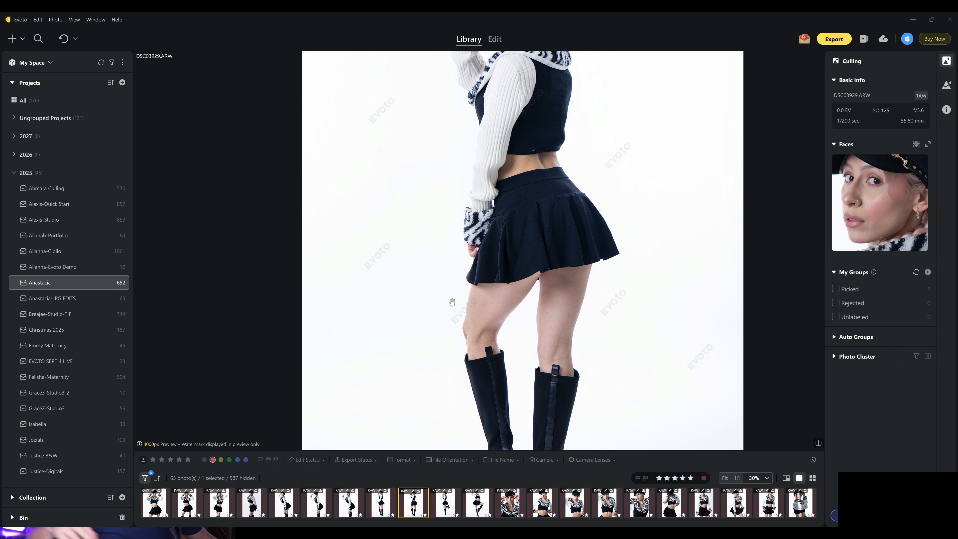
left_click_drag(405, 285, 410, 312)
left_click_drag(427, 144, 455, 193)
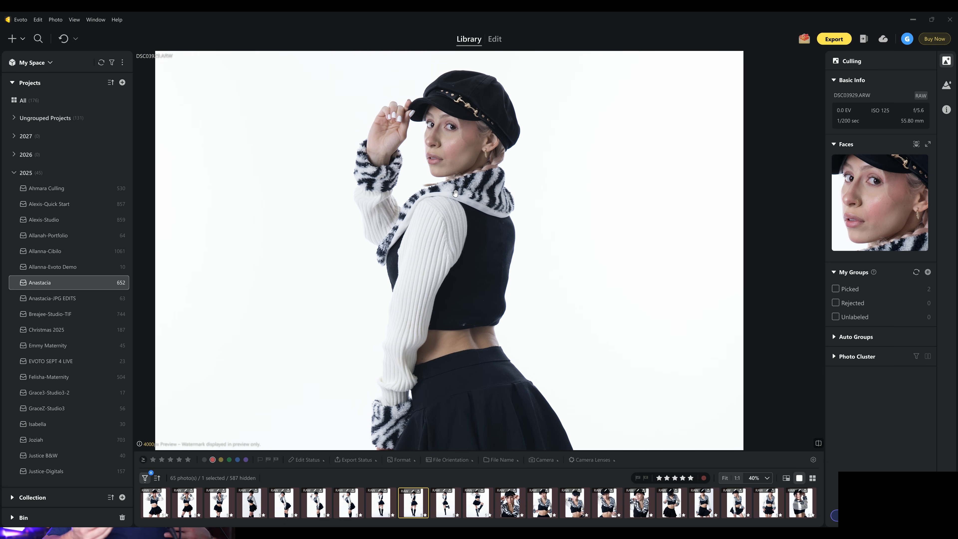
key("Right")
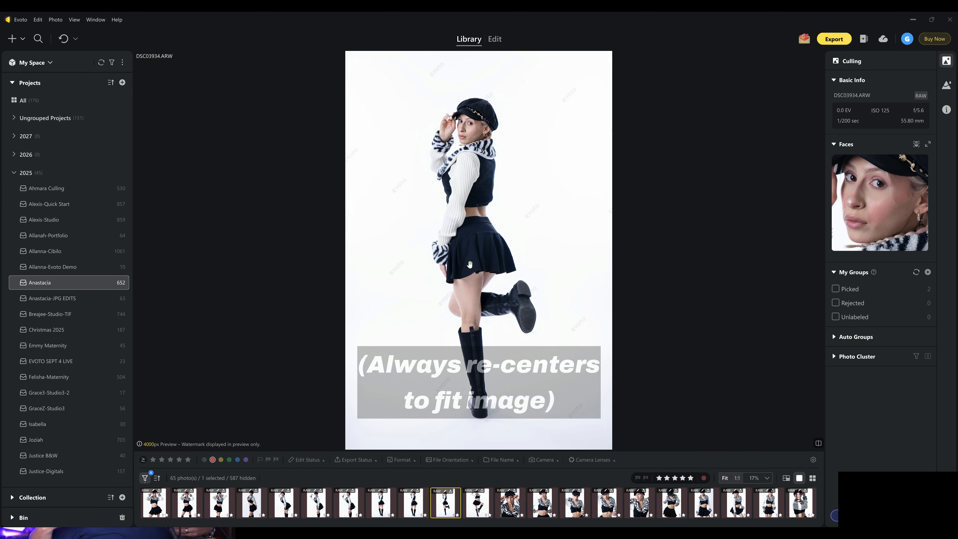
left_click(481, 131)
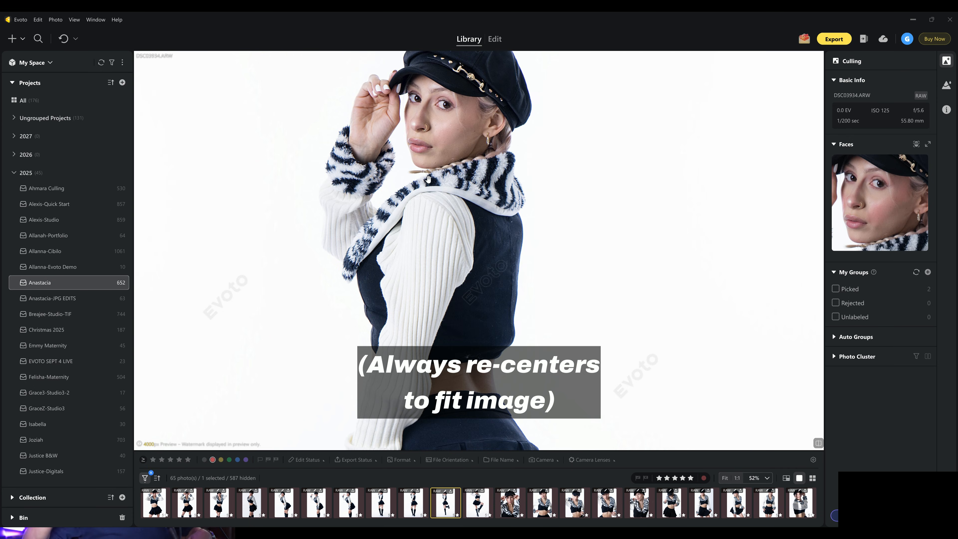
key("Left")
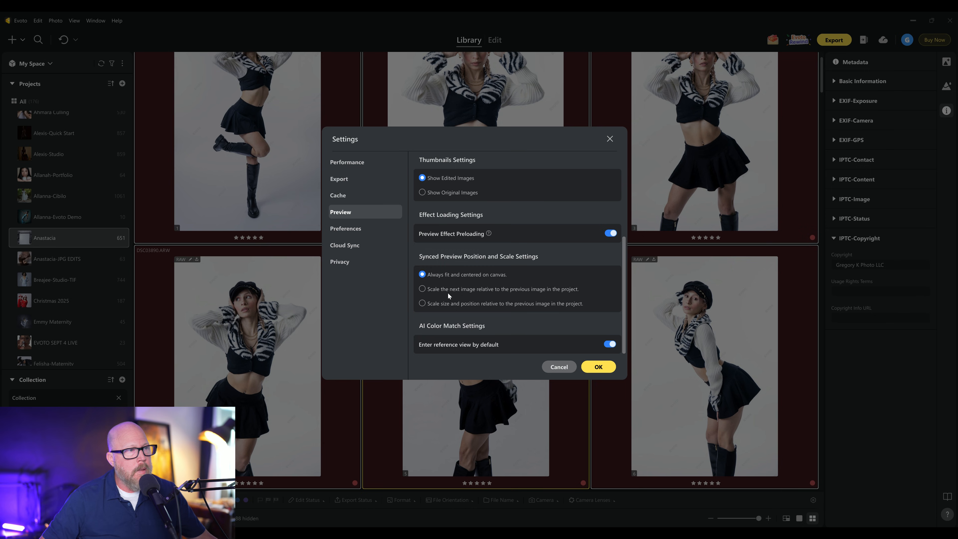
Set the synced preview to scale the next image relative to the previous one, and check it by zooming in and moving through photos
left_click(451, 290)
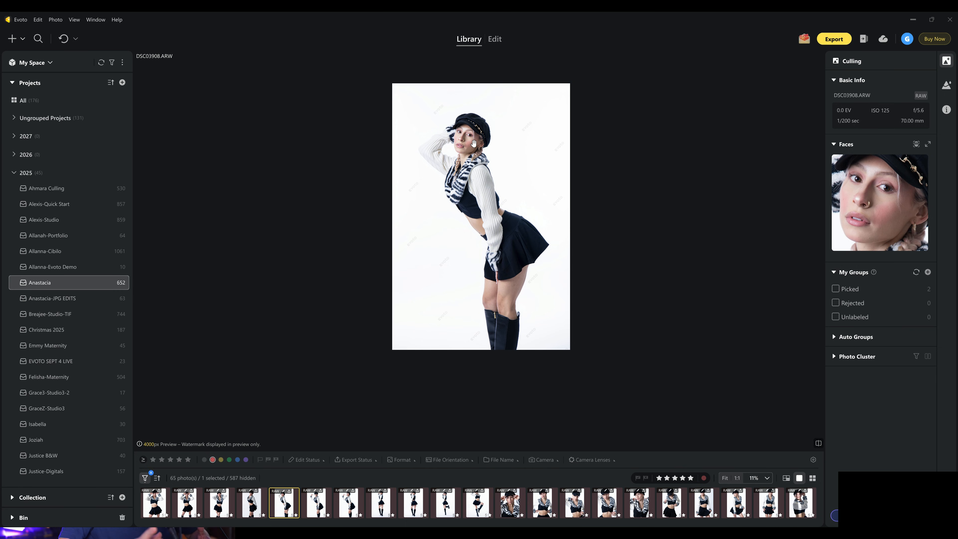
left_click(474, 127)
left_click_drag(474, 126, 524, 229)
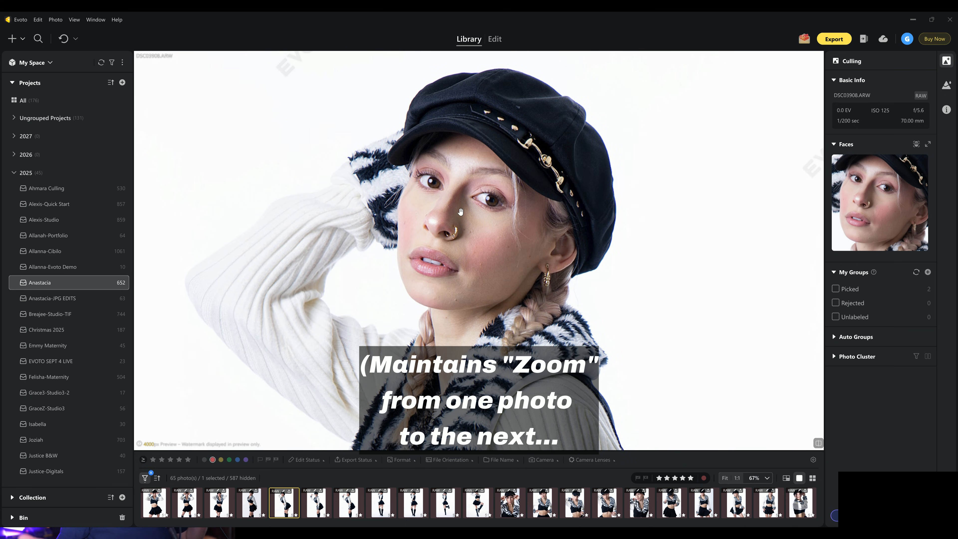
key("Right")
left_click_drag(457, 141, 511, 480)
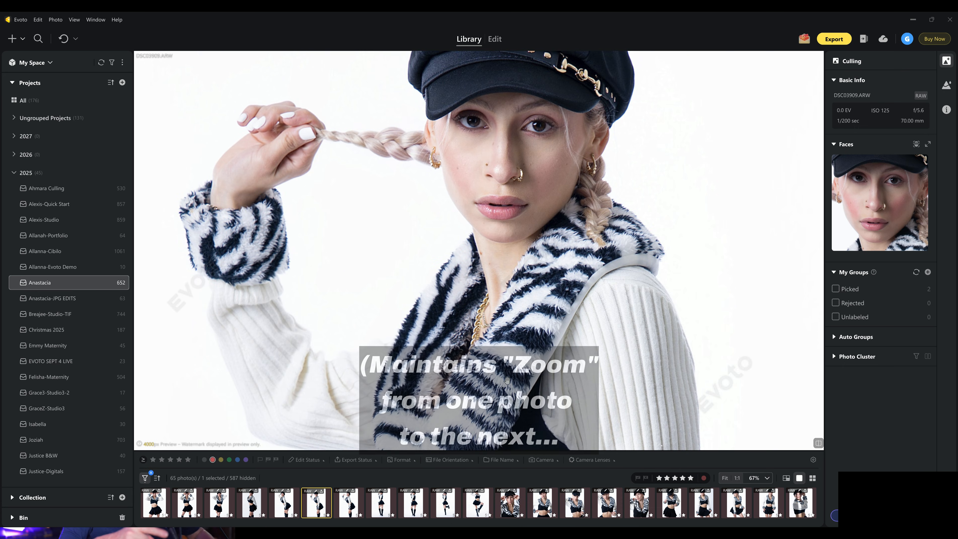
left_click_drag(489, 273, 456, 304)
key("Right")
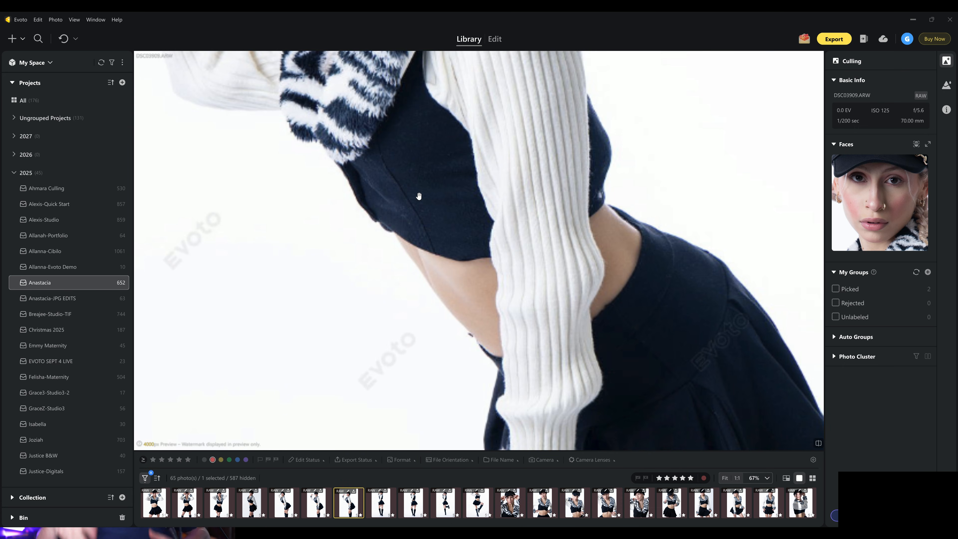
Set the synced preview position and scale to always fit and centered on canvas
left_click_drag(459, 172, 478, 322)
left_click_drag(522, 61, 535, 200)
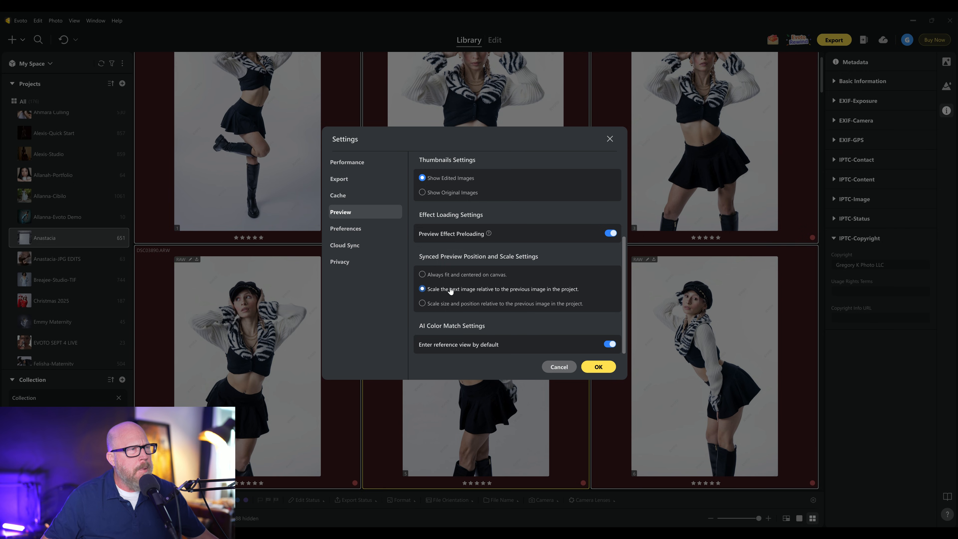
left_click(458, 274)
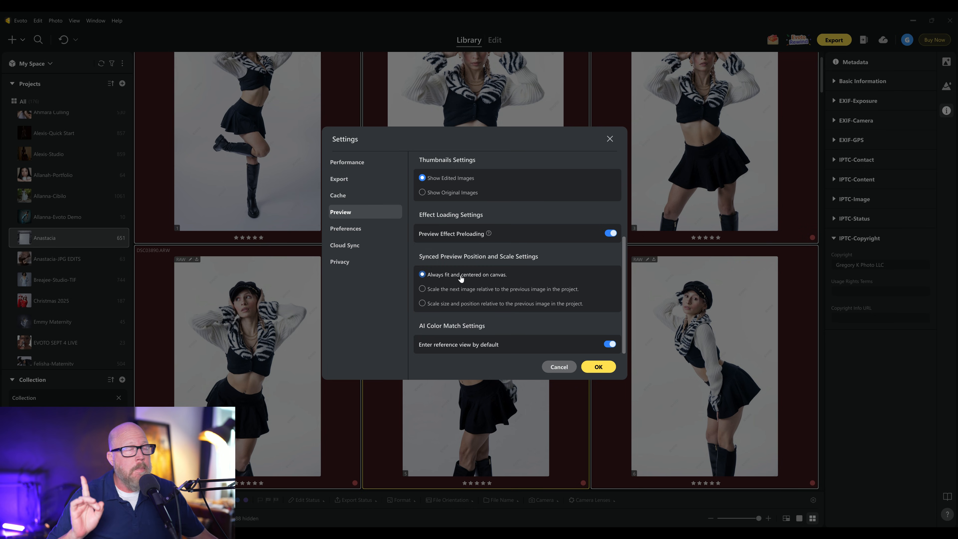
Try a preview size of 1024 px and return it to 4000 px
scroll(461, 278, "up", 4)
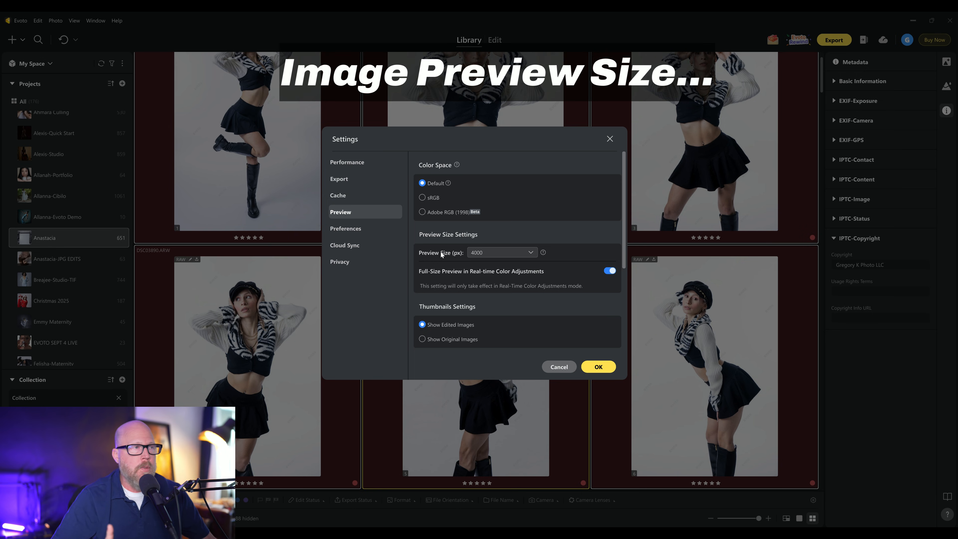
left_click(502, 252)
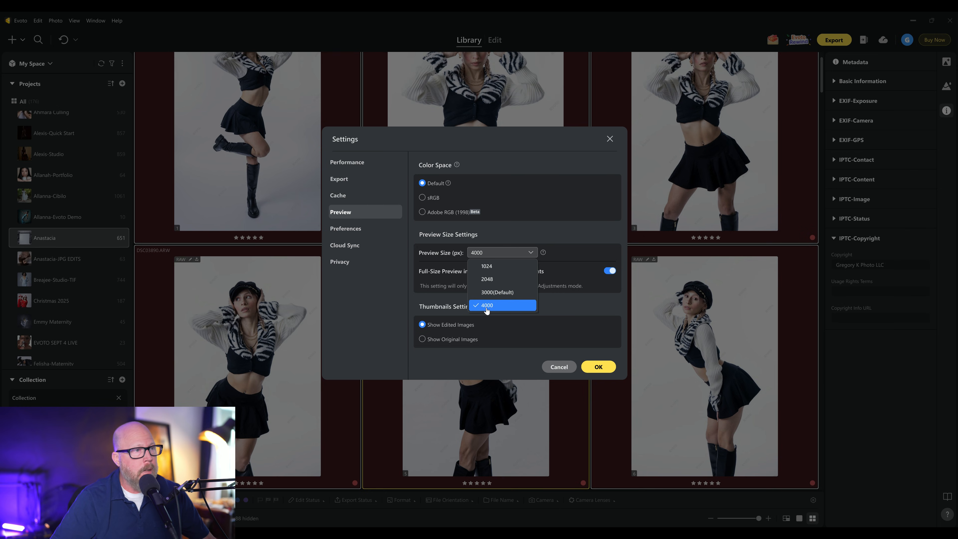
left_click(485, 265)
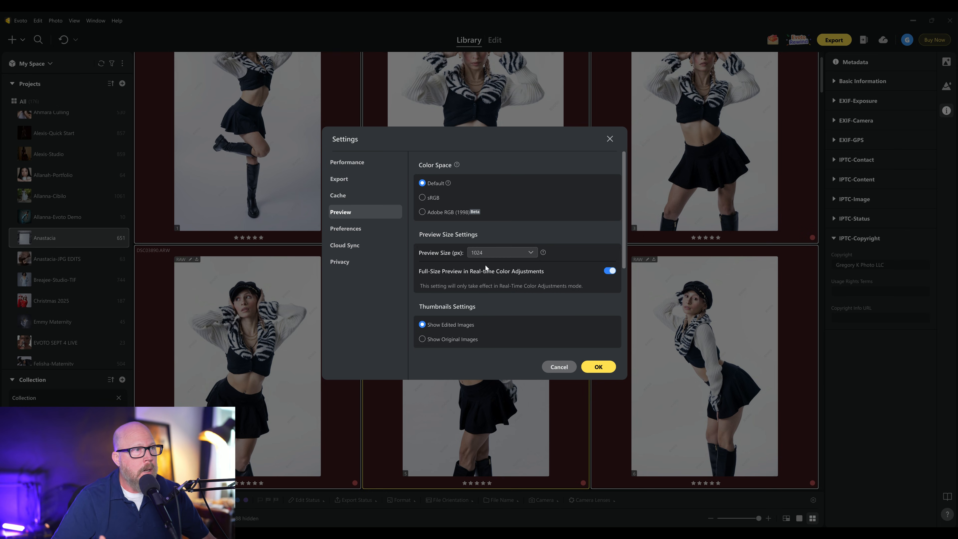
left_click(487, 256)
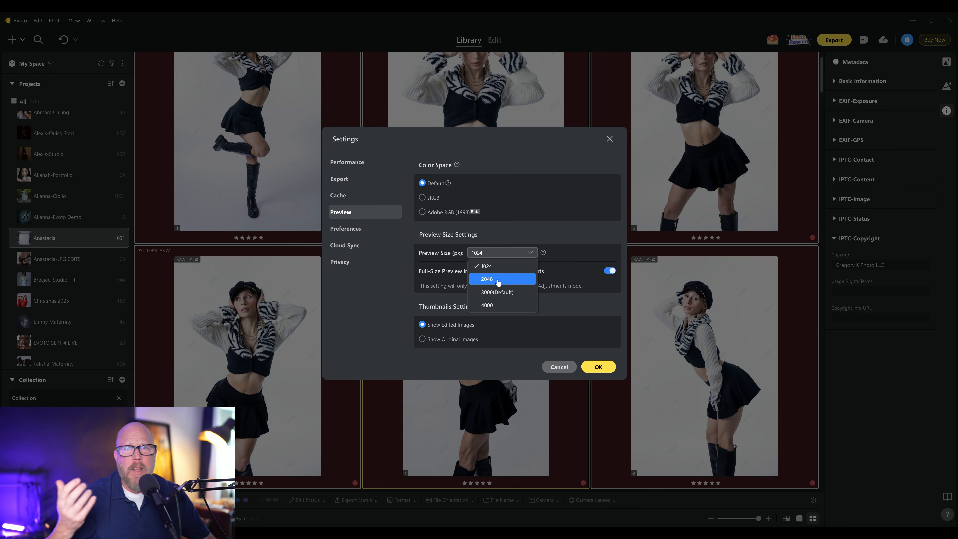
left_click(497, 305)
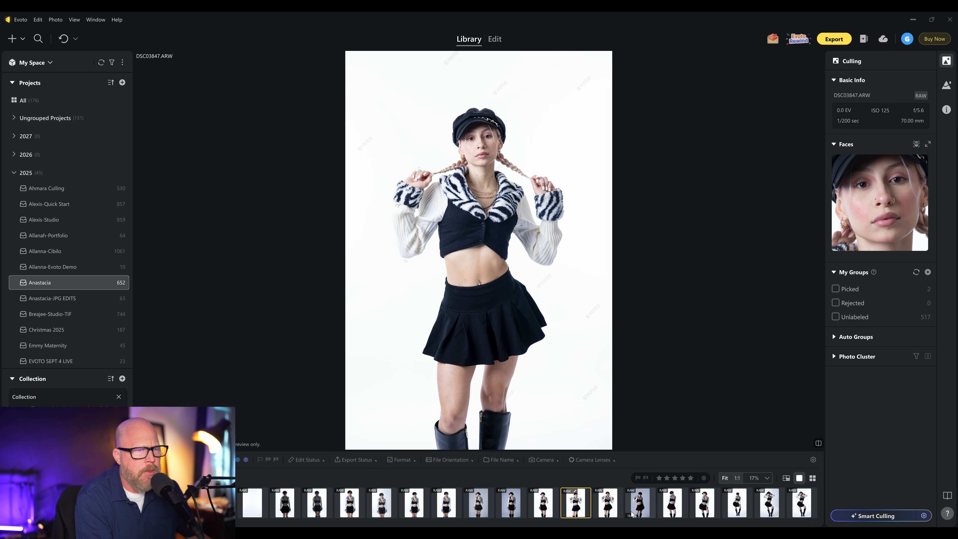
Add DSC03848 and DSC03850 to the filmstrip selection with DSC03847, and apply a five-star rating and red label
left_click(610, 502, "ctrl")
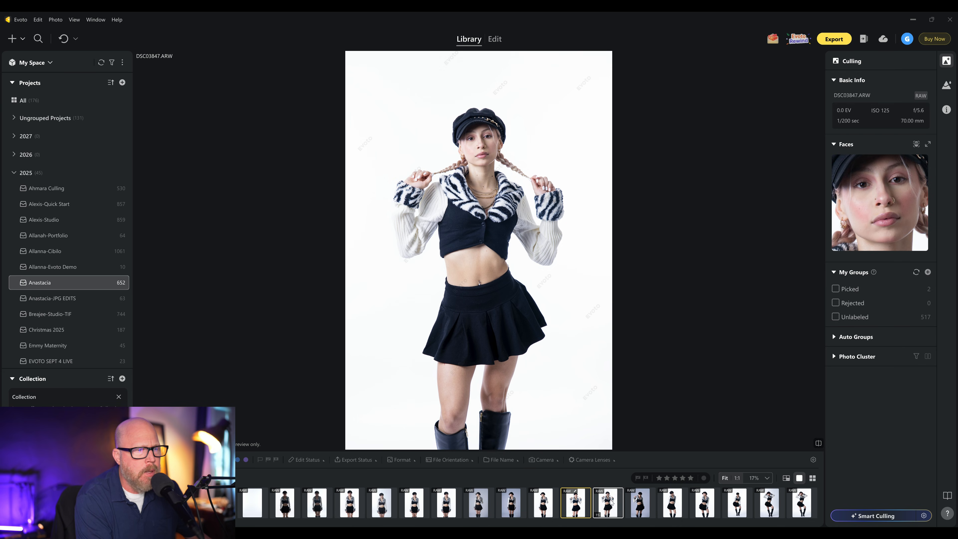
left_click(667, 506, "ctrl")
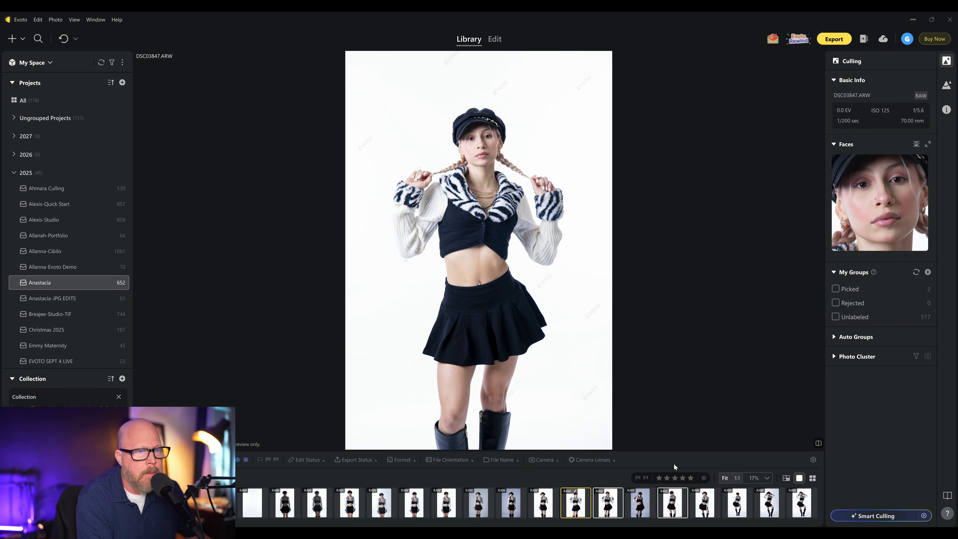
left_click(691, 478)
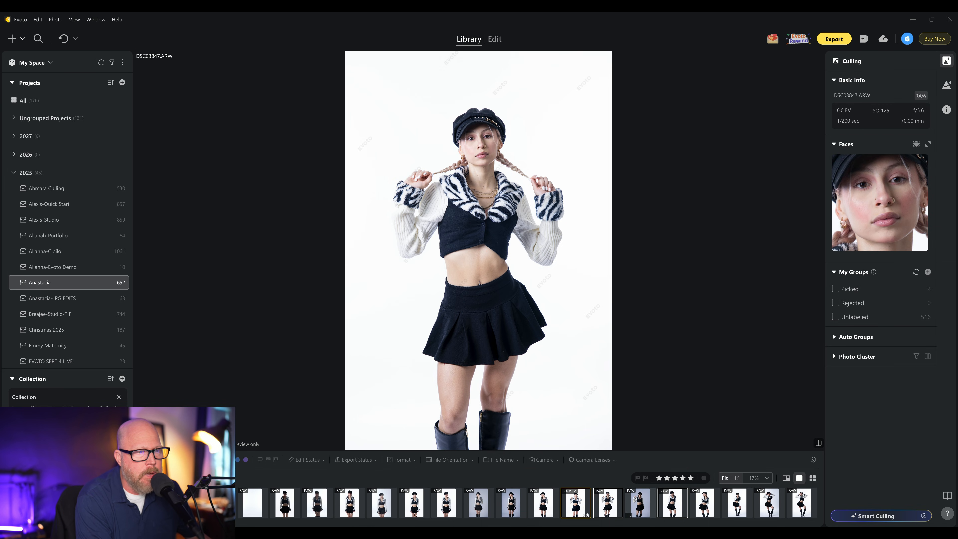
left_click(703, 478)
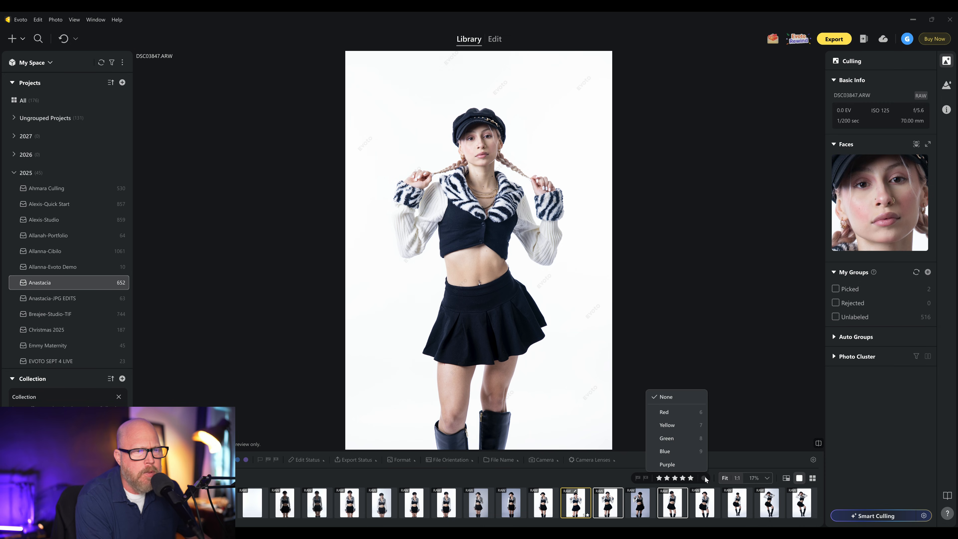
left_click(685, 414)
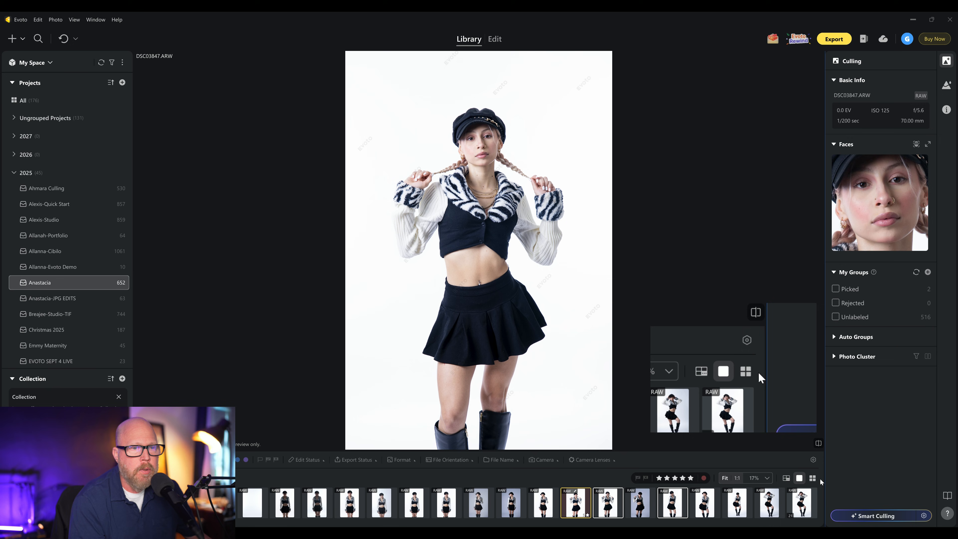
In grid view, select DSC03846 through DSC03848 and give them all a yellow label and five stars
left_click(812, 478)
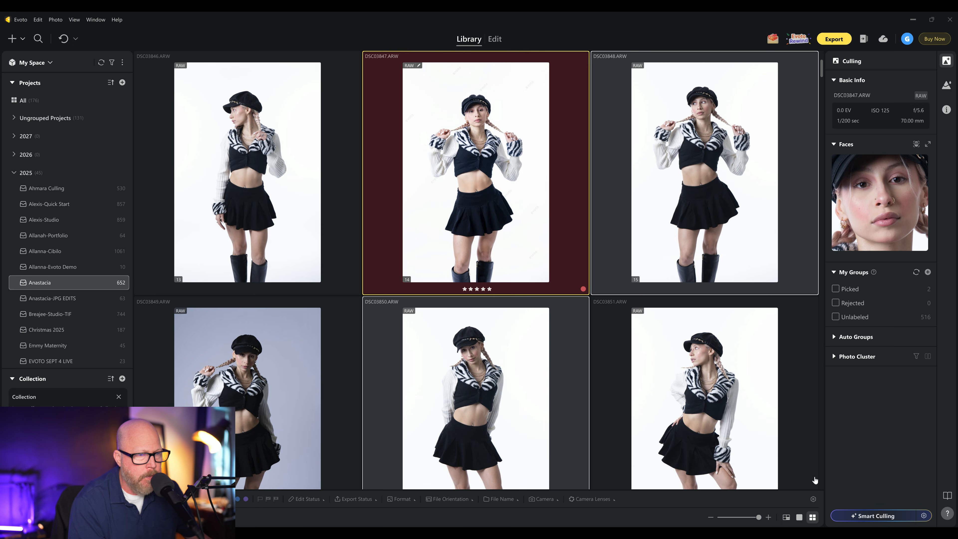
left_click(242, 233)
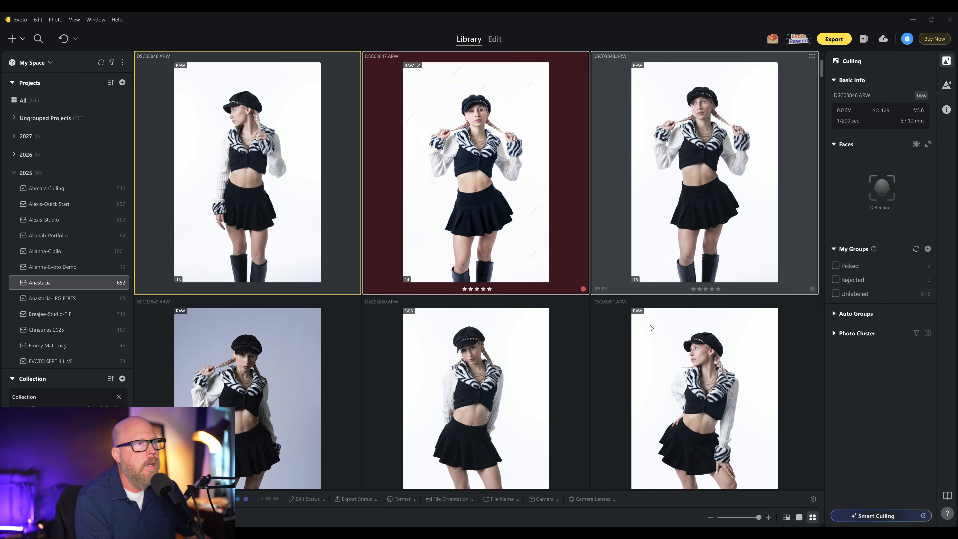
left_click(353, 289)
left_click(373, 324)
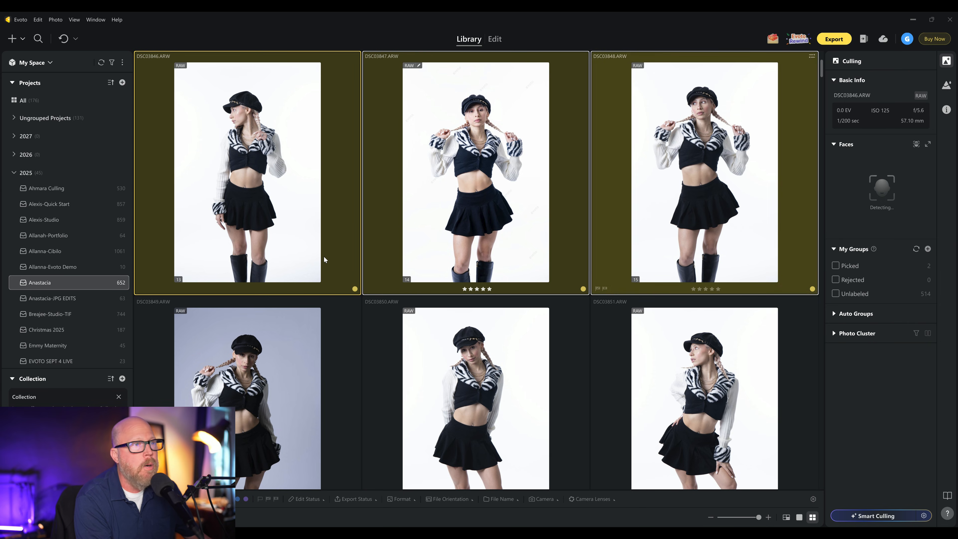
left_click(262, 289)
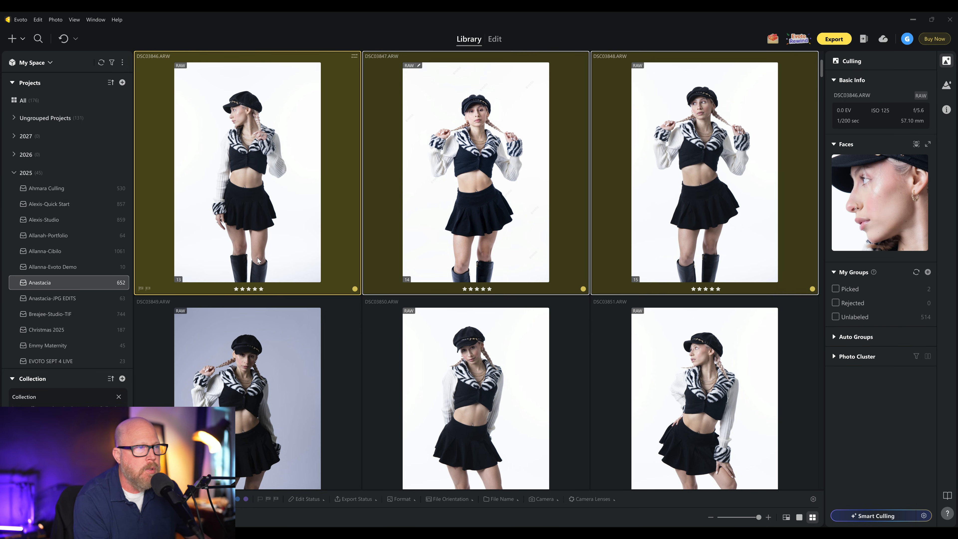
left_click(278, 315)
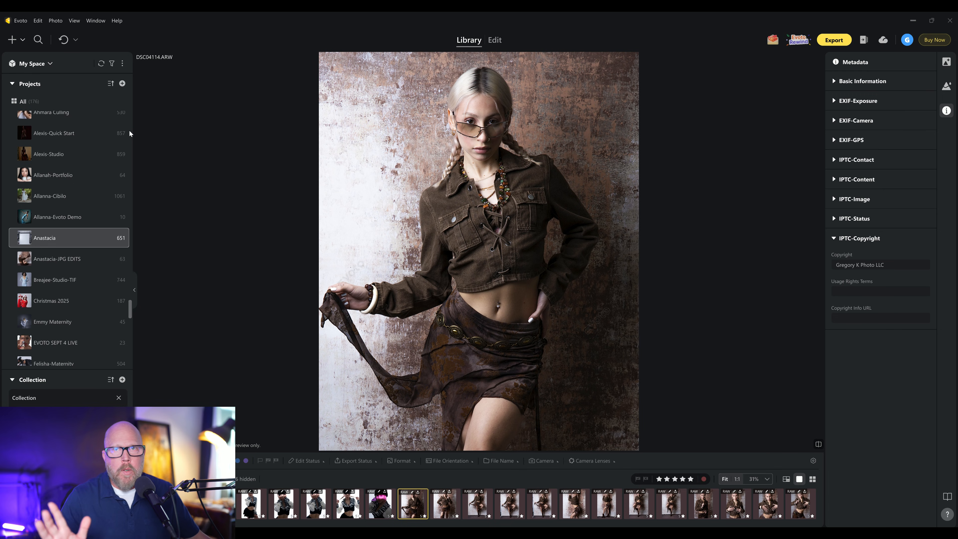
Select the six photos starting with DSC04114, bring up their add-to-album option, and look over the existing collections
left_click(13, 84)
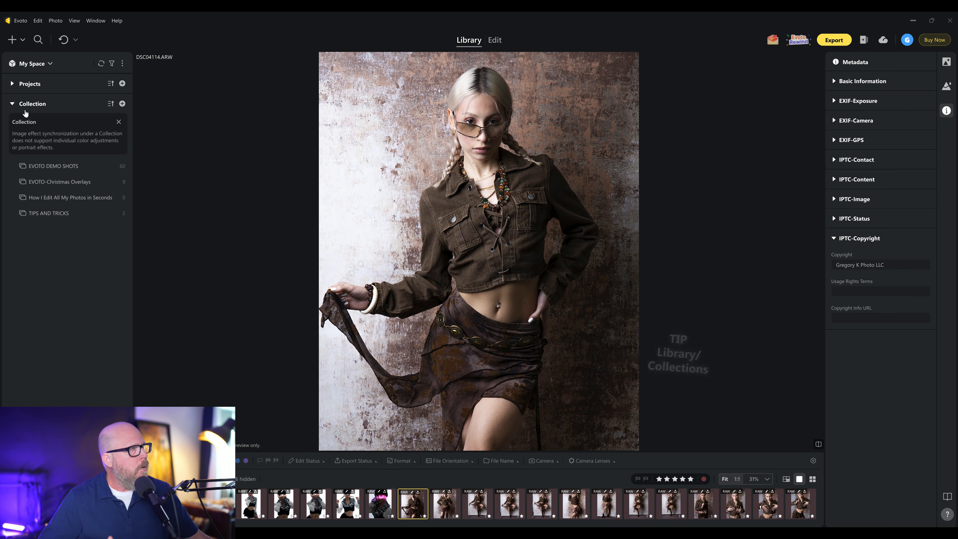
left_click(13, 104)
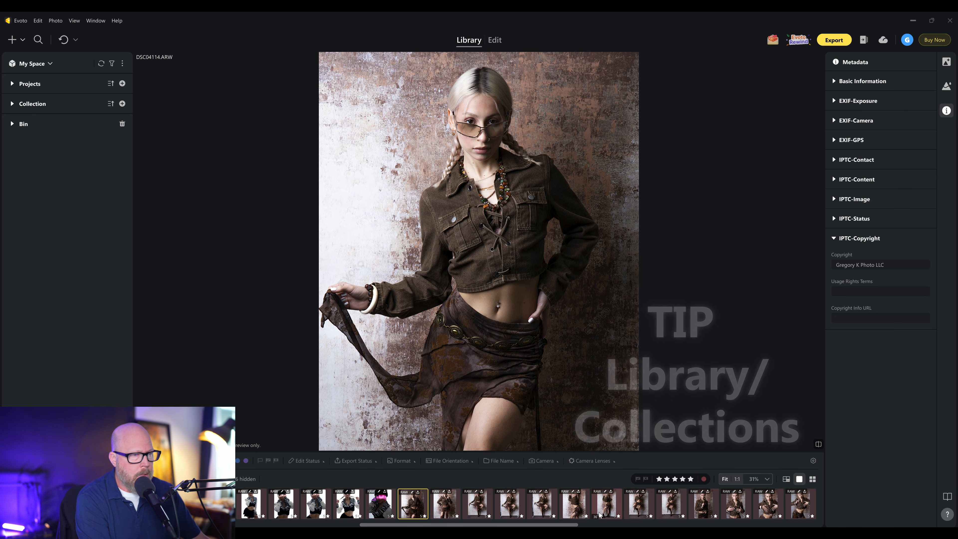
left_click(588, 514, "shift")
right_click(588, 514)
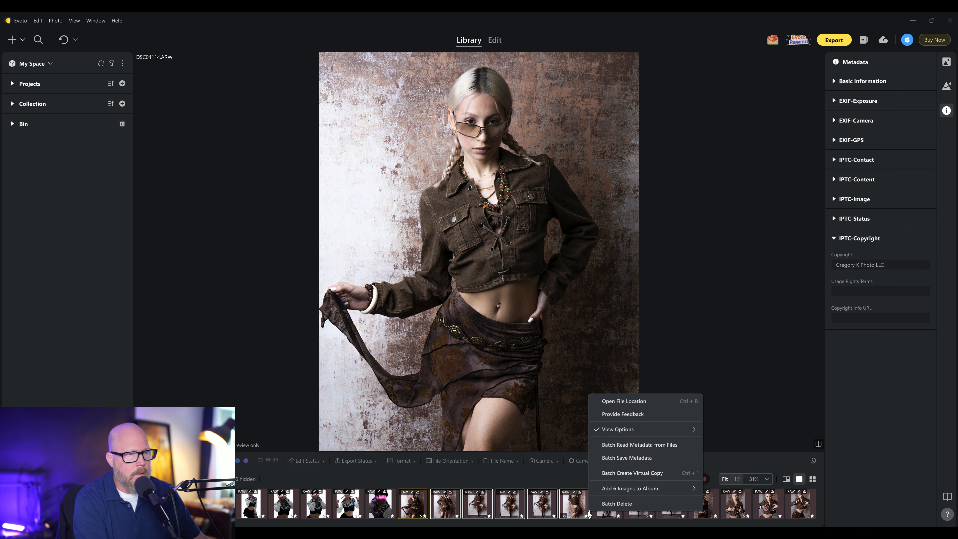
mouse_move(605, 492)
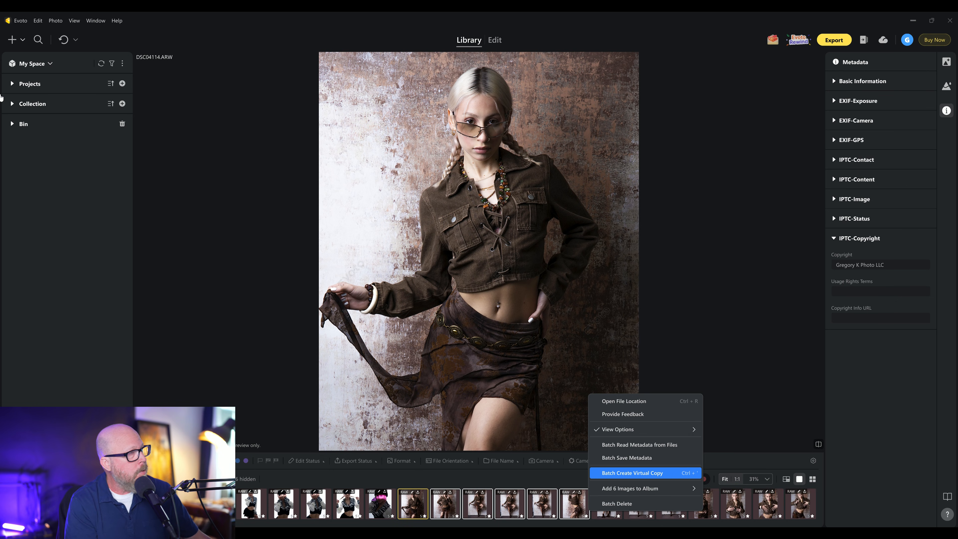
left_click(15, 105)
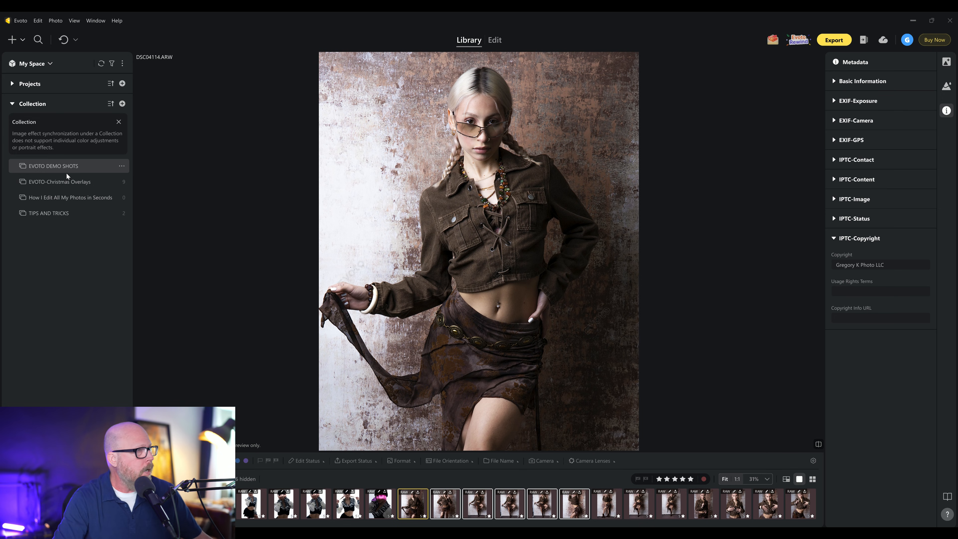
left_click(13, 104)
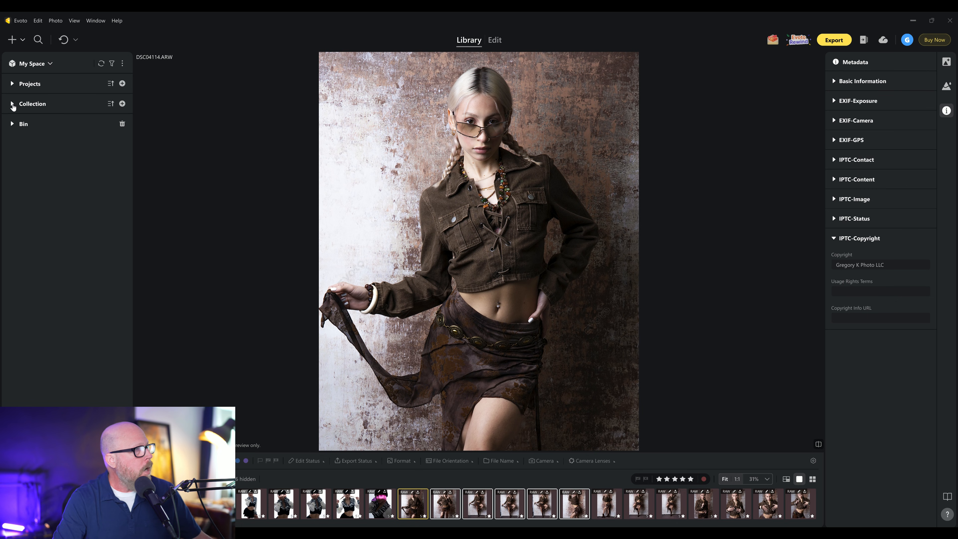
Expand the Projects list, collapse its Ungrouped Projects and 2025 groups, and expand the 2026 group
left_click(12, 83)
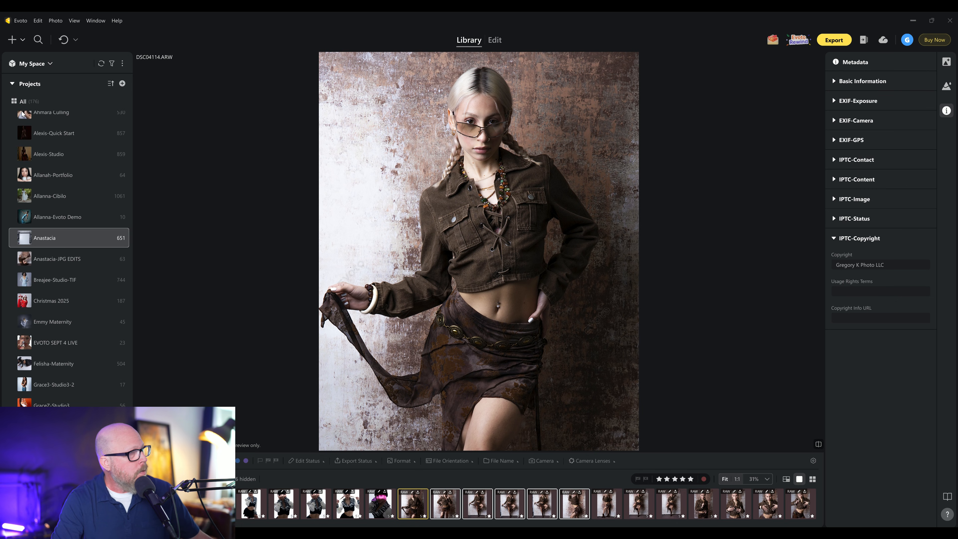
scroll(71, 242, "down", 10)
scroll(69, 243, "up", 15)
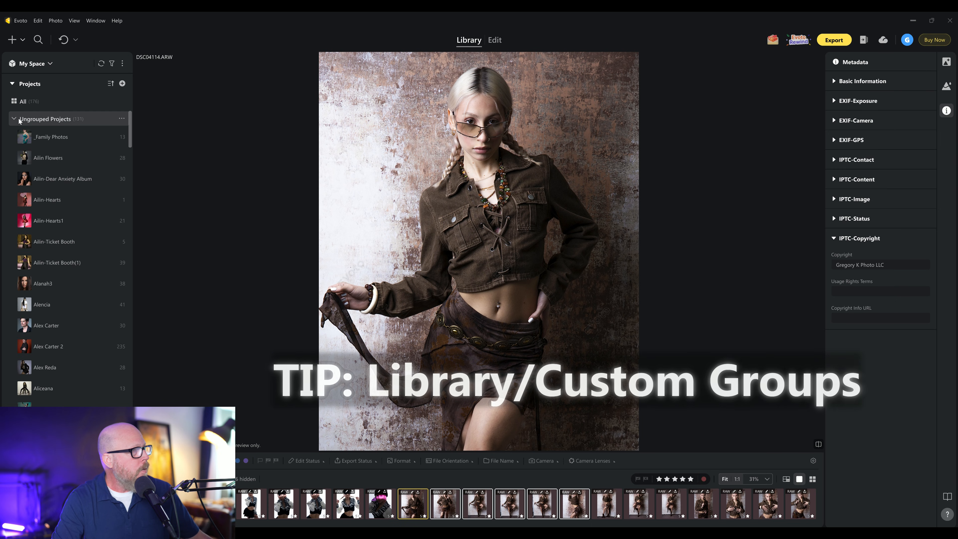
left_click(13, 119)
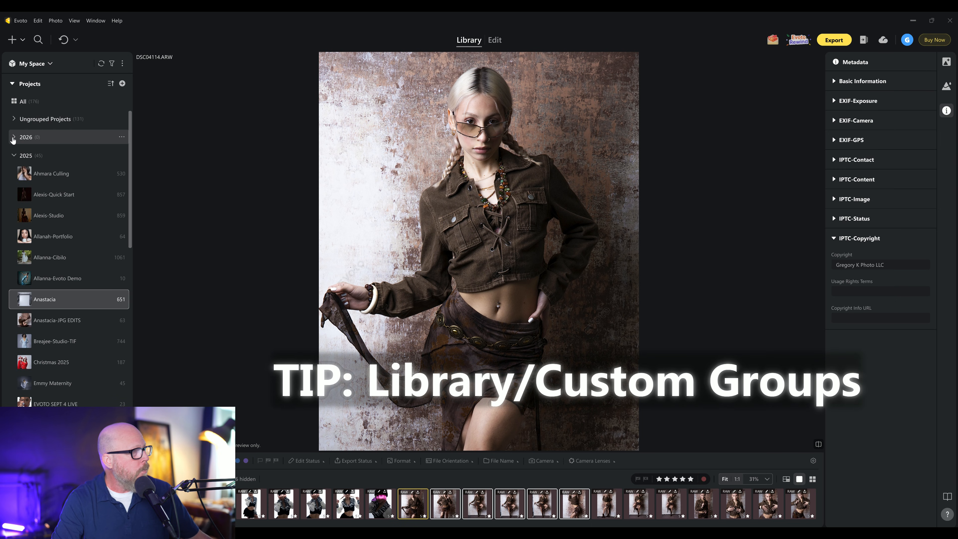
left_click(14, 157)
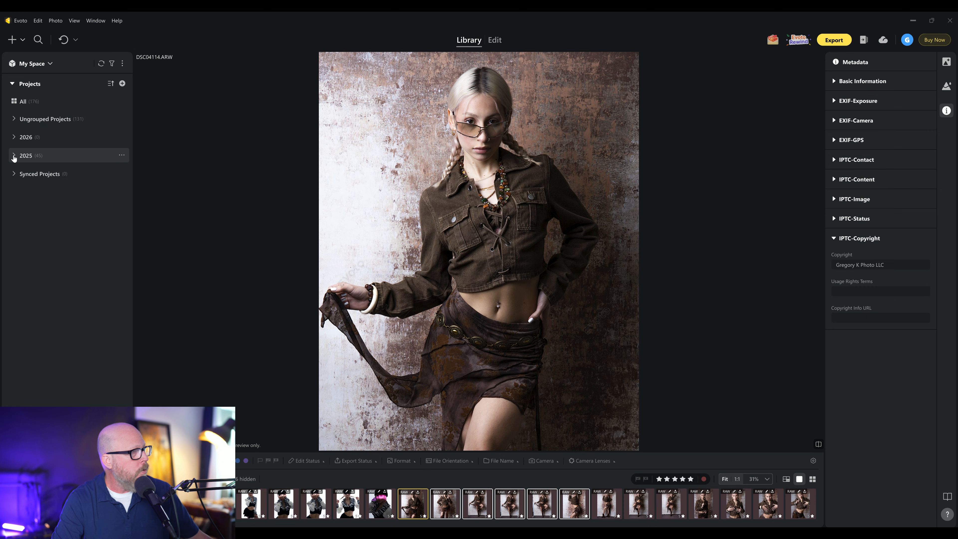
left_click(14, 137)
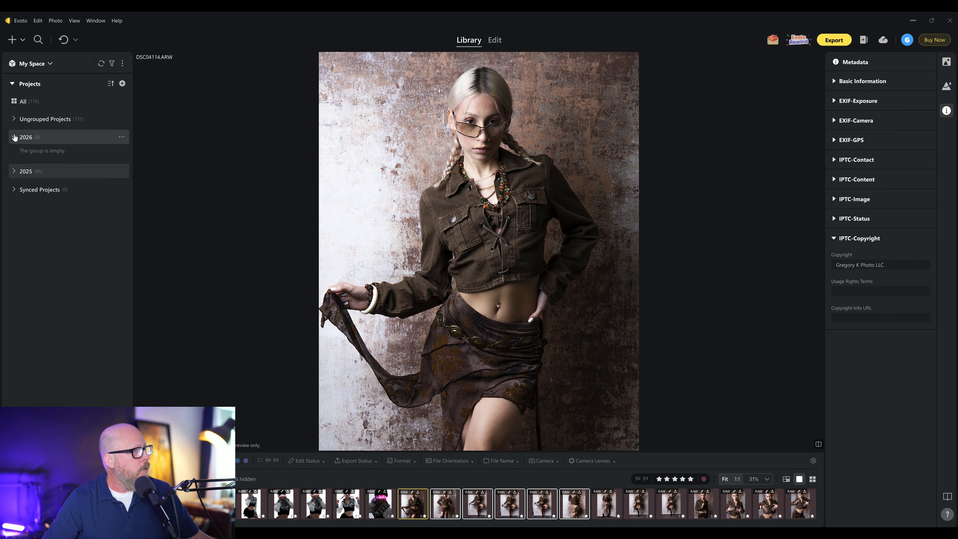
Create a new project group named 2027
left_click(124, 84)
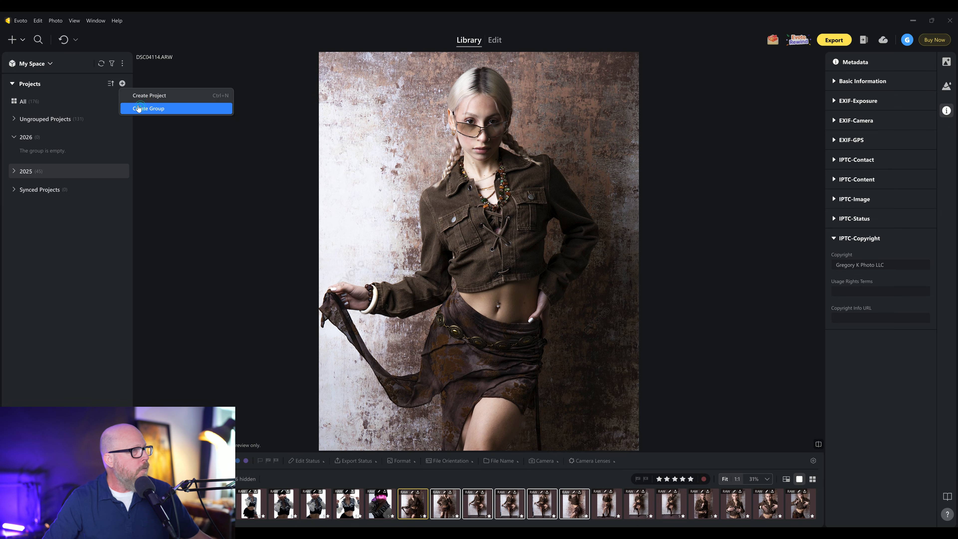
left_click(148, 108)
type("2027")
left_click(558, 281)
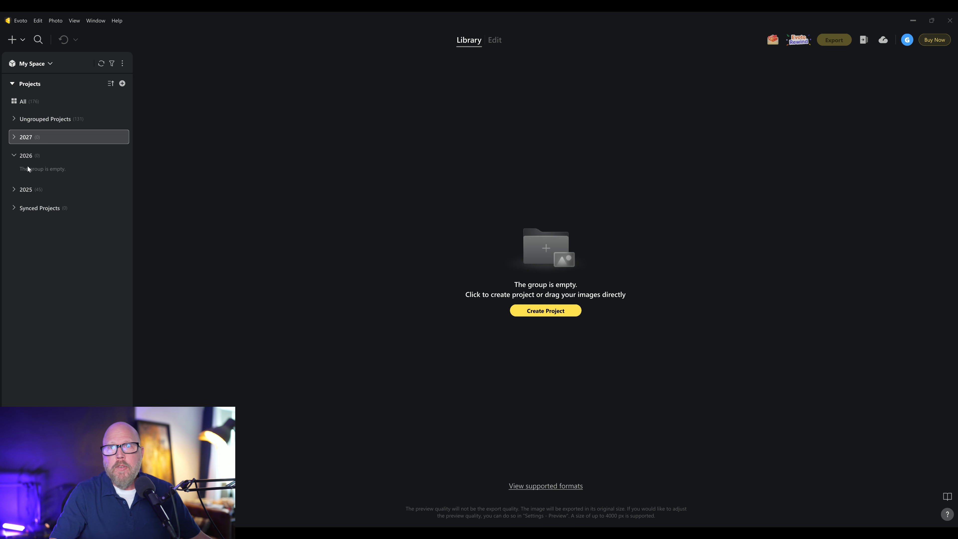
Expand the 2025 group and open the project containing 651 photos
left_click(21, 190)
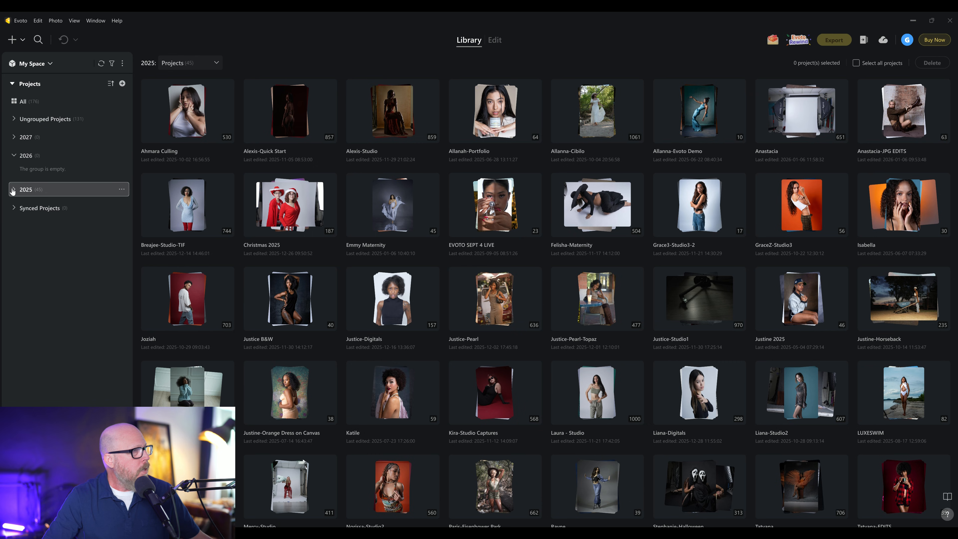
left_click(14, 190)
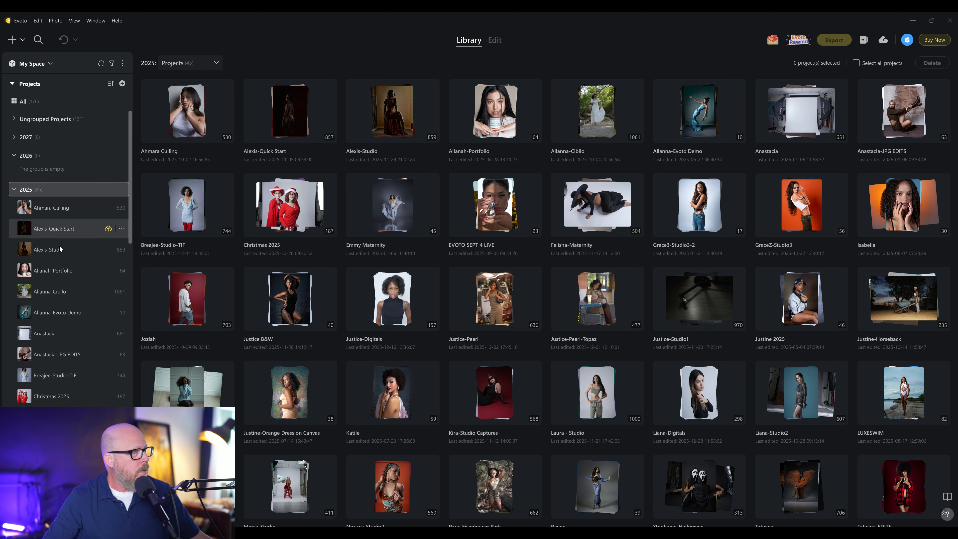
left_click(56, 327)
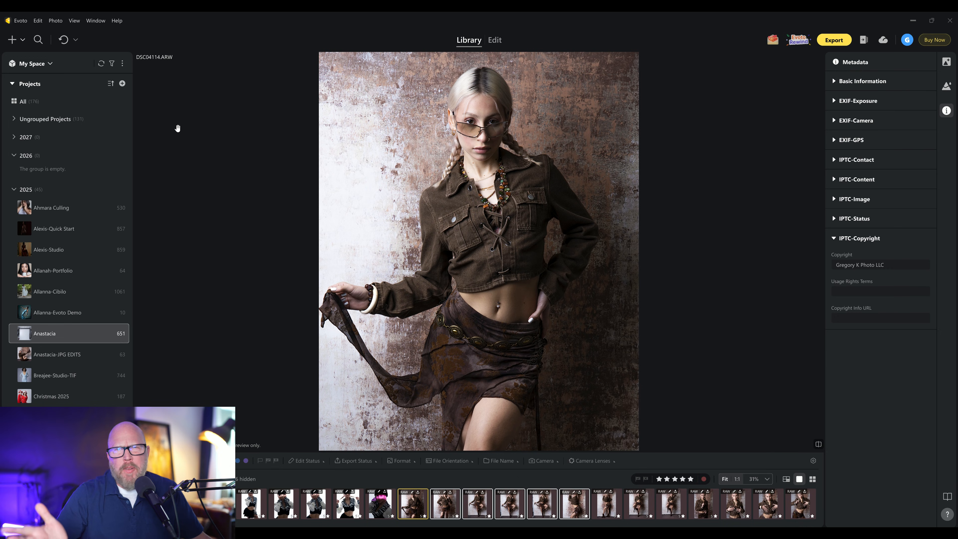
Set the project list's cover display to Large Covers
left_click(122, 64)
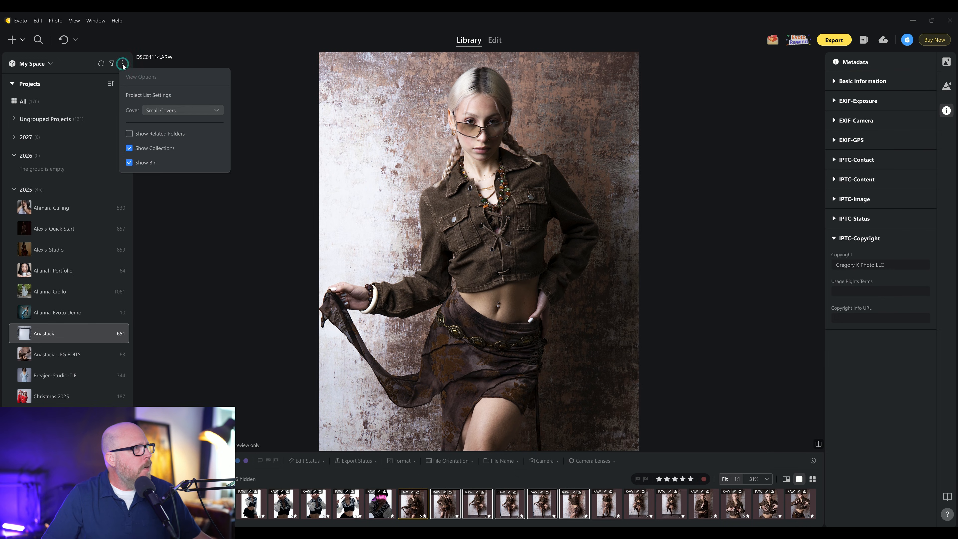
left_click(157, 114)
left_click(164, 163)
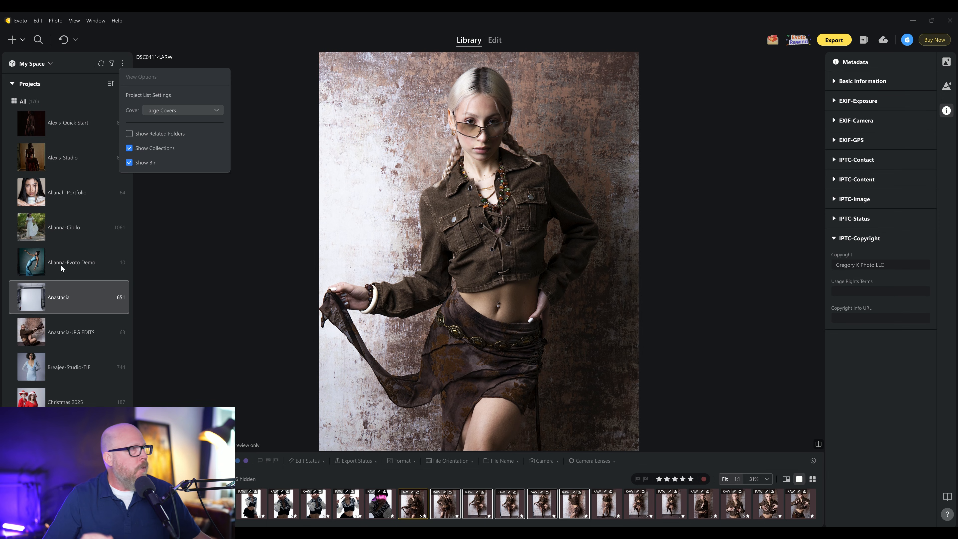
Try Medium Covers for the project list, and turn the display of related folders on and off again
left_click(155, 112)
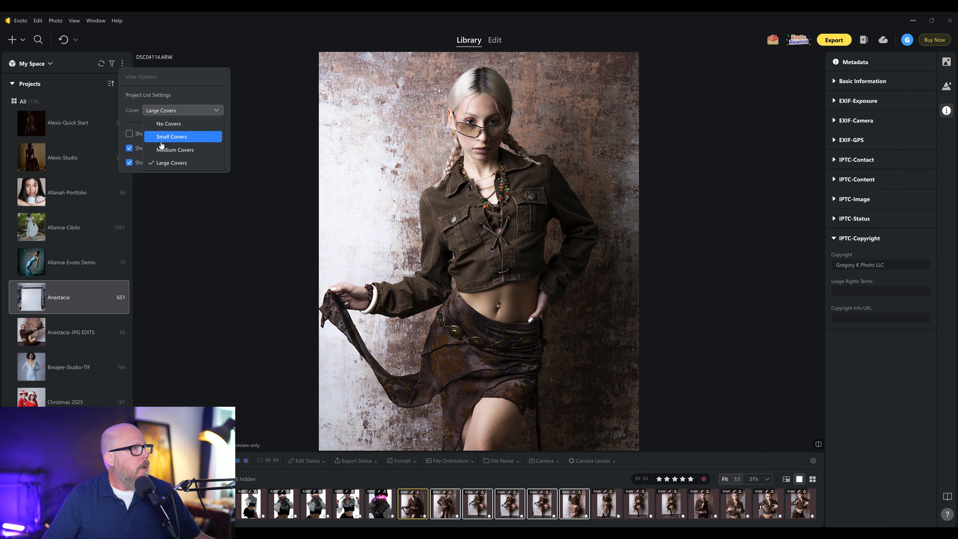
left_click(161, 149)
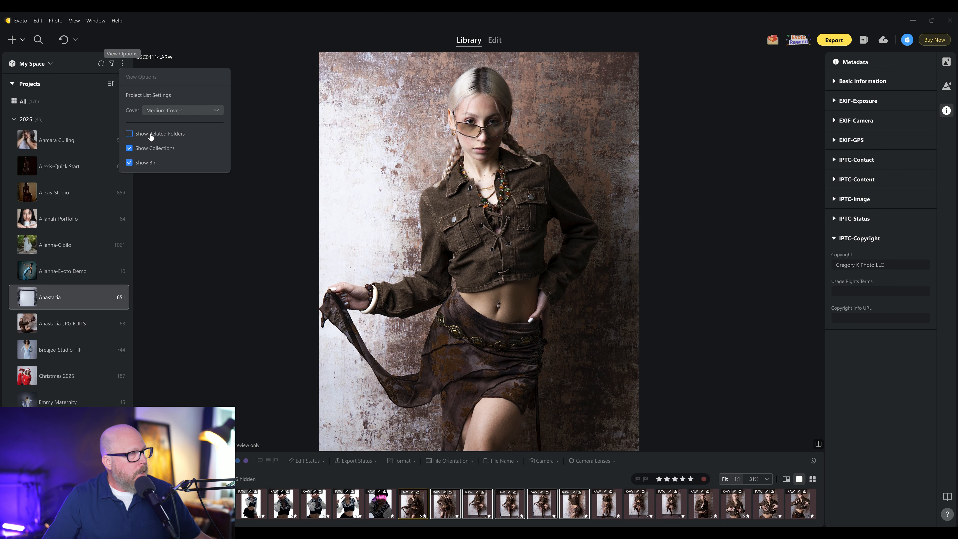
left_click(131, 134)
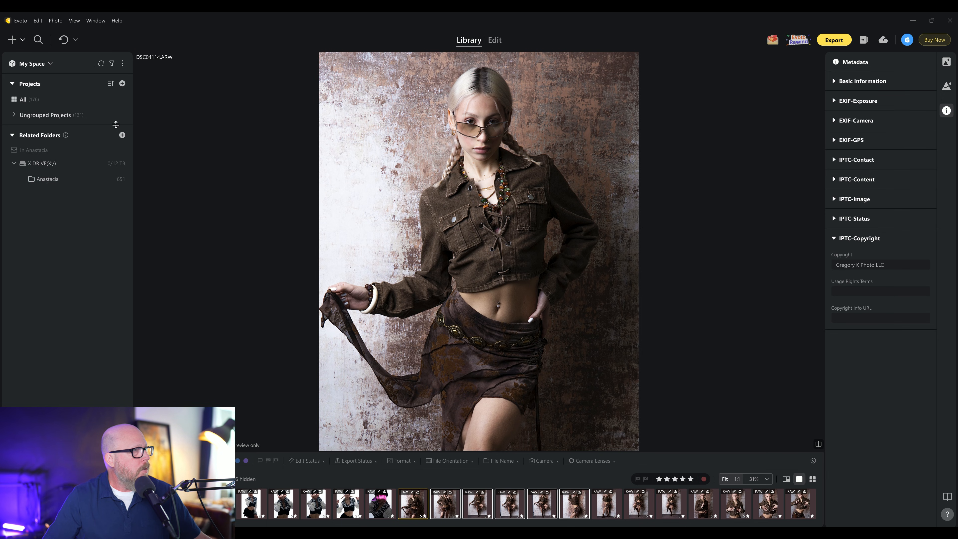
left_click(122, 63)
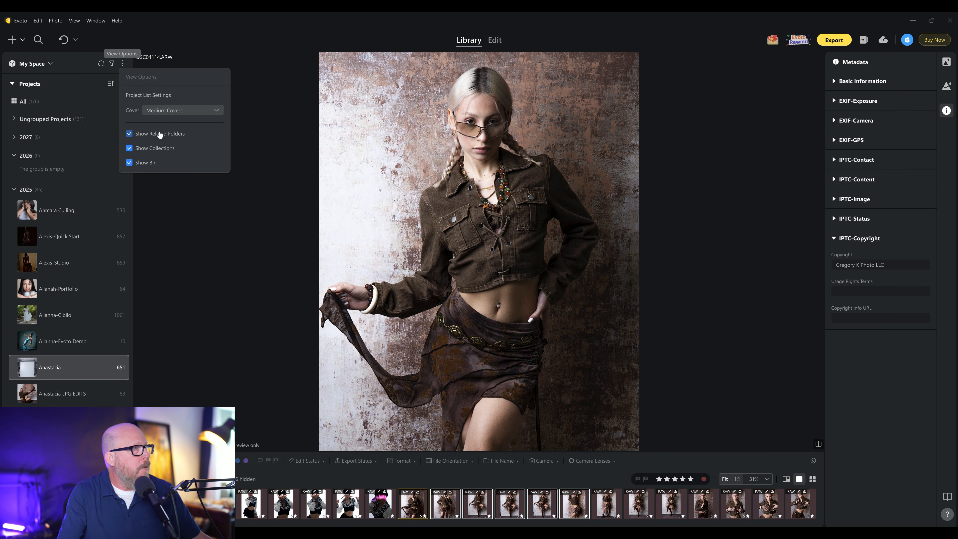
left_click(129, 134)
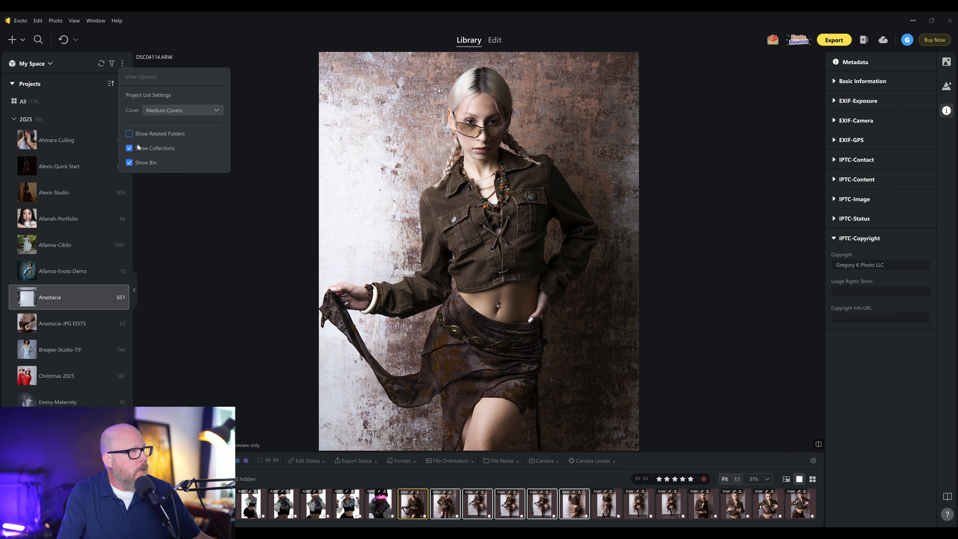
Set the project list's cover display to No Covers
left_click(168, 110)
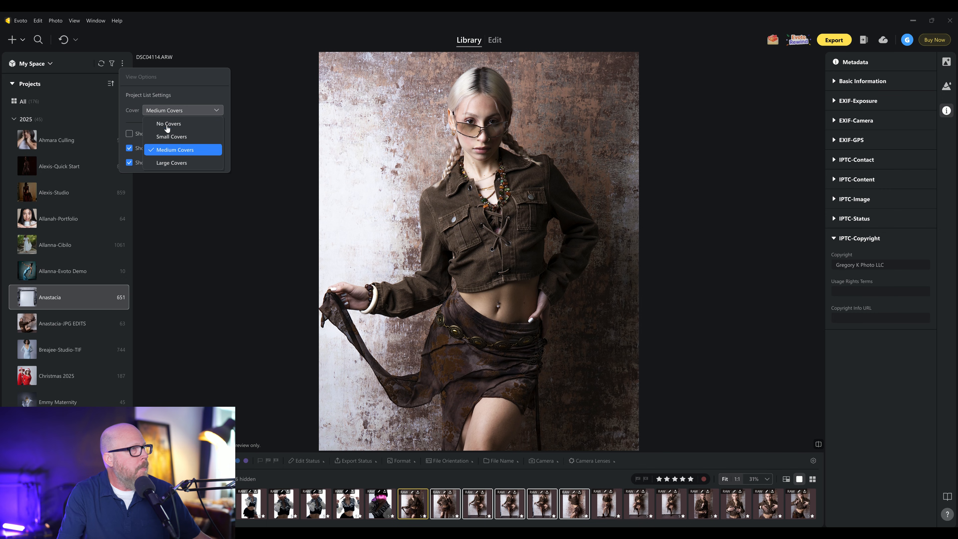
left_click(161, 125)
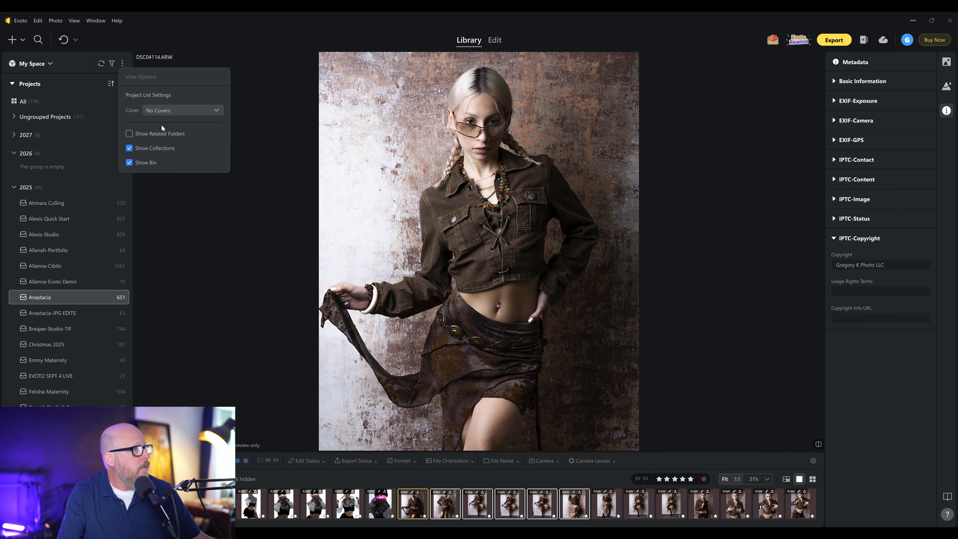
left_click(77, 204)
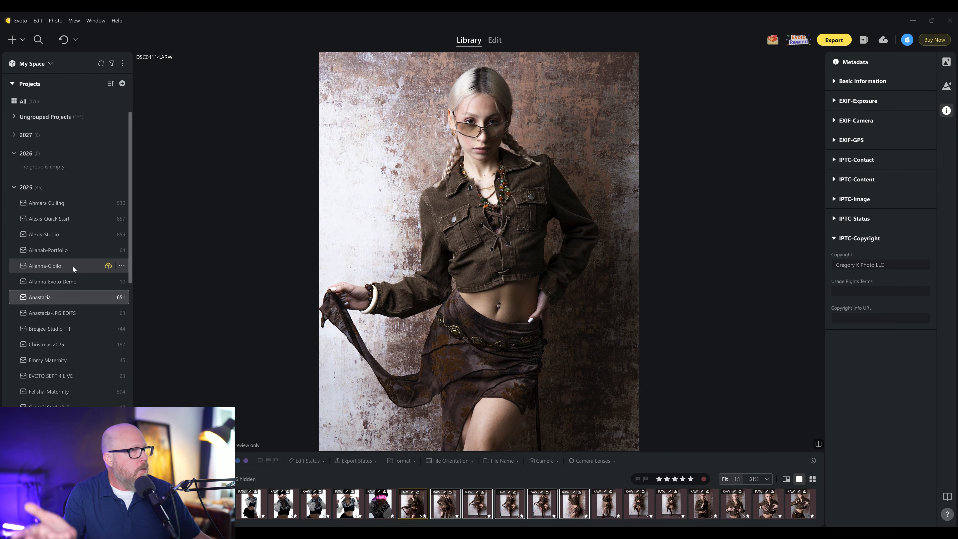
View all projects in the 2025 group and open its 651-photo project for editing
left_click(46, 189)
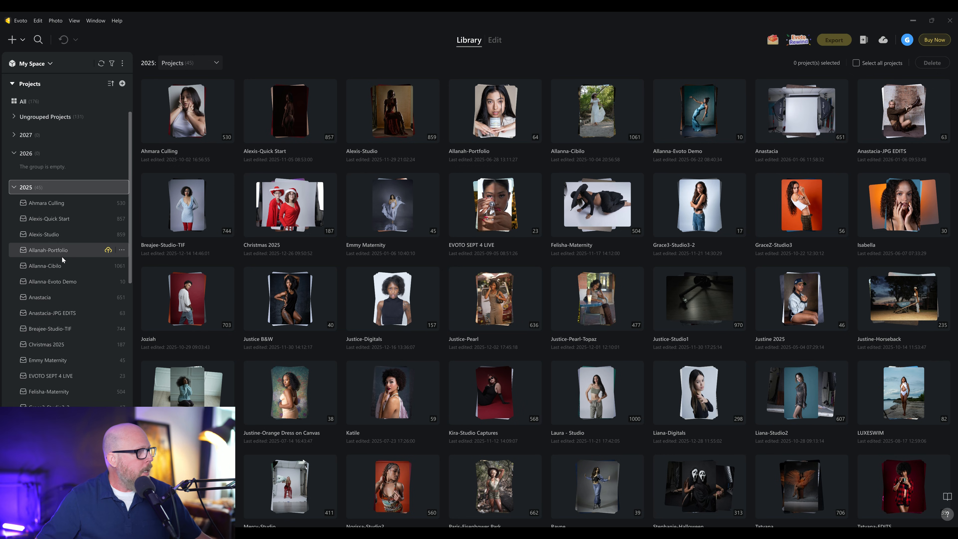
left_click(59, 297)
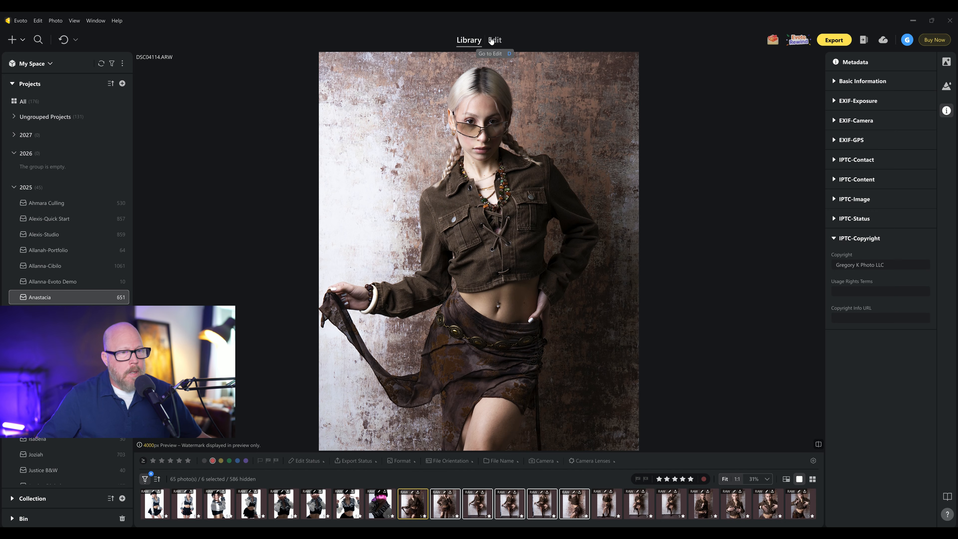
left_click(491, 40)
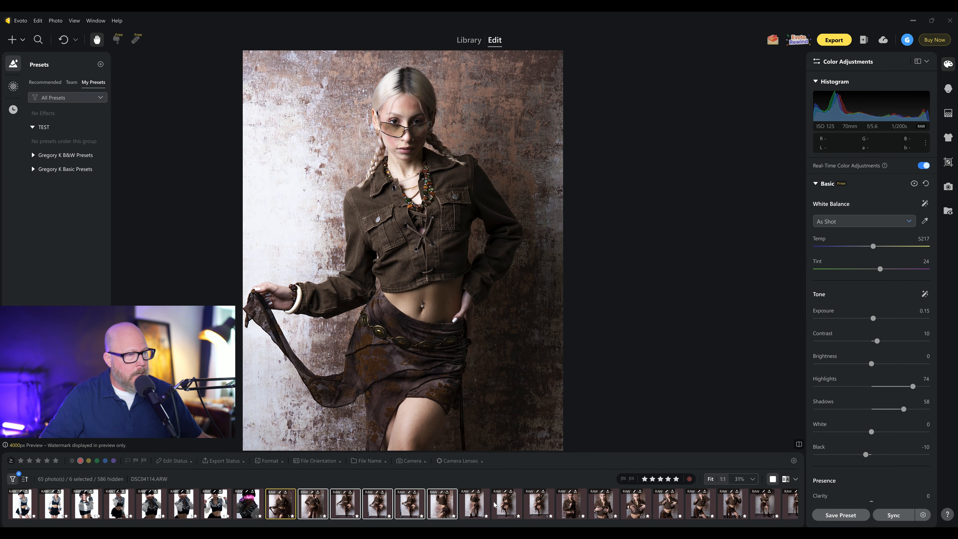
Expand the B&W preset group and create a virtual copy of the photo DSC04037.ARW
left_click(486, 514)
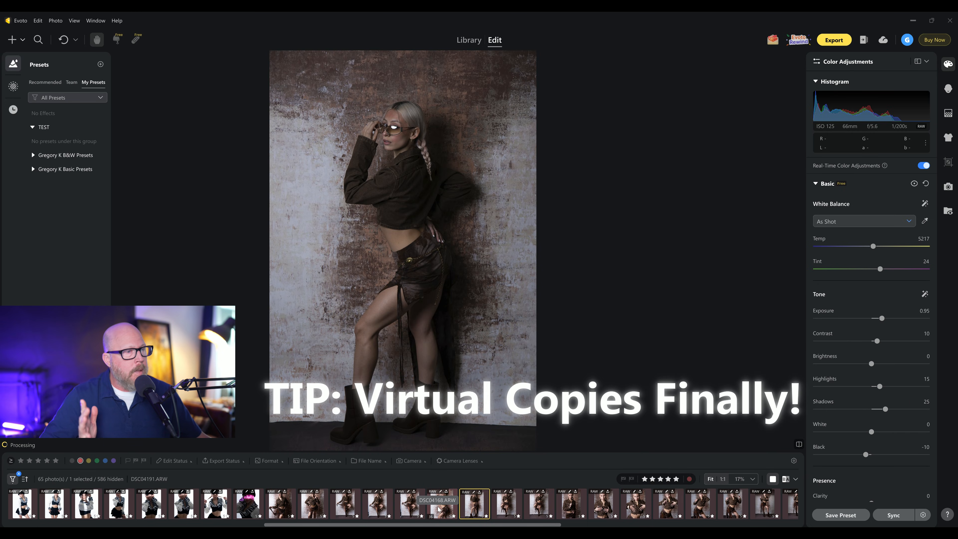
left_click(215, 505)
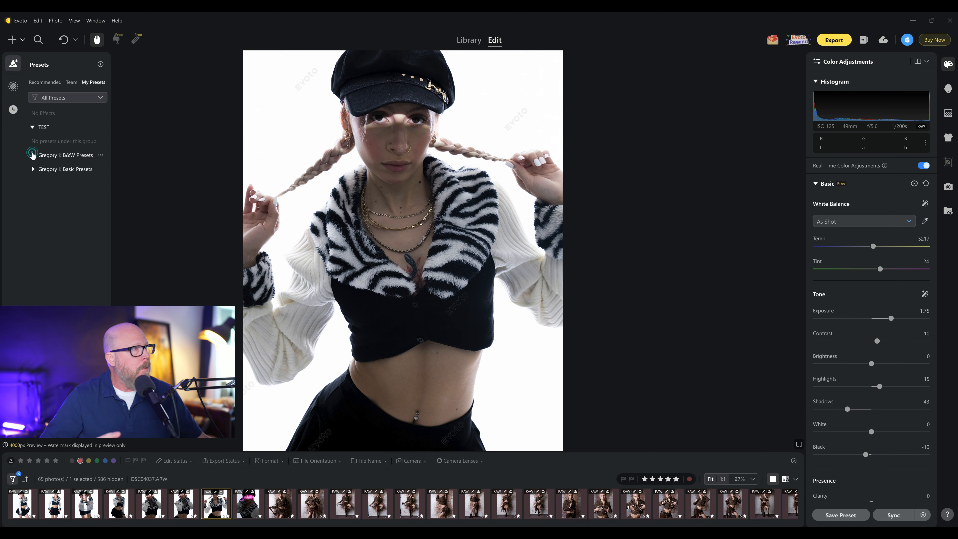
left_click(32, 155)
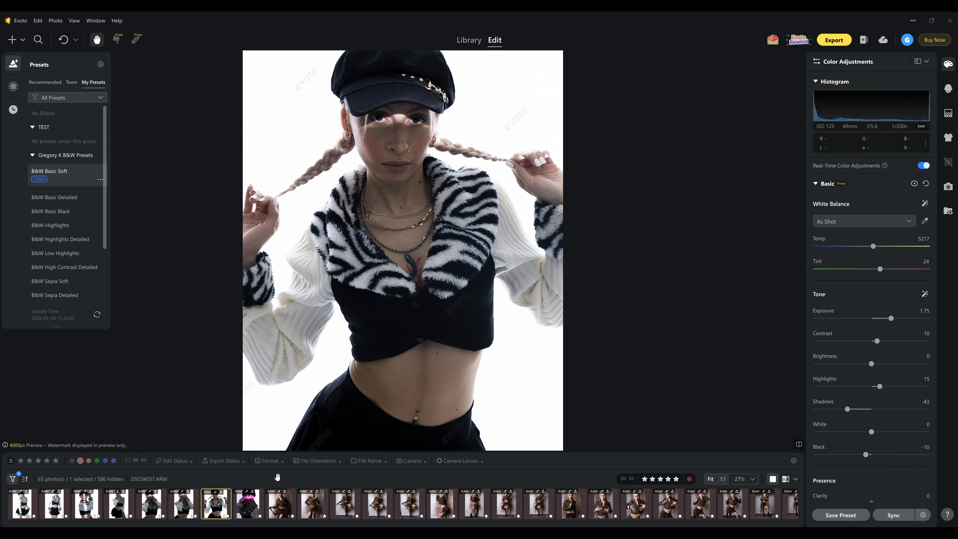
right_click(223, 513)
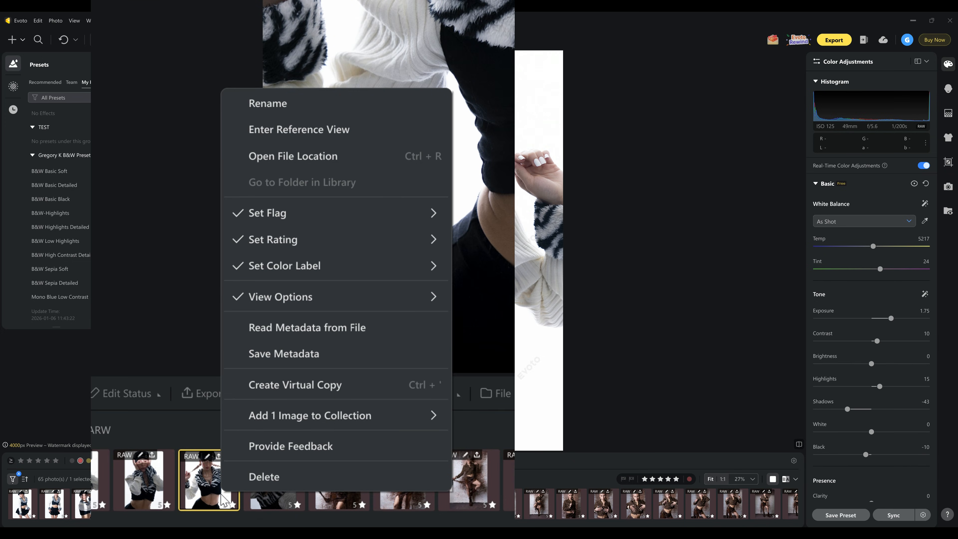
left_click(300, 389)
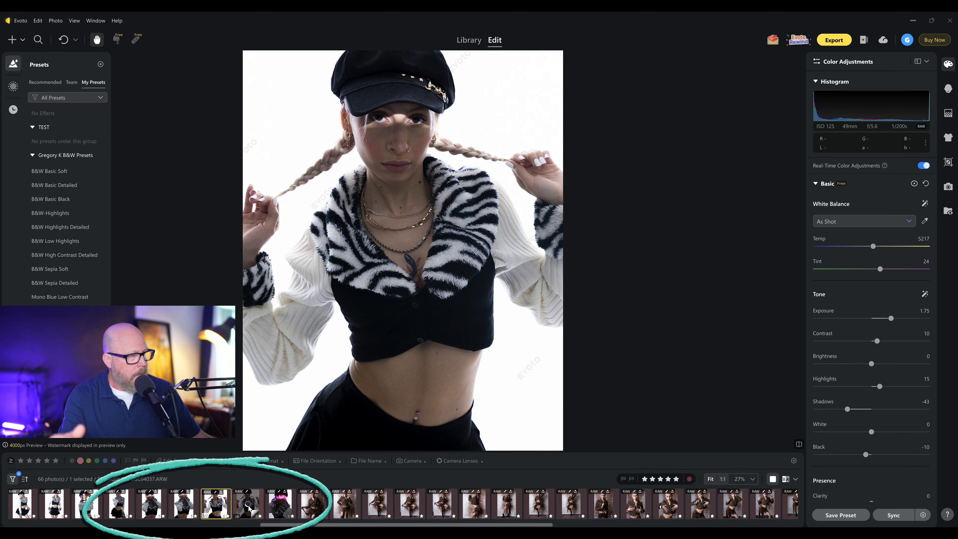
Apply the B&W Basic Detailed preset to the virtual copy and compare it with the original photo
left_click(248, 503)
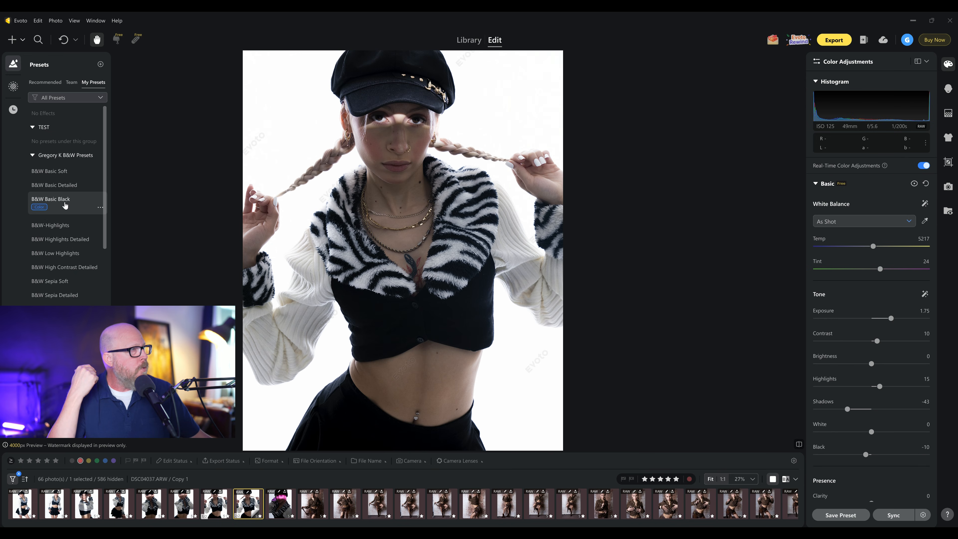
left_click(67, 184)
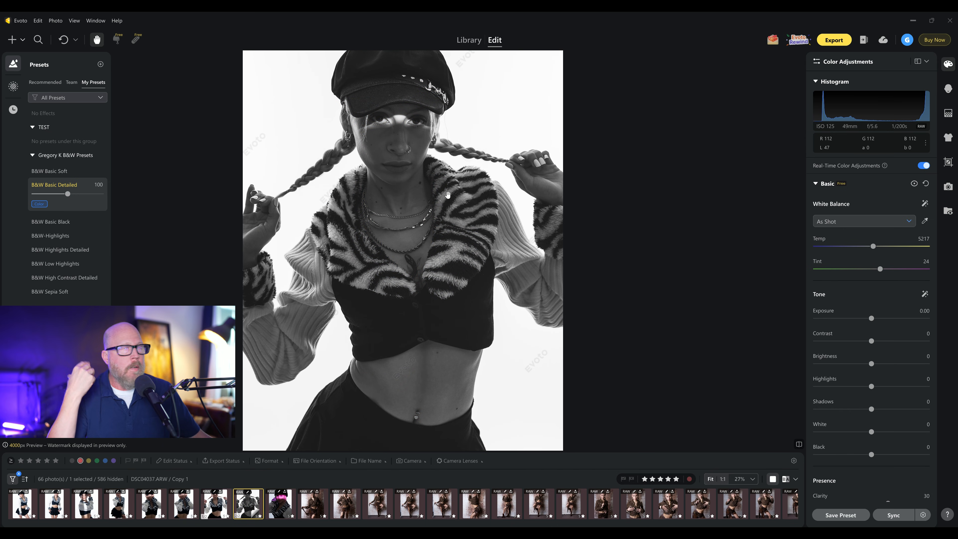
left_click(214, 507)
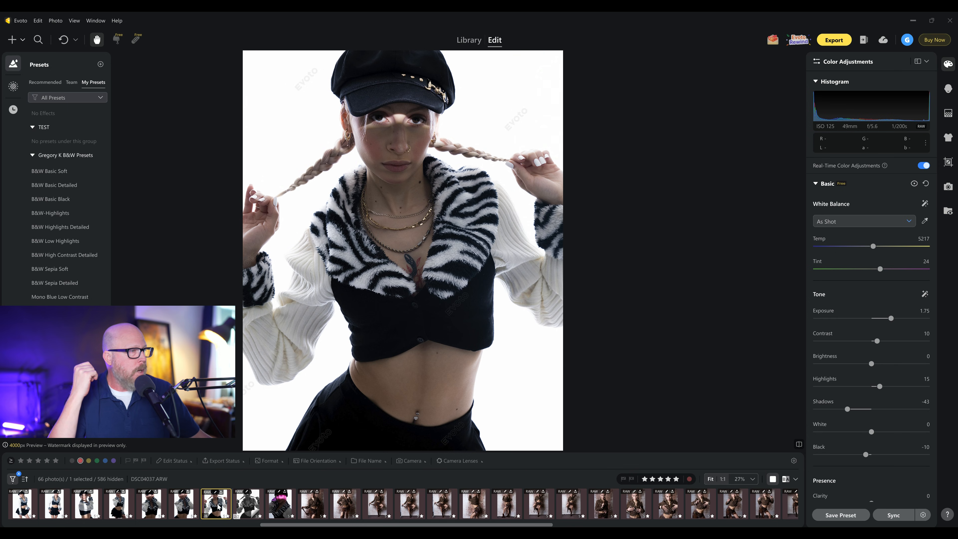
left_click(243, 508)
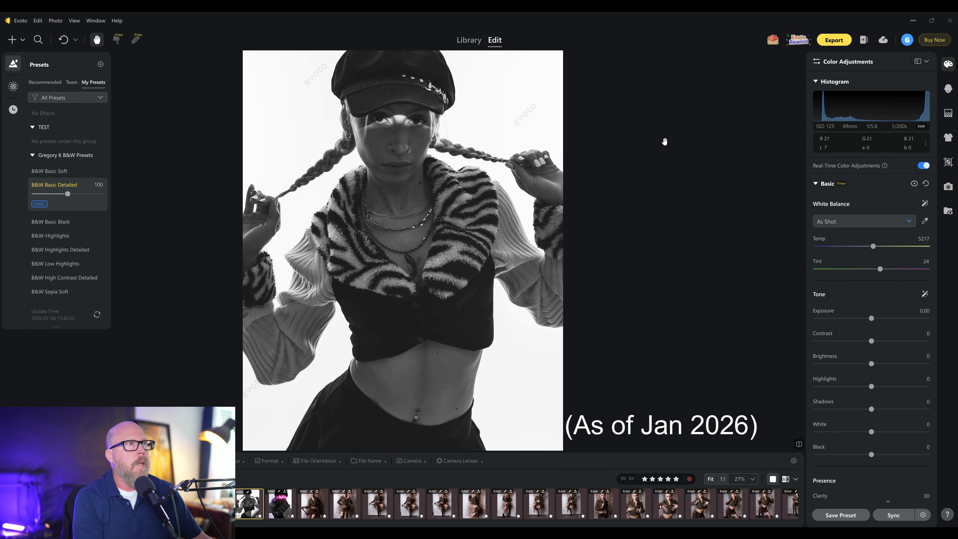
Try White, Dark Gray and Black as the workspace background color around the black-and-white photo
right_click(652, 100)
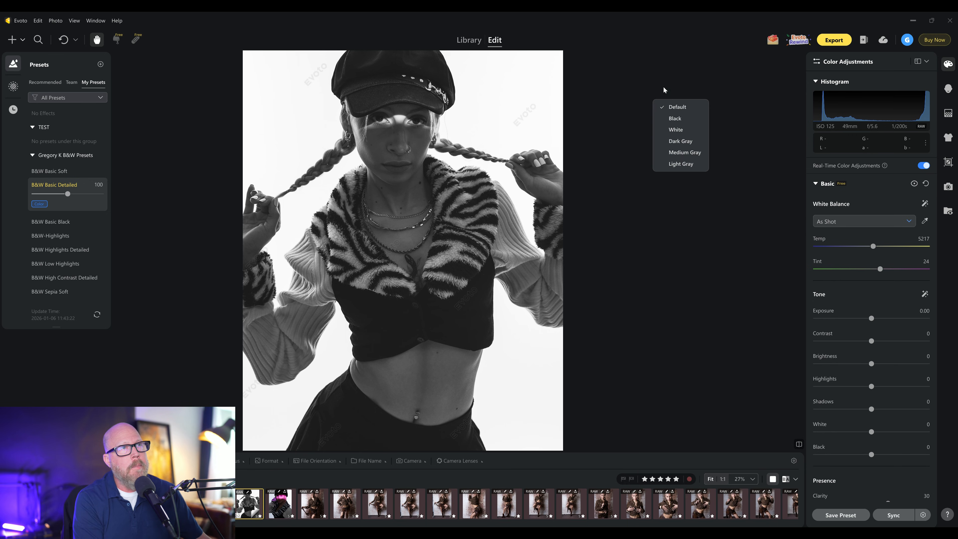
left_click(669, 131)
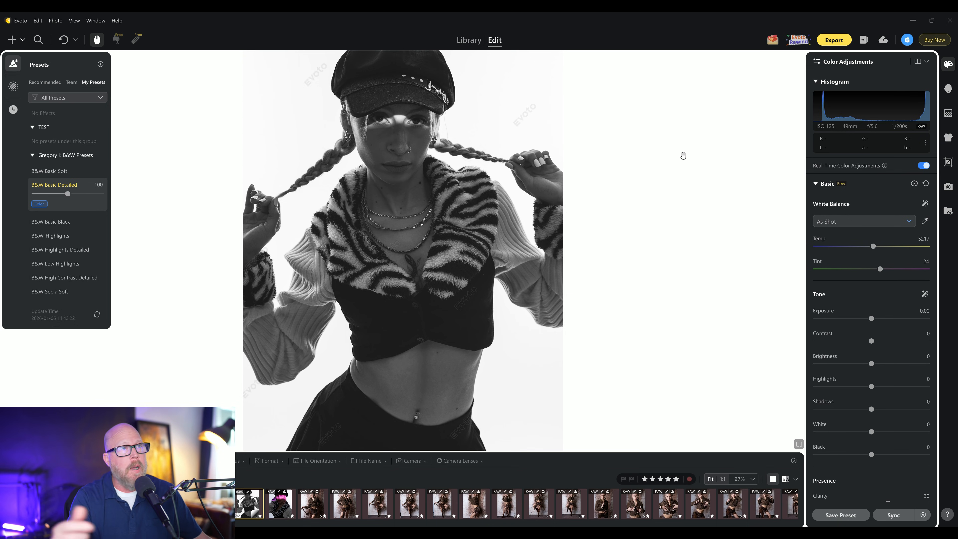
right_click(682, 156)
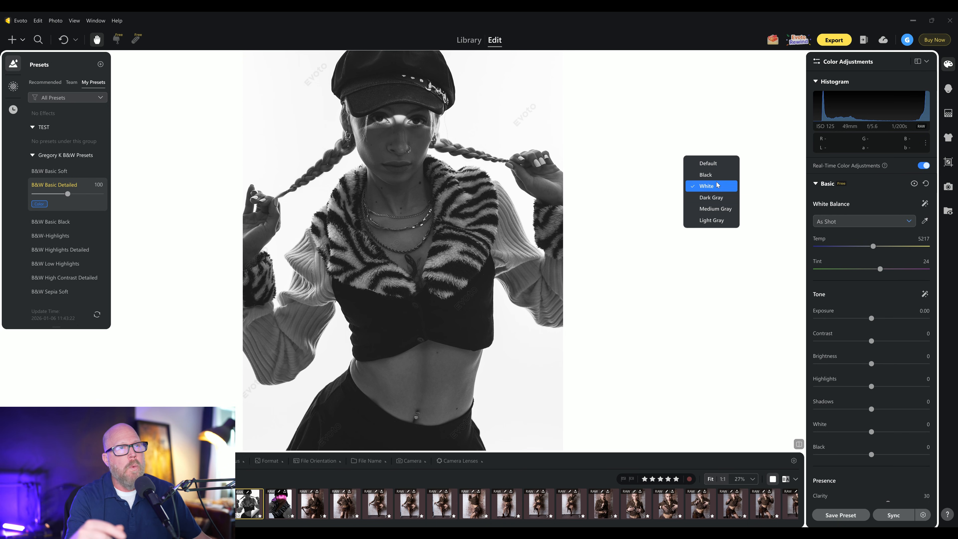
left_click(634, 113)
right_click(634, 114)
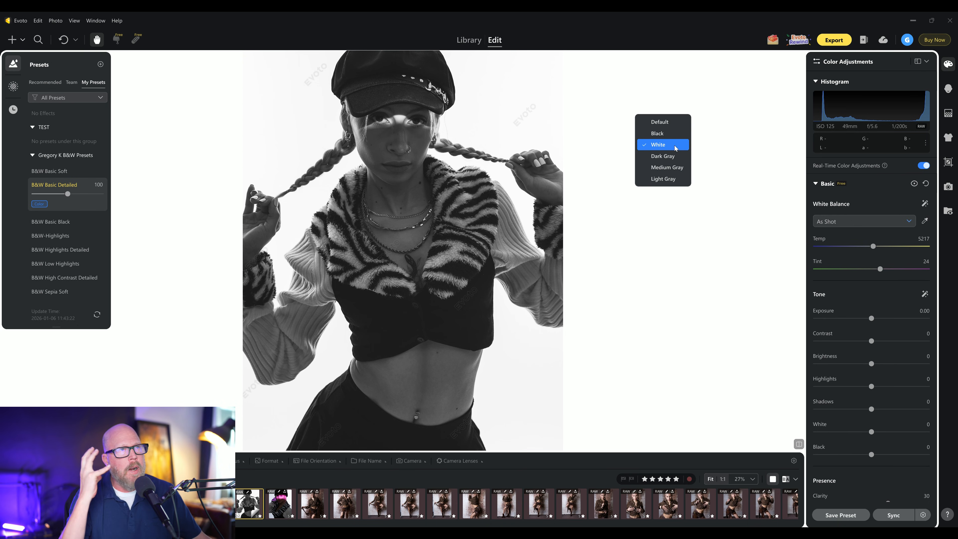
left_click(673, 158)
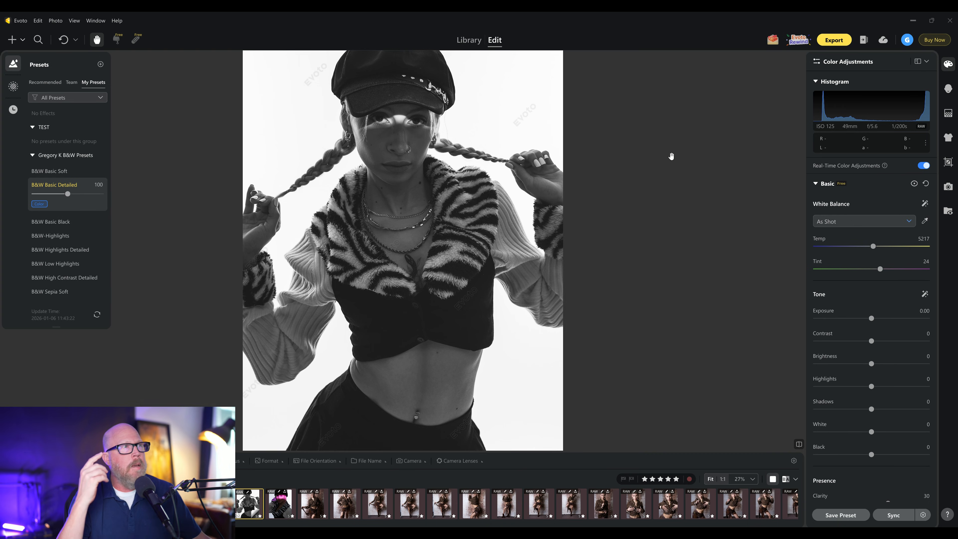
right_click(653, 218)
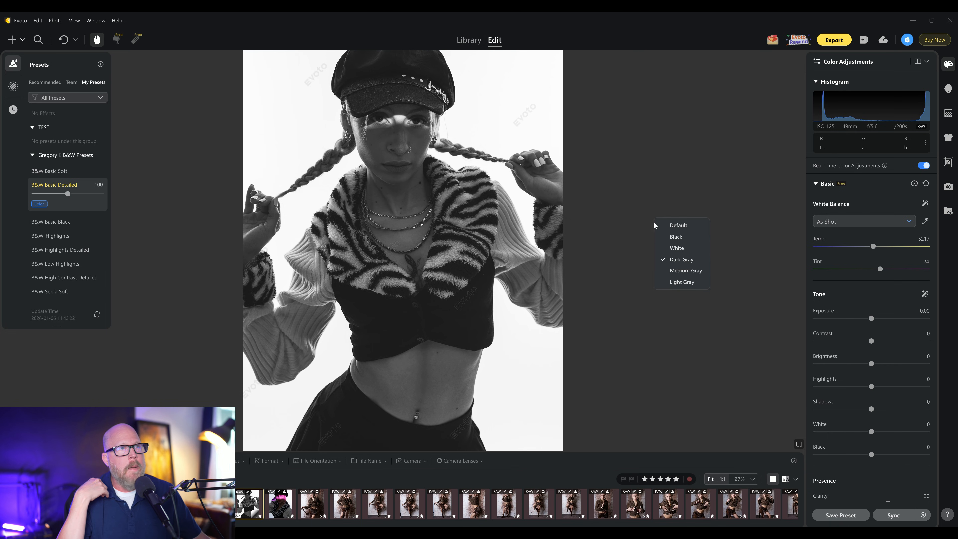
left_click(675, 237)
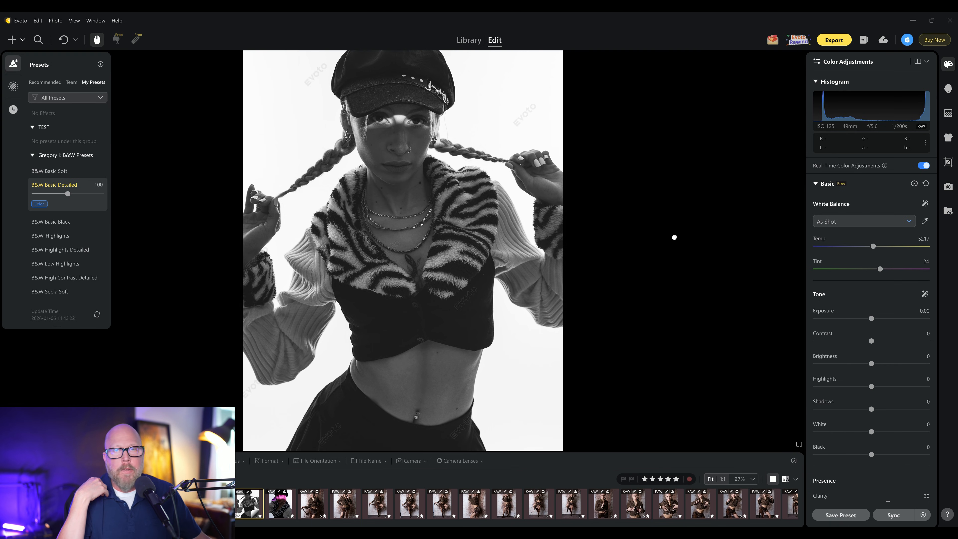
right_click(674, 237)
left_click(695, 293)
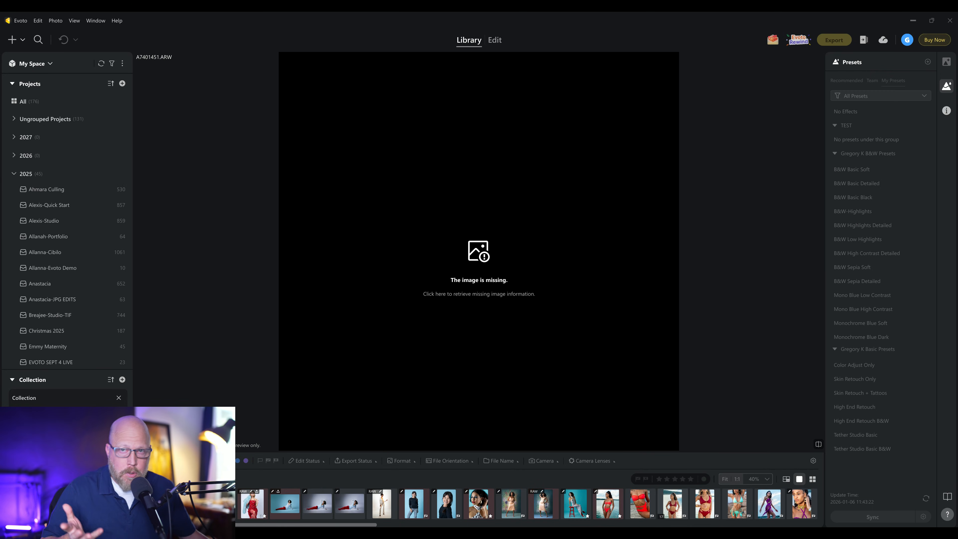
Retouch the face in DSC01013.tif by setting both Freckles & Acne and Freckles to 100
left_click(480, 506)
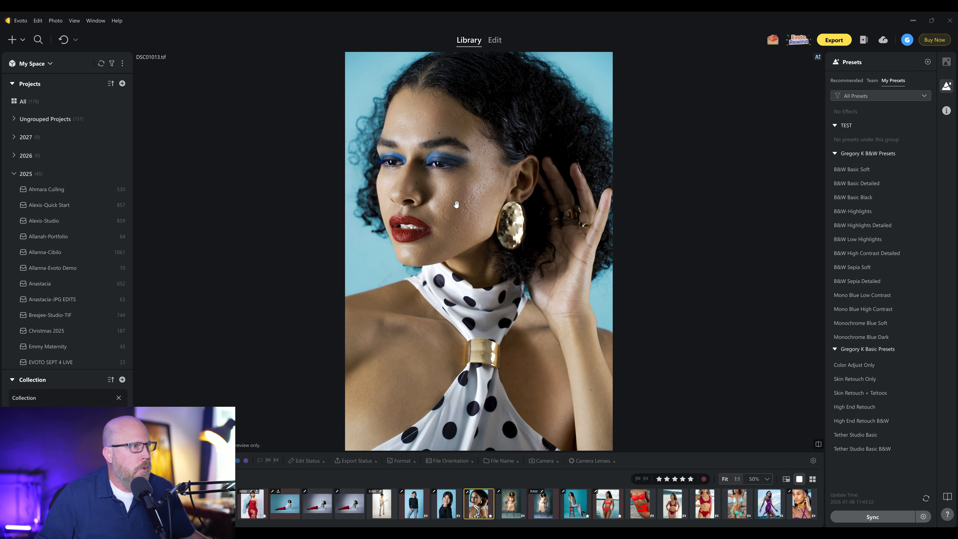
scroll(456, 204, "up", 4)
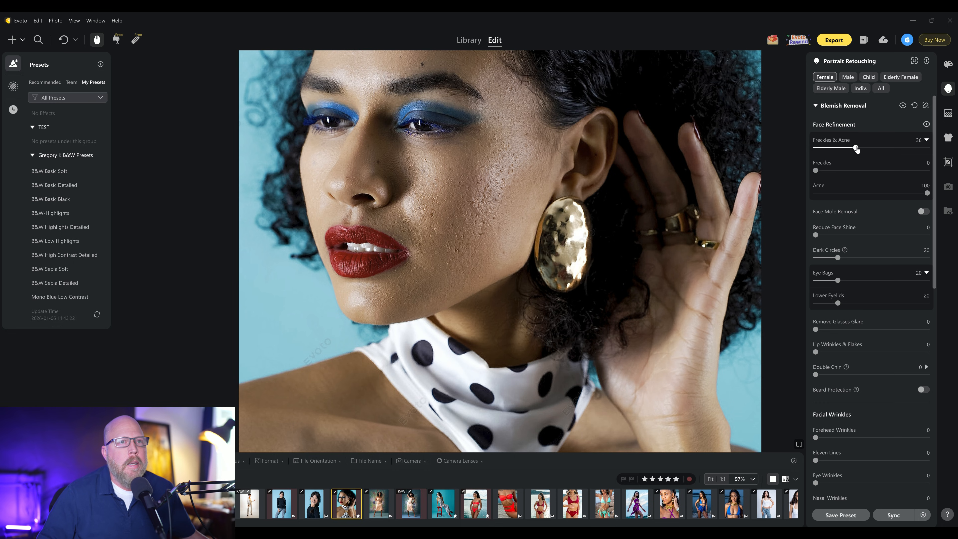
left_click_drag(498, 191, 580, 287)
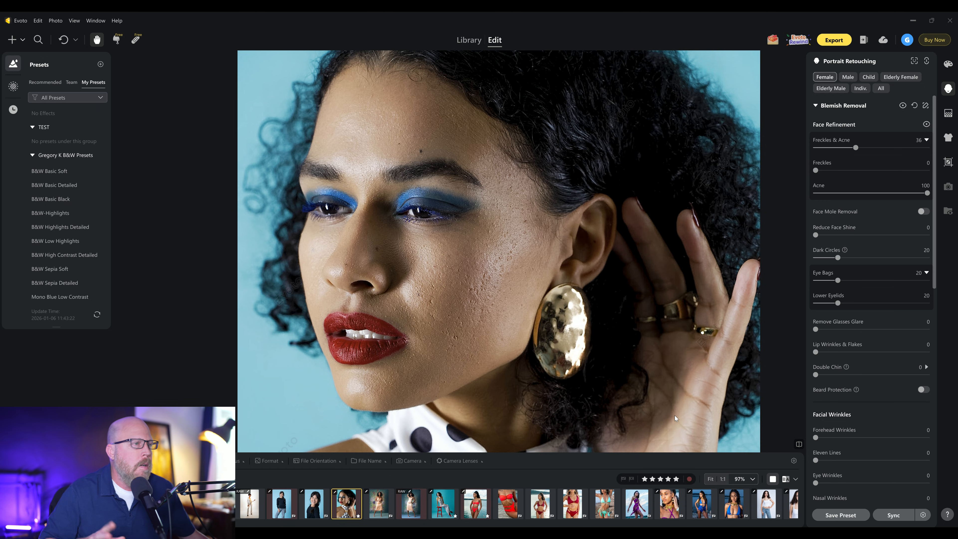
scroll(567, 386, "up", 3)
scroll(567, 386, "down", 5)
scroll(430, 196, "up", 2)
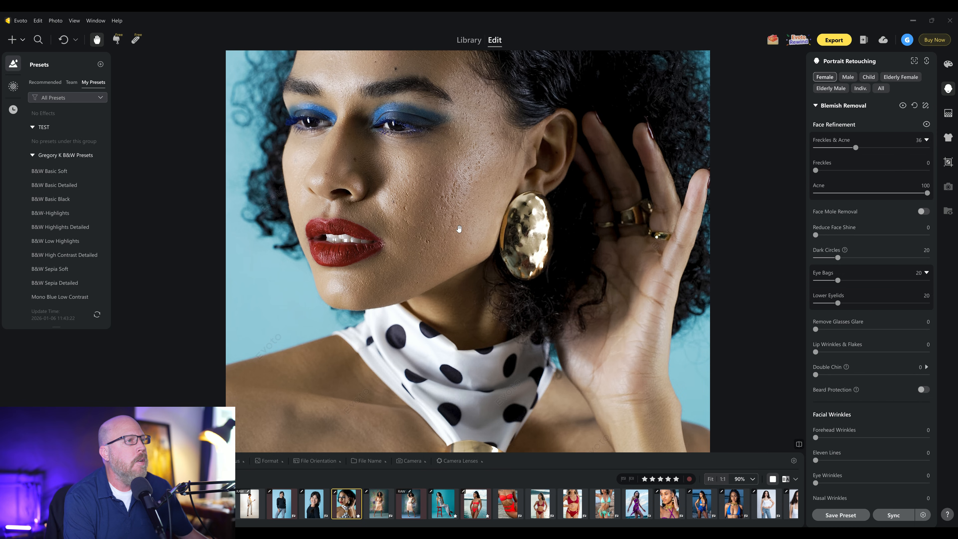
scroll(452, 223, "down", 1)
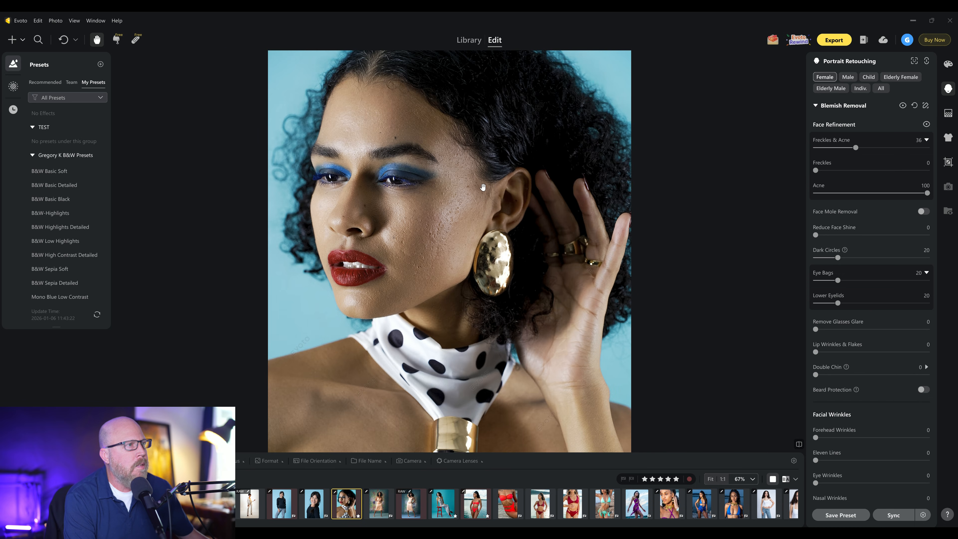
left_click_drag(857, 151, 928, 150)
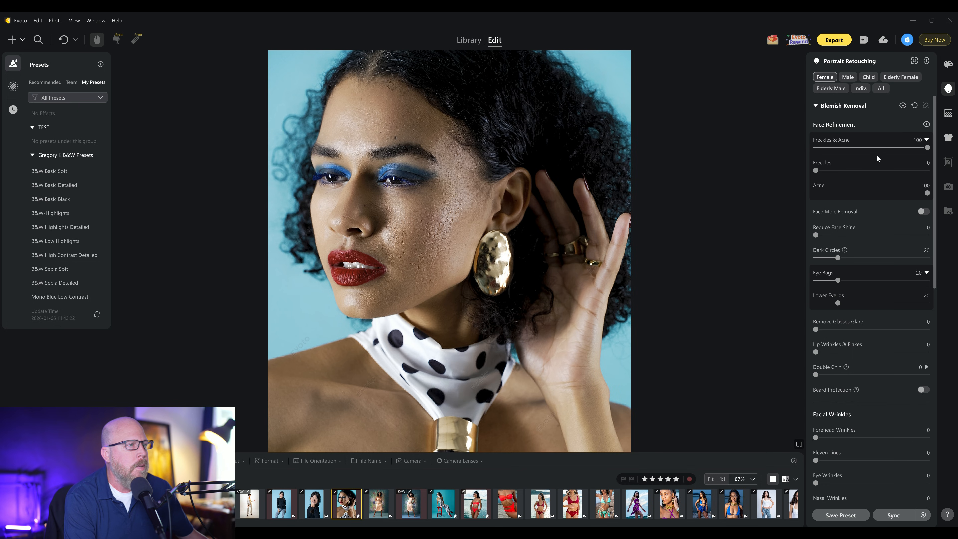
left_click_drag(815, 170, 939, 176)
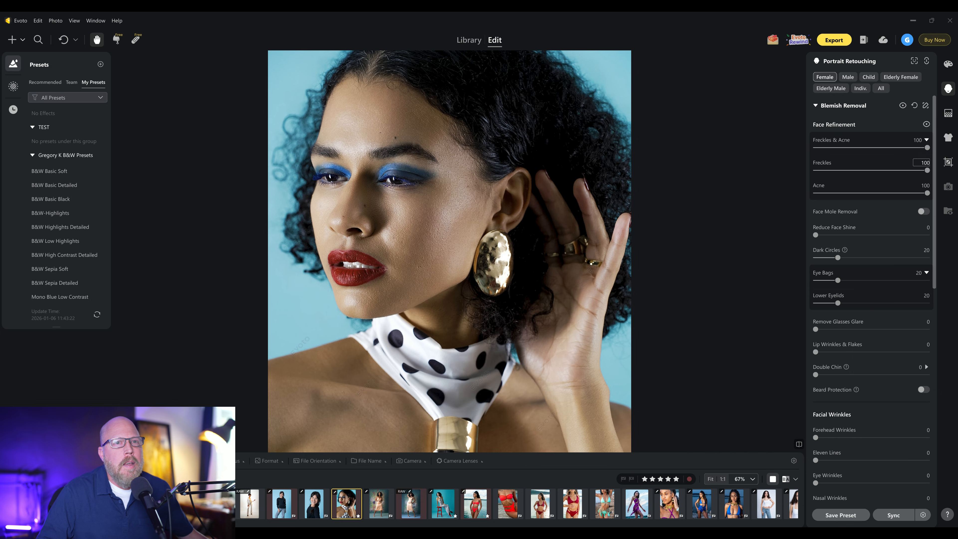
Open Manual Tuning for Blemish Removal and erase the mask from the forehead, jaw and neck with a size 107 brush, sparing the cheek
left_click(903, 106)
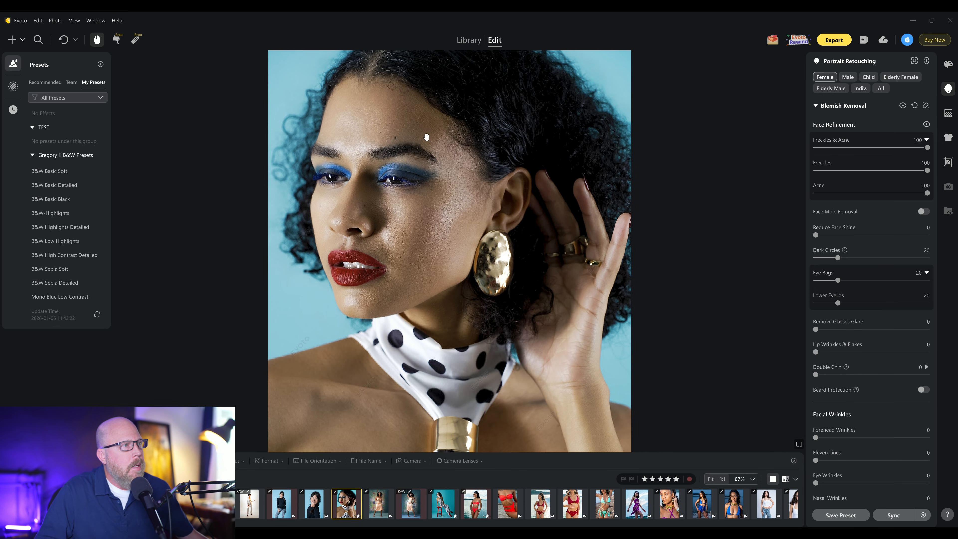
left_click(925, 106)
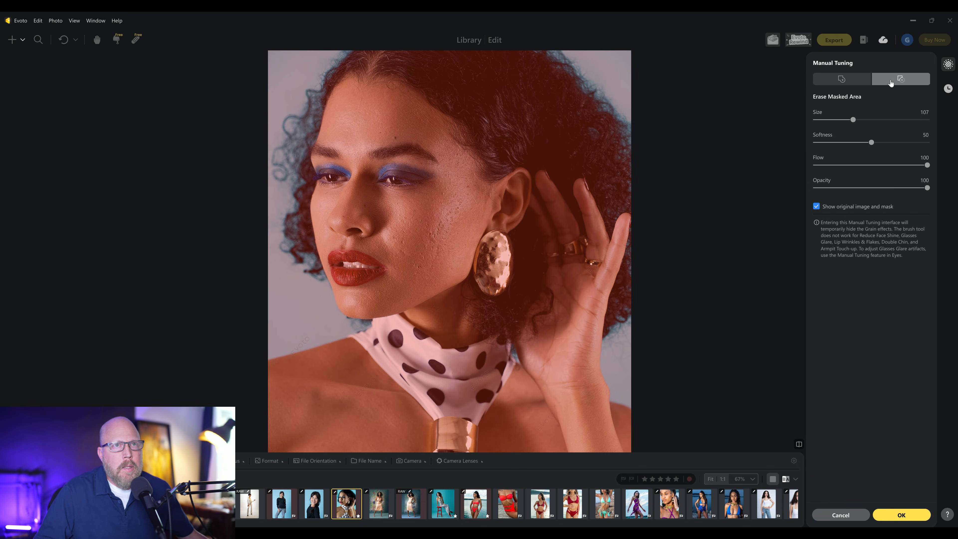
mouse_move(391, 118)
left_mouse_down()
mouse_move(356, 107)
mouse_move(350, 128)
mouse_move(360, 132)
mouse_move(409, 131)
mouse_move(344, 131)
mouse_move(365, 150)
mouse_move(379, 188)
mouse_move(420, 169)
mouse_move(356, 248)
mouse_move(340, 225)
mouse_move(333, 181)
mouse_move(348, 171)
mouse_move(349, 298)
mouse_move(401, 297)
mouse_move(357, 237)
mouse_move(378, 256)
mouse_move(384, 297)
left_mouse_up()
mouse_move(453, 315)
left_mouse_down()
mouse_move(496, 302)
mouse_move(473, 279)
mouse_move(479, 234)
mouse_move(510, 181)
mouse_move(467, 286)
left_mouse_up()
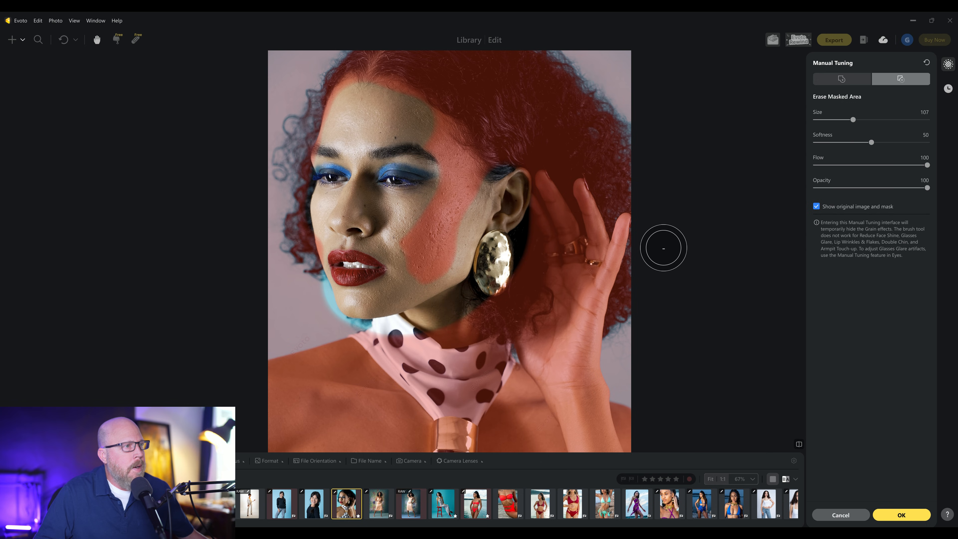
Add masked area back along the inner edge of the cheek using a smaller brush
left_click(840, 80)
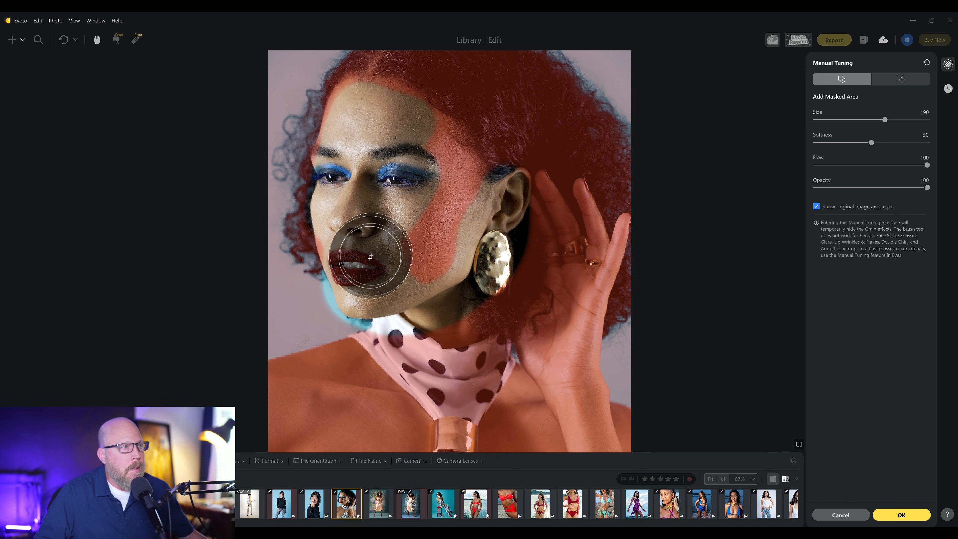
key("bracketleft")
key("bracketleft")
key("bracketleft")
key("bracketleft")
key("bracketleft")
key("bracketleft")
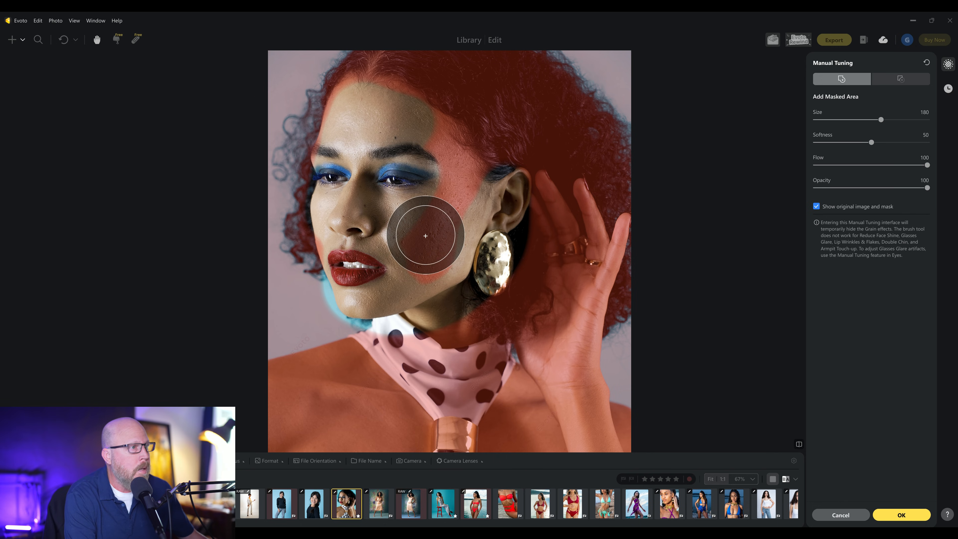
key("bracketleft")
key("bracketleft")
key("bracketleft")
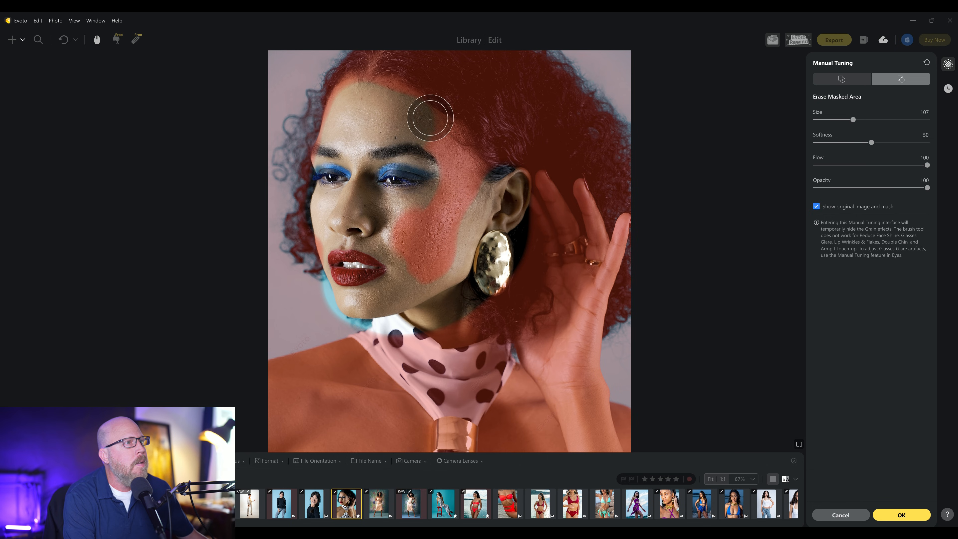
Erase the remaining mask from the temple and hairline with a size 107 brush and apply the manual tuning
mouse_move(429, 119)
left_mouse_down()
mouse_move(430, 139)
mouse_move(457, 125)
mouse_move(479, 154)
mouse_move(434, 160)
left_mouse_up()
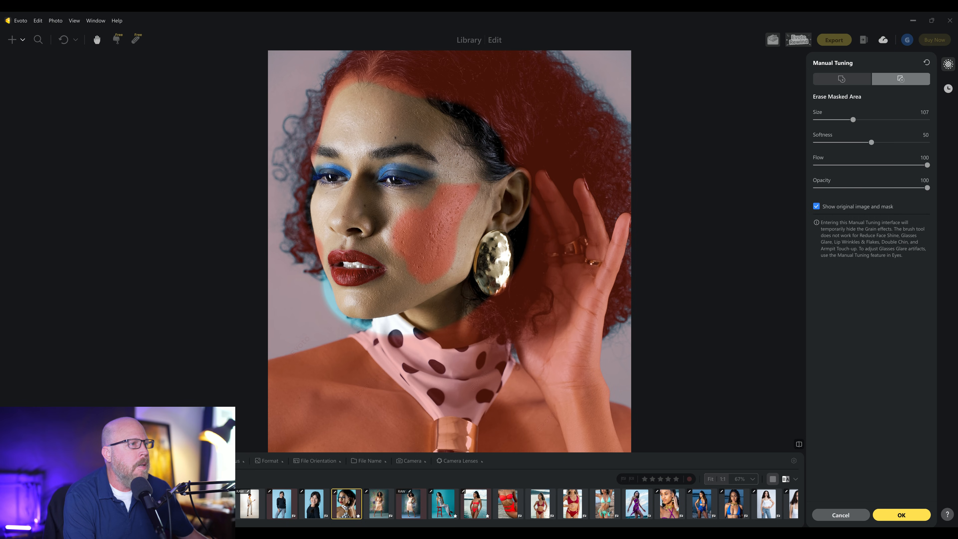
left_click(901, 515)
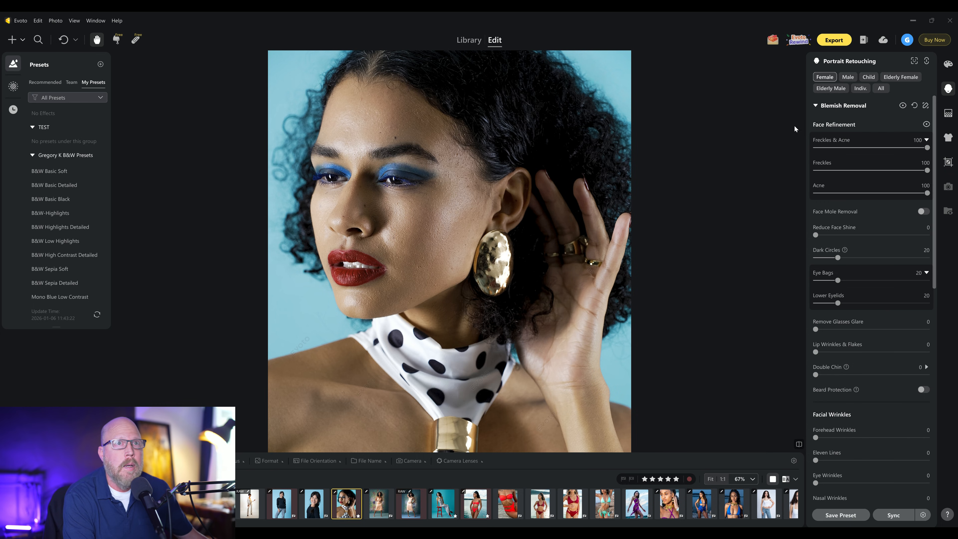
Reopen Manual Tuning for Blemish Removal to review the cheek mask
left_click(924, 106)
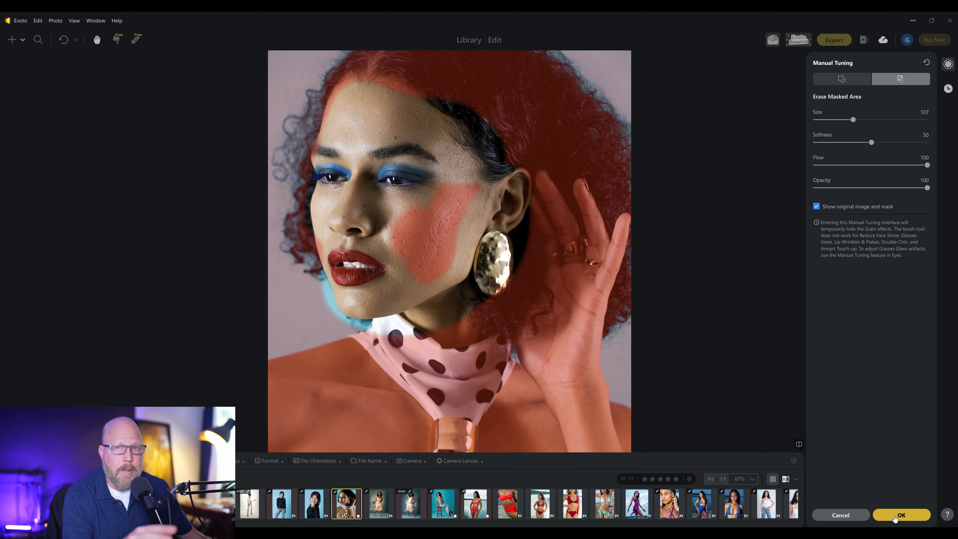
left_click(894, 517)
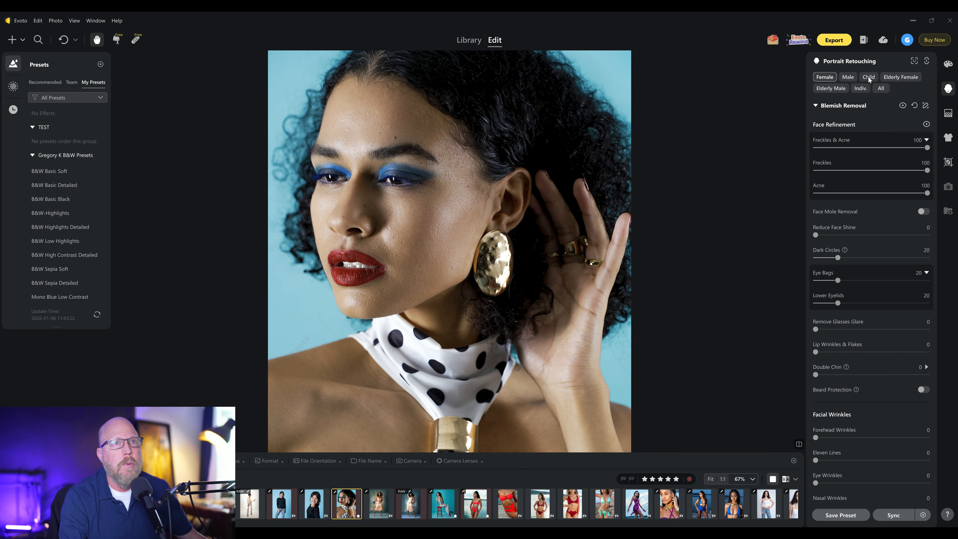
left_click(926, 106)
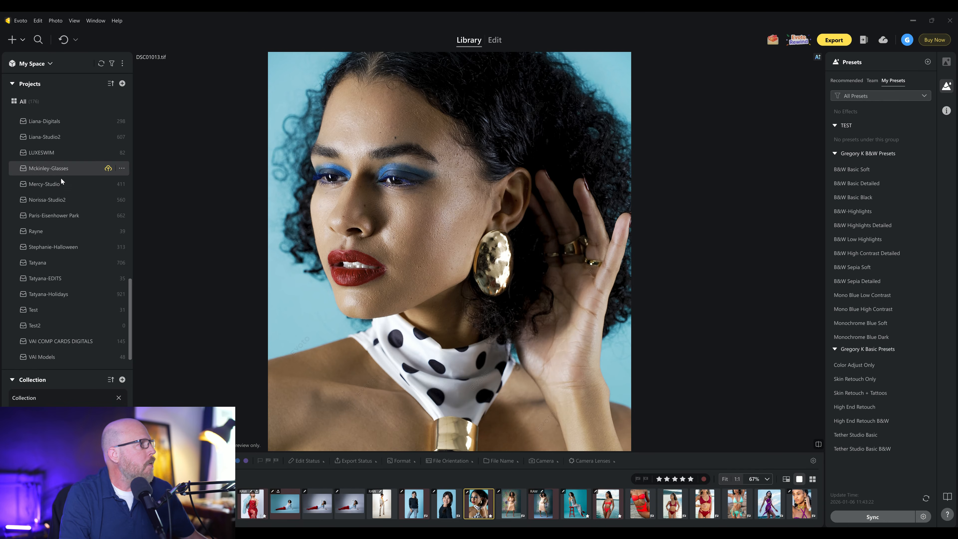
Open the 652-photo project from the 2025 group
scroll(61, 177, "up", 10)
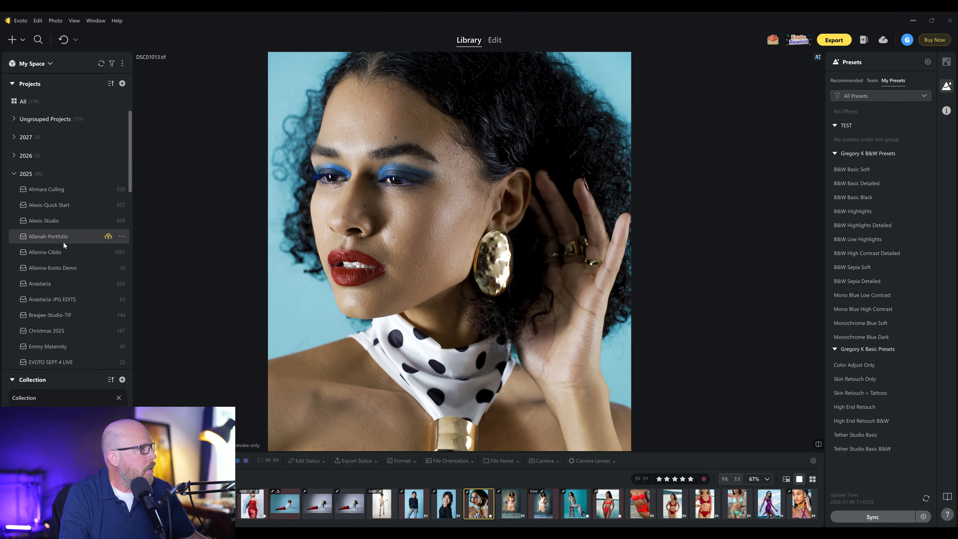
left_click(66, 283)
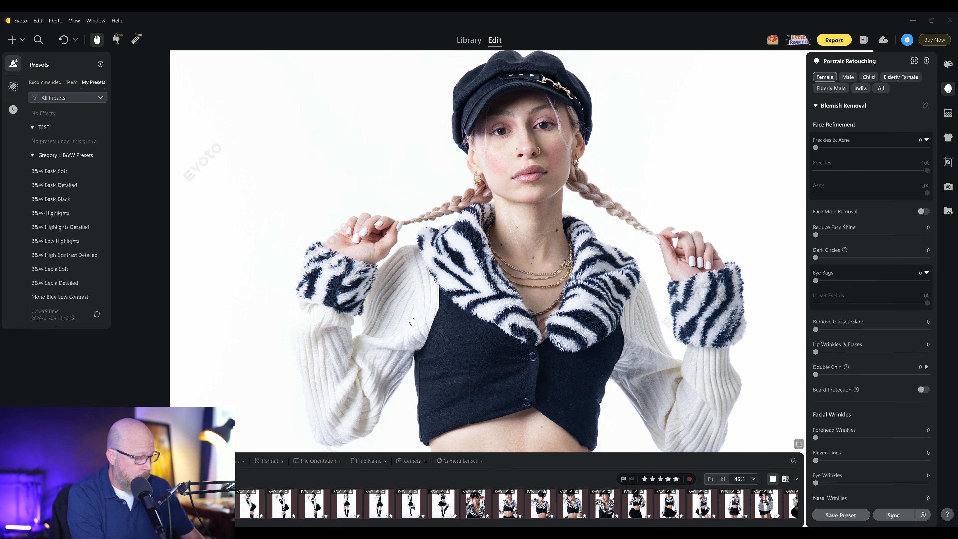
Search the editing features for "rosy", collapse the Blemish Removal section and close the search
key("ctrl+f")
type("rosy")
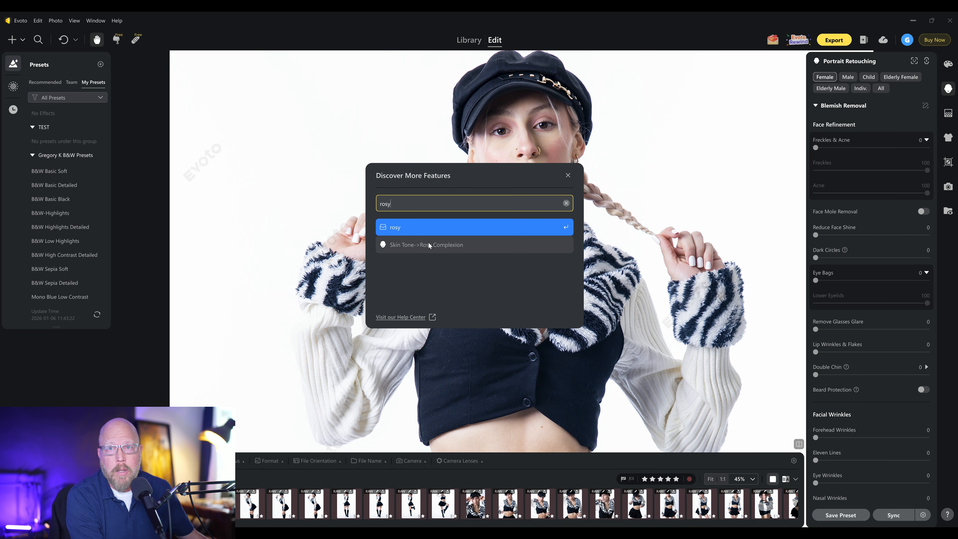
double_click(438, 201)
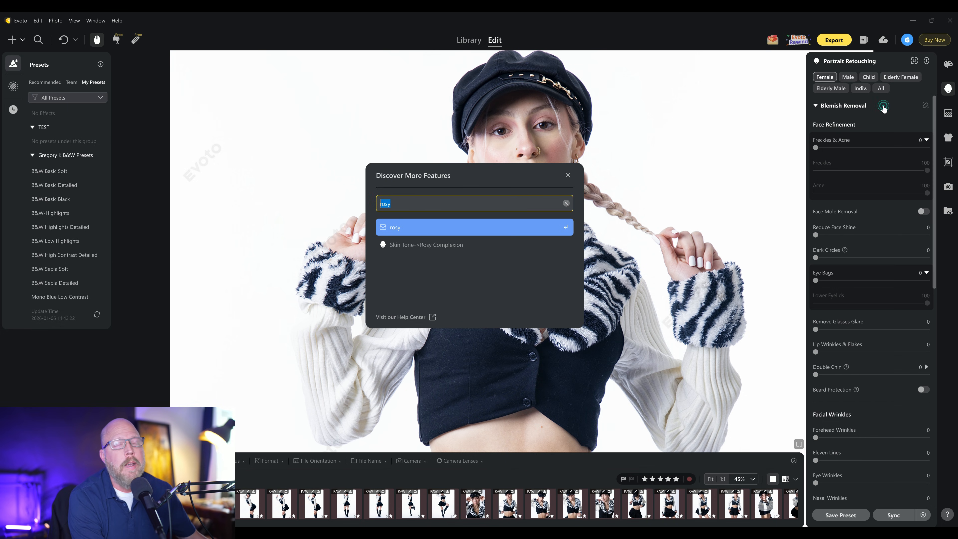
left_click(833, 108)
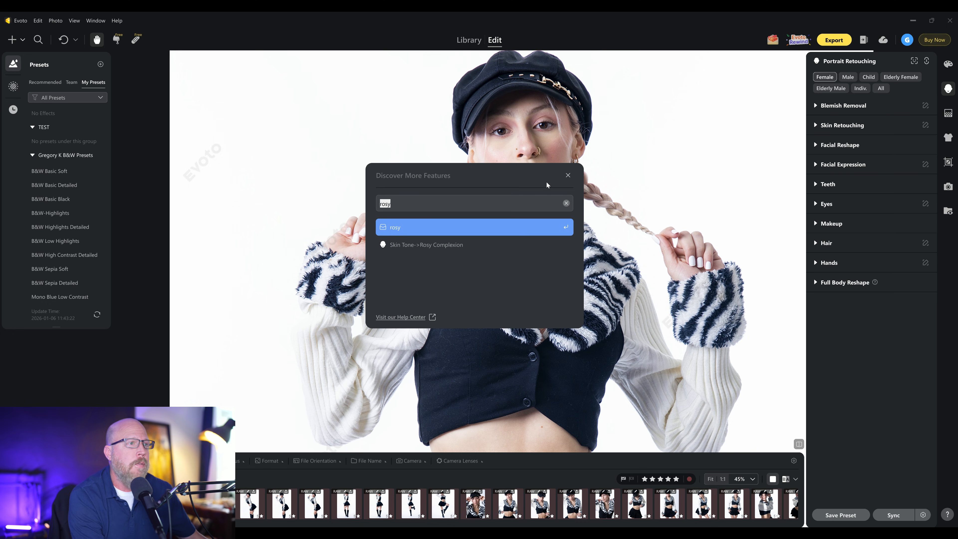
left_click(568, 174)
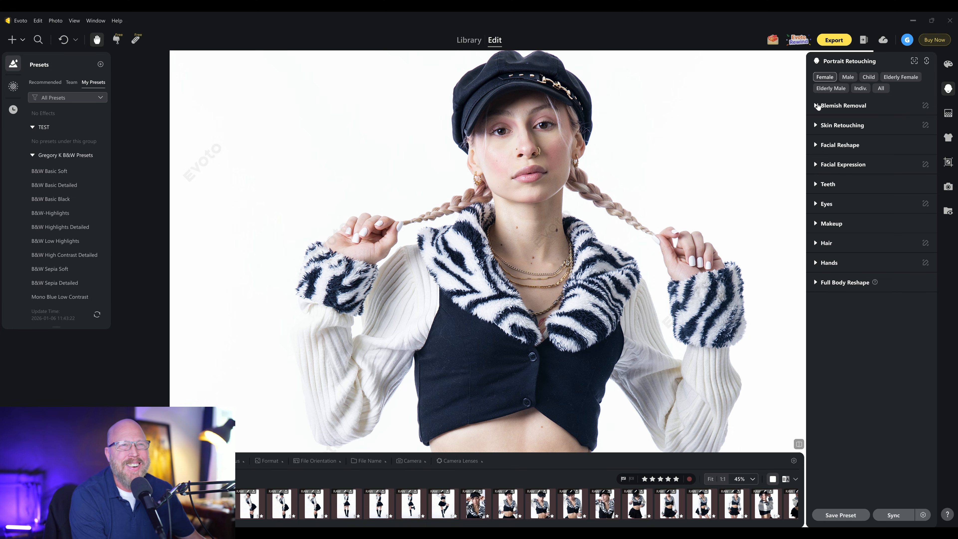
Expand Skin Retouching, search the features for "unify face" and jump to AI Unify Face Complexion
left_click(815, 126)
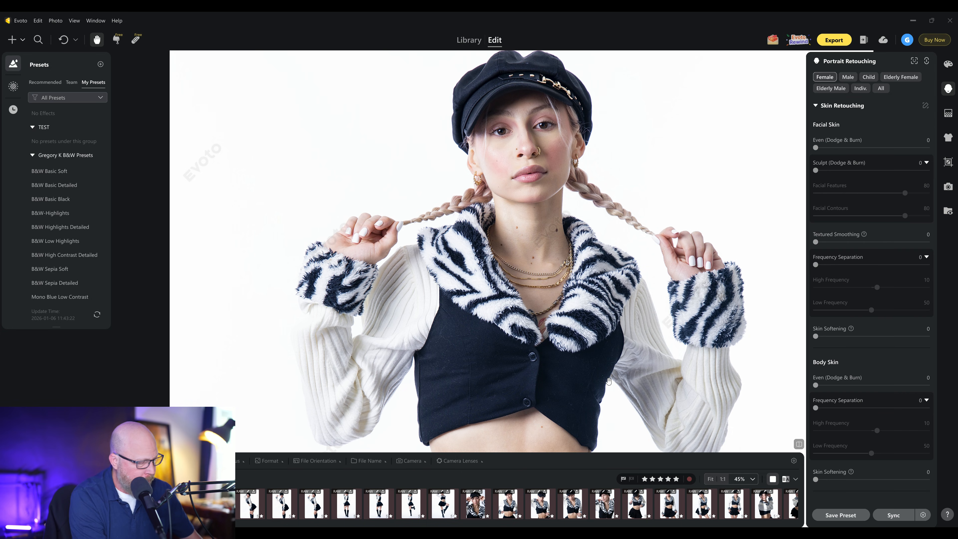
key("ctrl+f")
type("unify face")
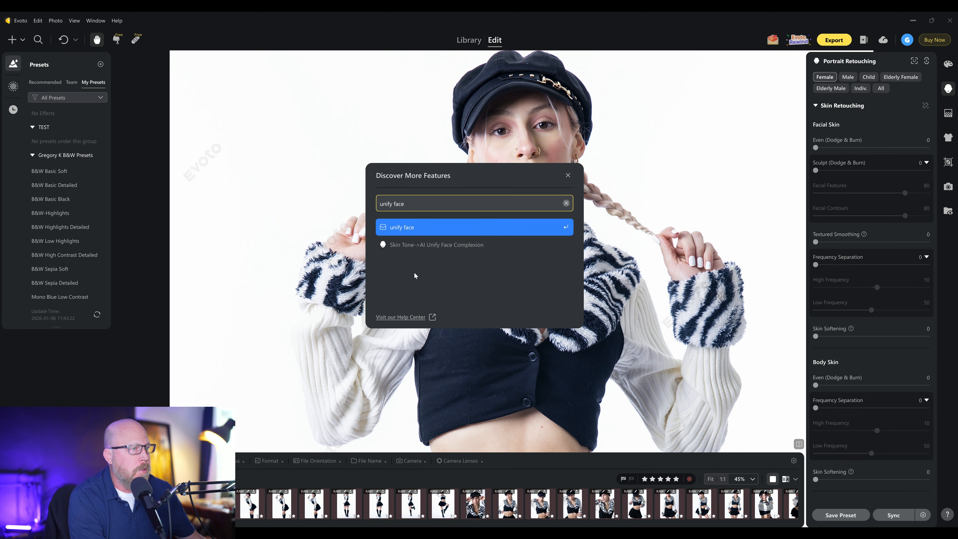
left_click(438, 245)
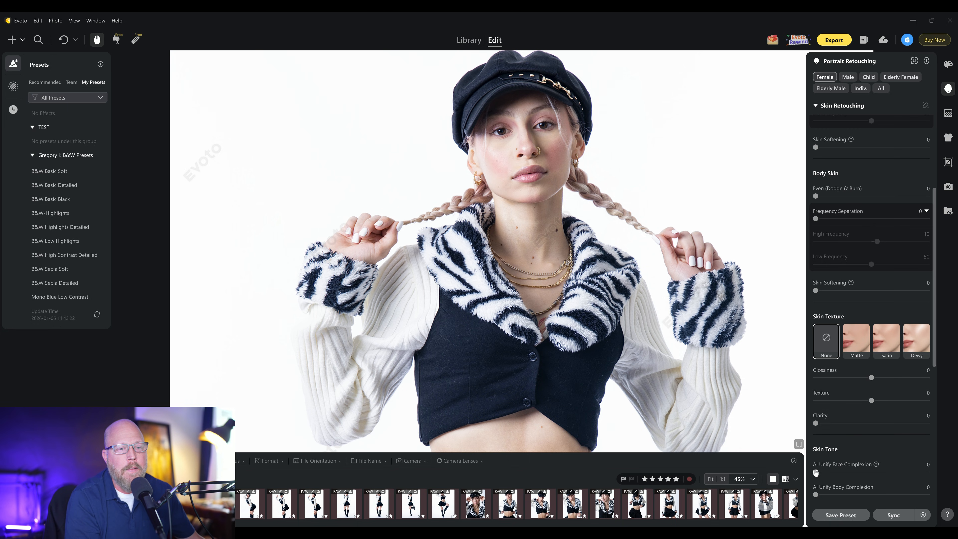
Set AI Unify Face Complexion to 54 and toggle the Skin Tone before/after comparison
left_click(875, 472)
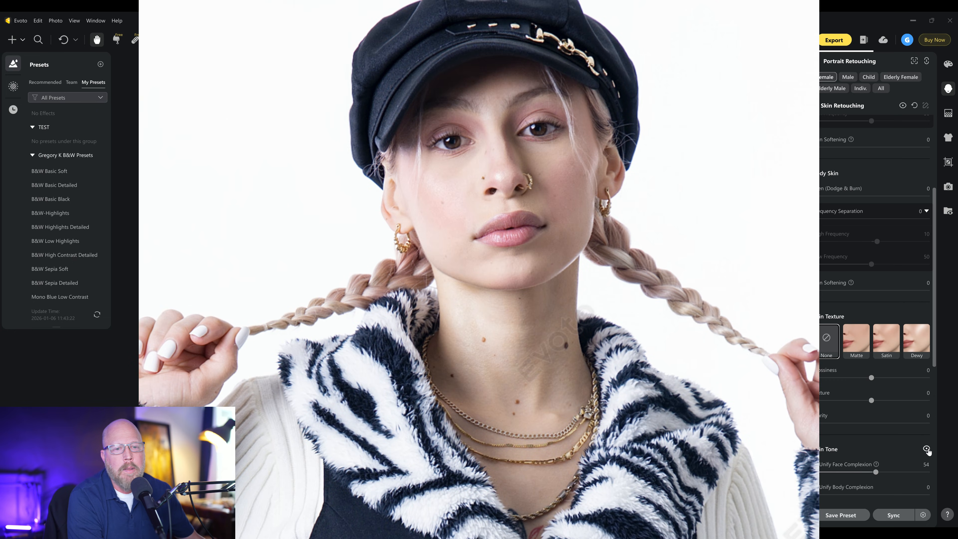
left_click(927, 449)
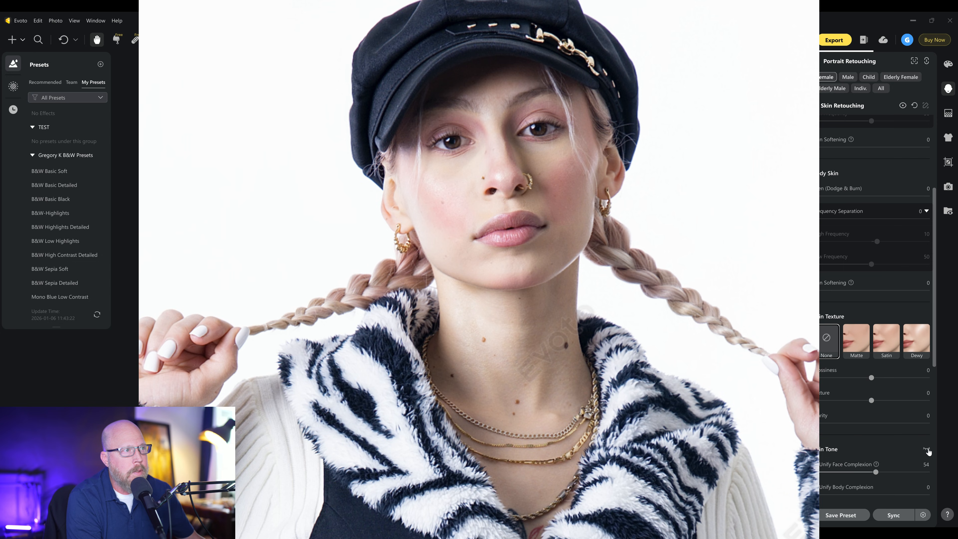
left_click(928, 451)
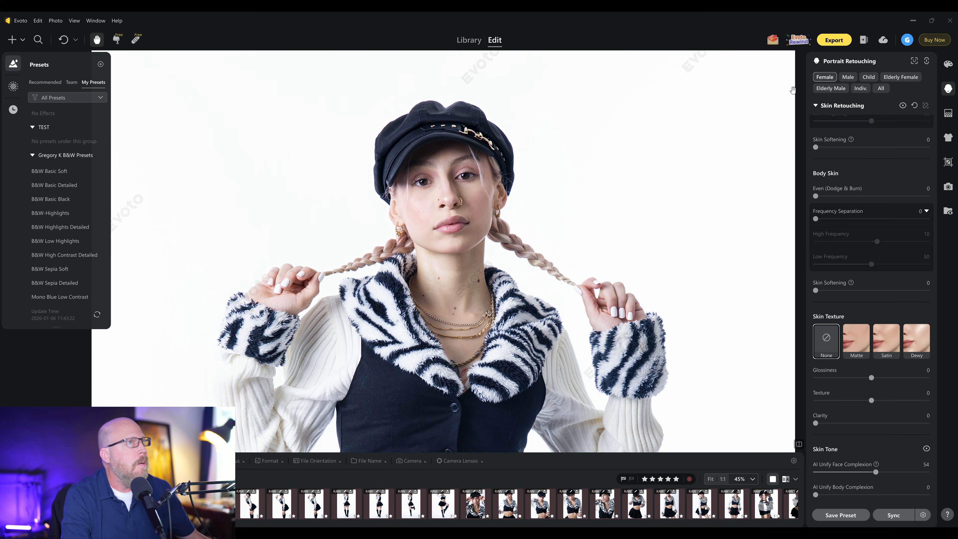
Return to the Library, search the projects by the model's first name and open her Studio project
left_click(469, 40)
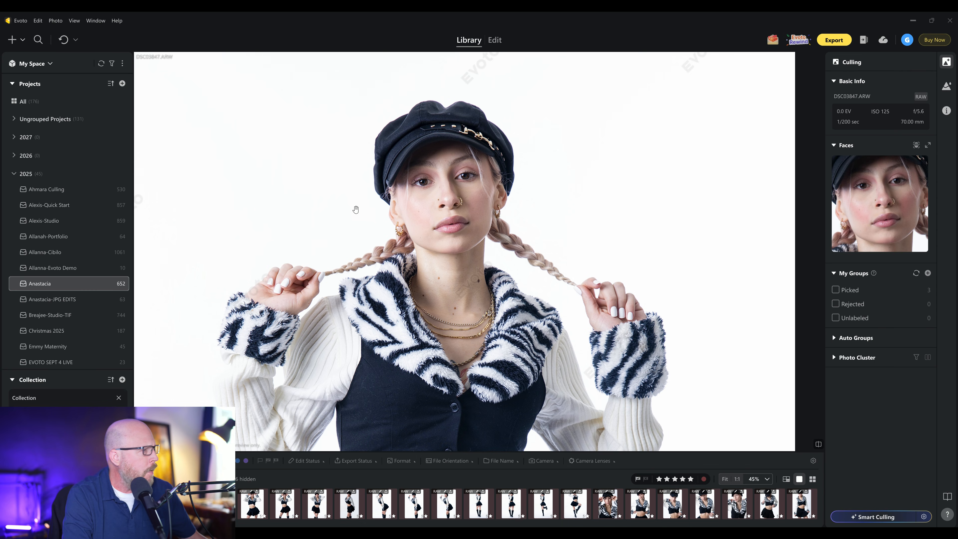
key("ctrl+f")
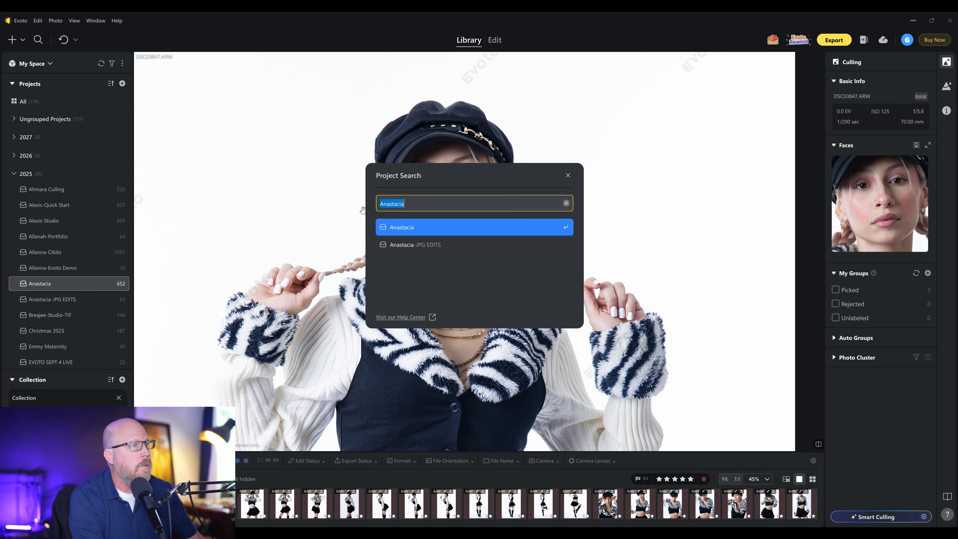
type("mercy")
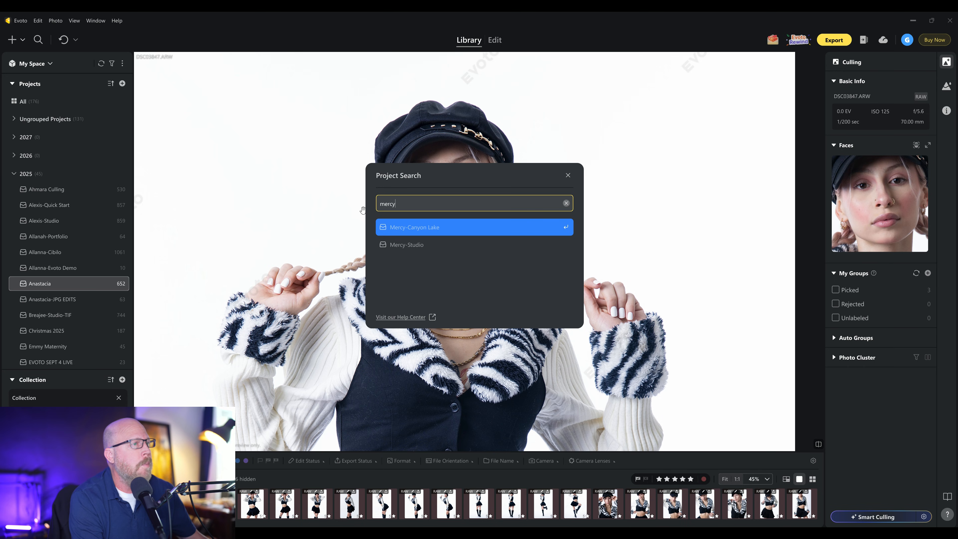
left_click(402, 245)
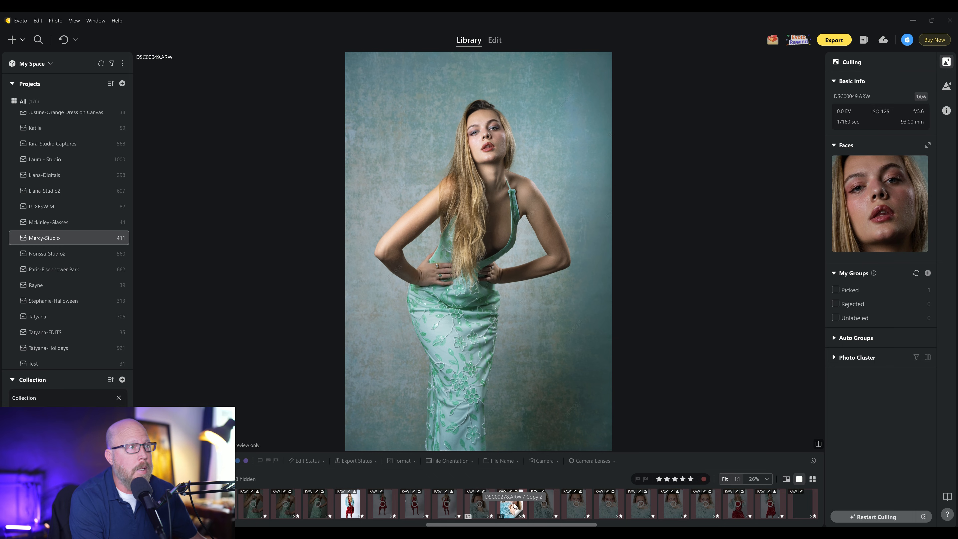
Select the photo DSC00278.ARW / Copy 2 and compare its edited version with the original
left_click(515, 504)
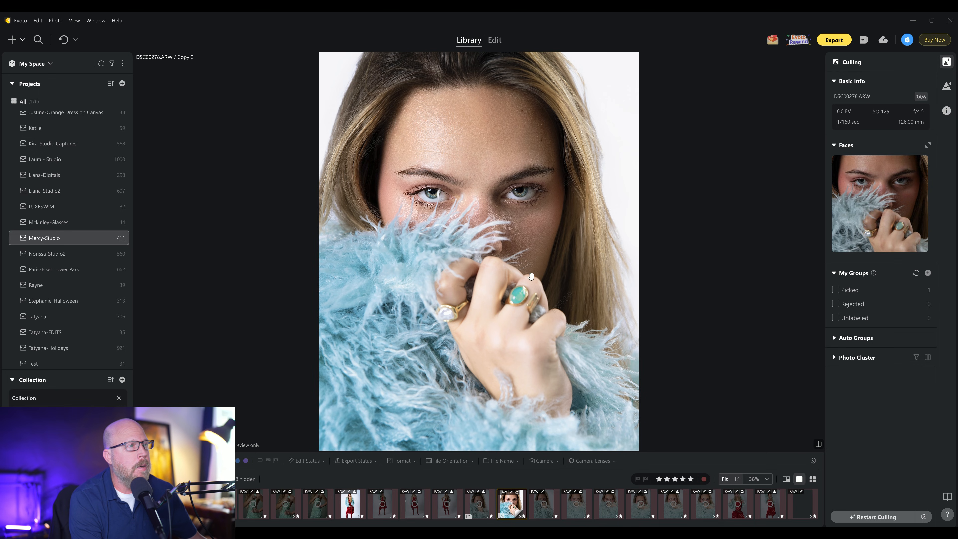
key("backslash")
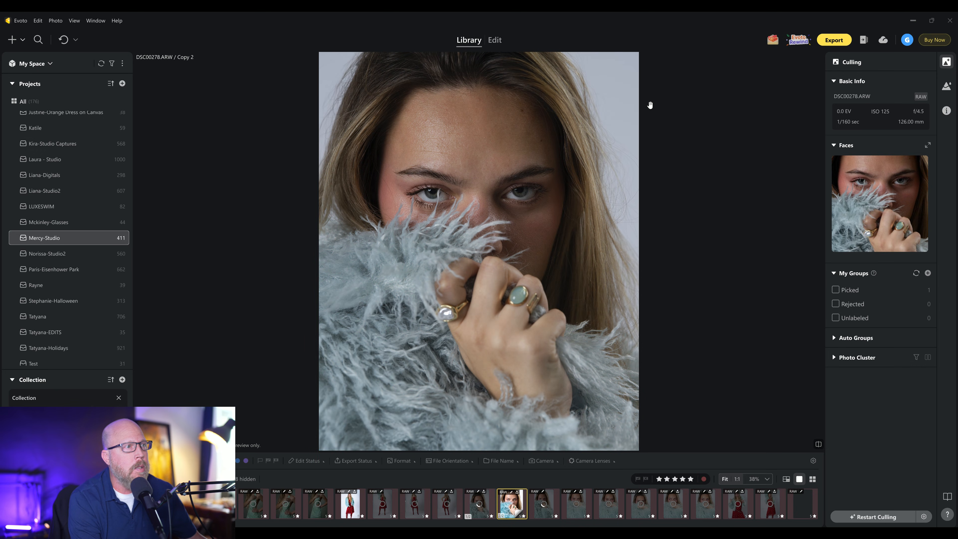
key("backslash")
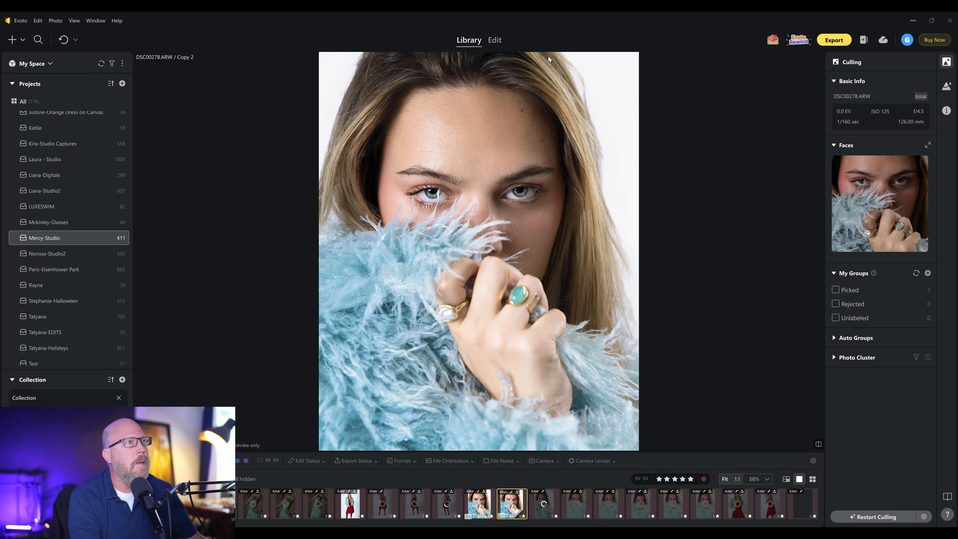
Open the photo for editing, search the features for "makeup" and expand the female Makeup section
left_click(495, 40)
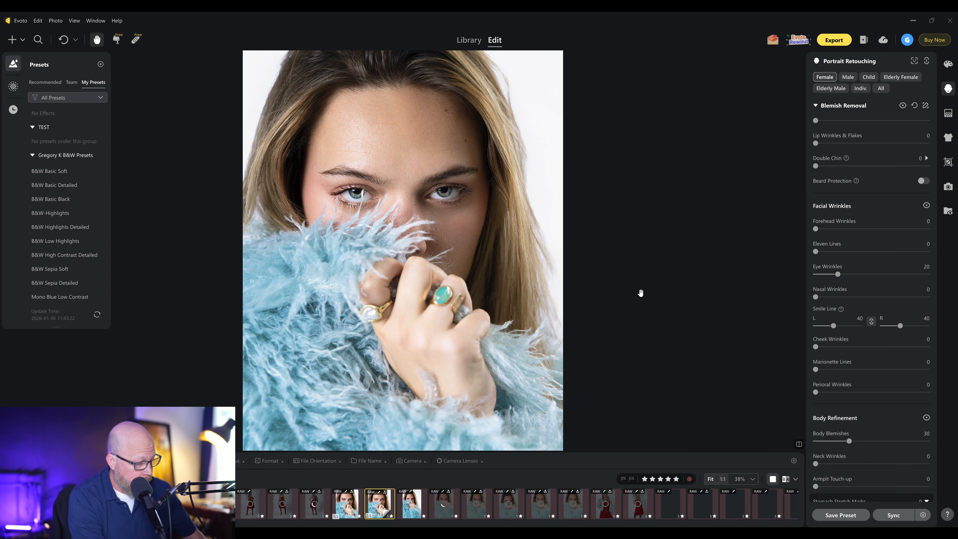
key("ctrl+f")
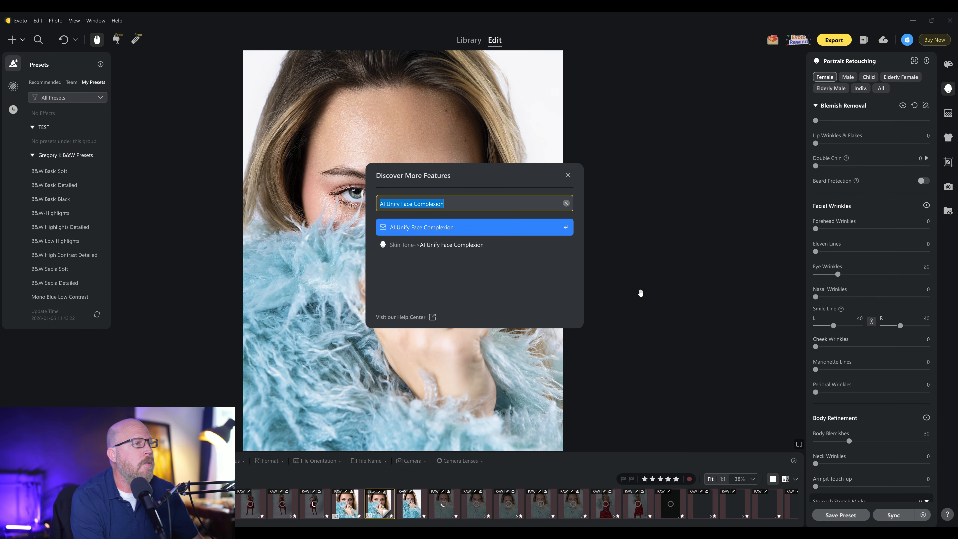
type("makeup")
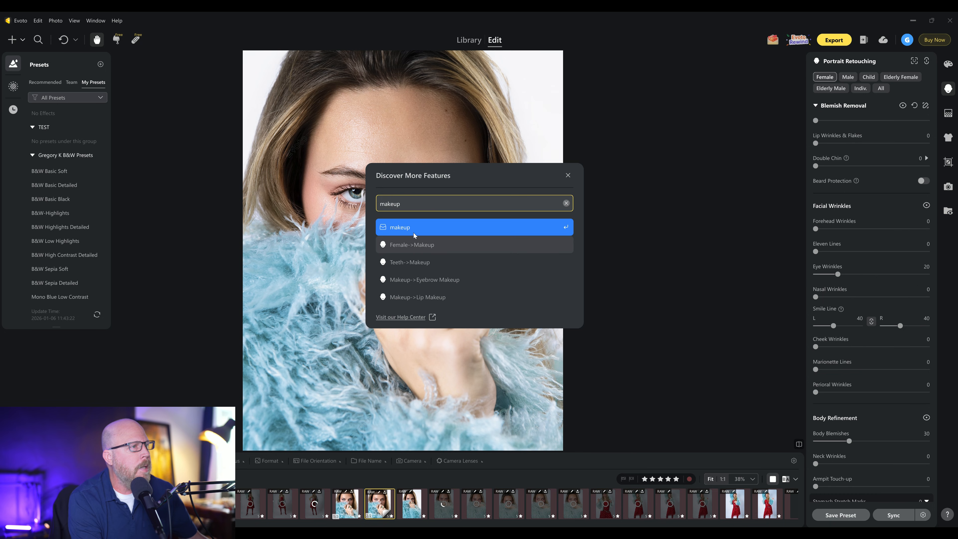
left_click(437, 244)
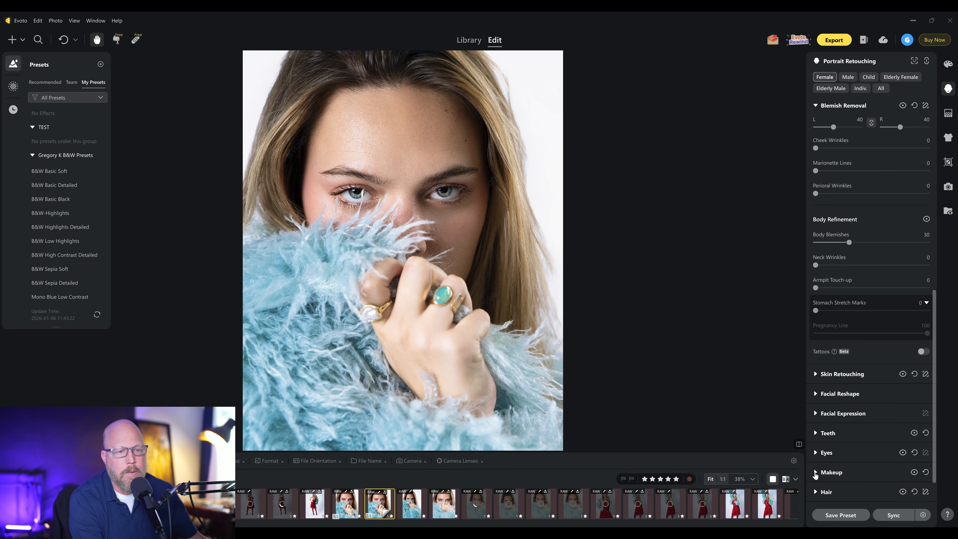
left_click(815, 472)
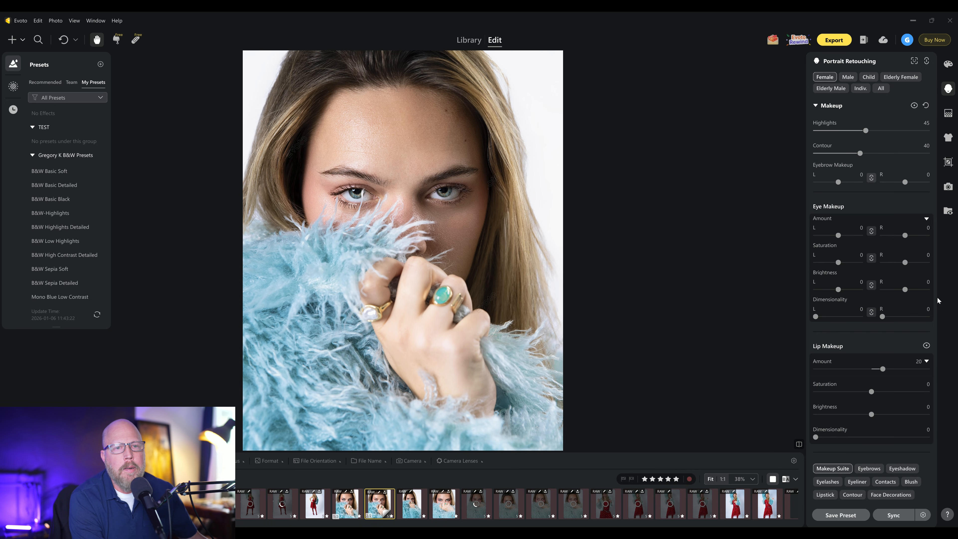
Apply eyeshadow style 14 from the Makeup section and set its amount to 100
left_click_drag(935, 310, 938, 396)
scroll(913, 381, "down", 1)
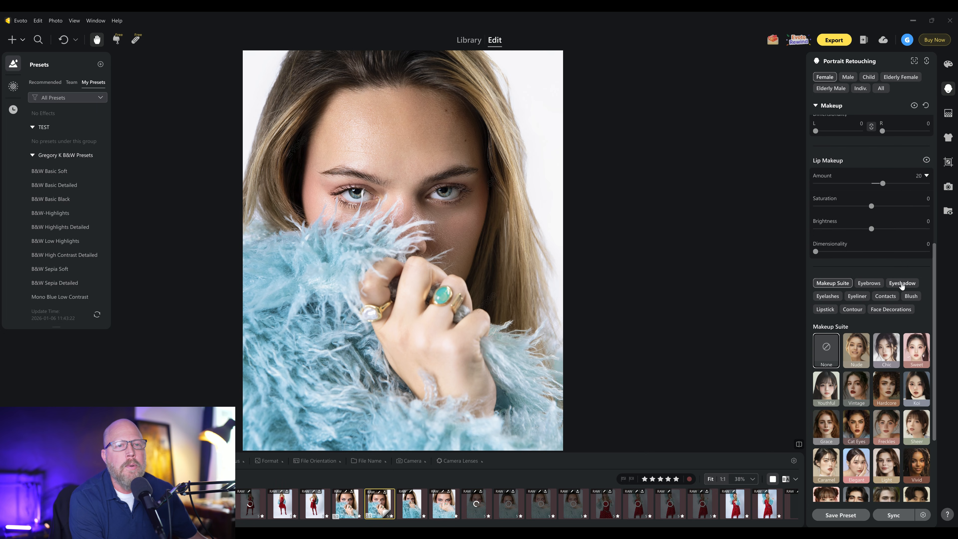
left_click(901, 283)
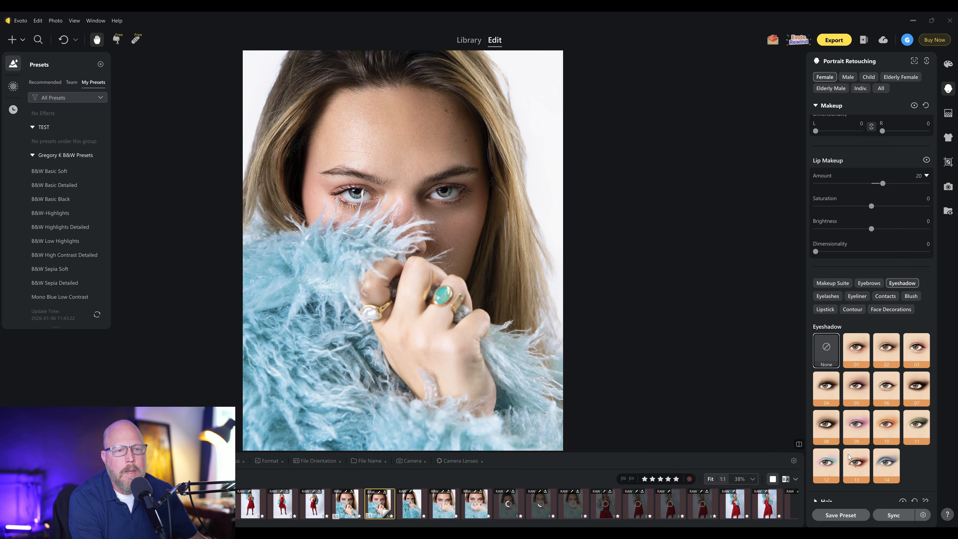
left_click(881, 464)
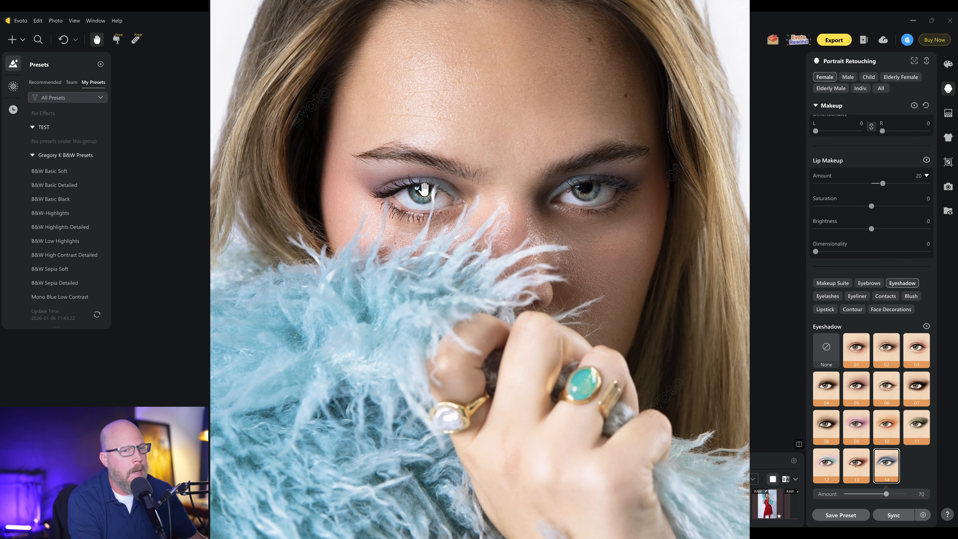
left_click(896, 494)
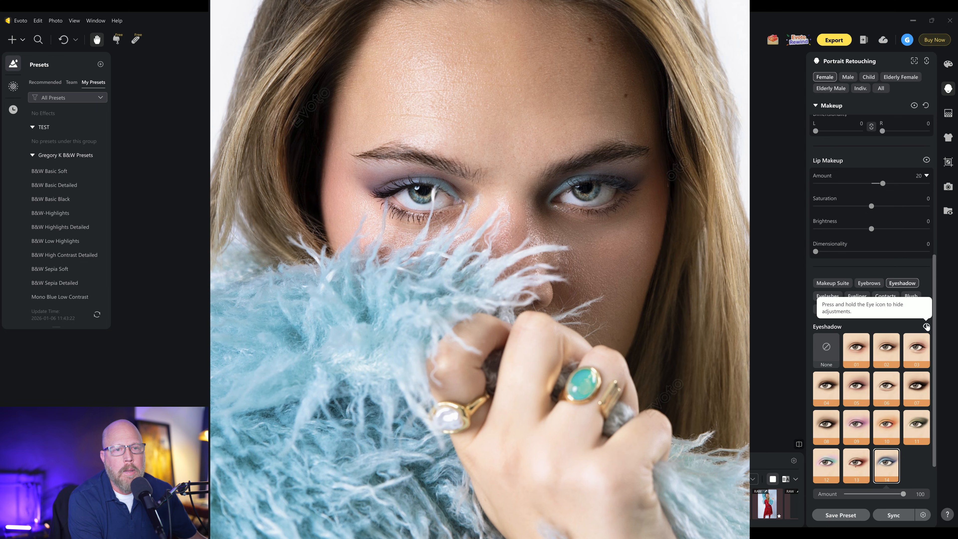
Compare the face with the eyeshadow hidden, try eyeshadow style 12 and return to style 14
left_click(925, 326)
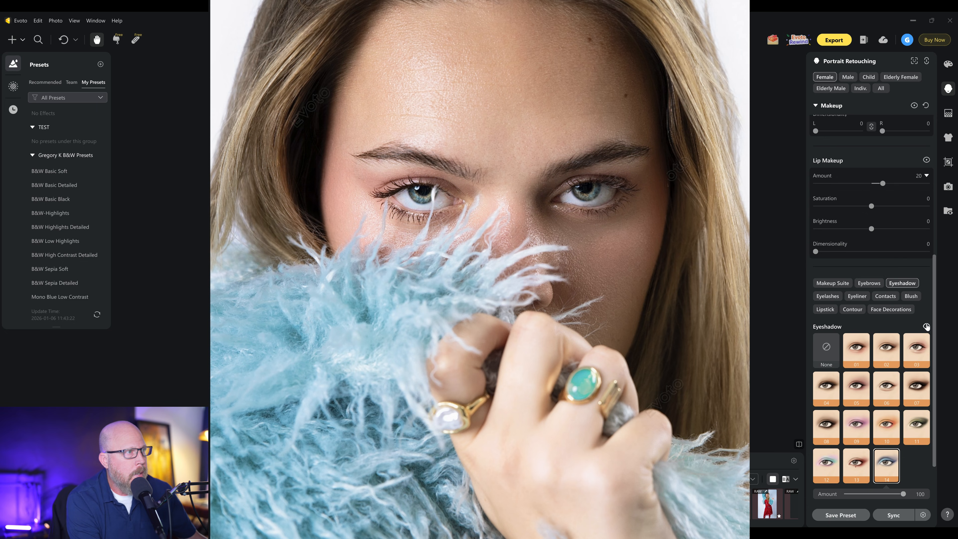
left_click(925, 326)
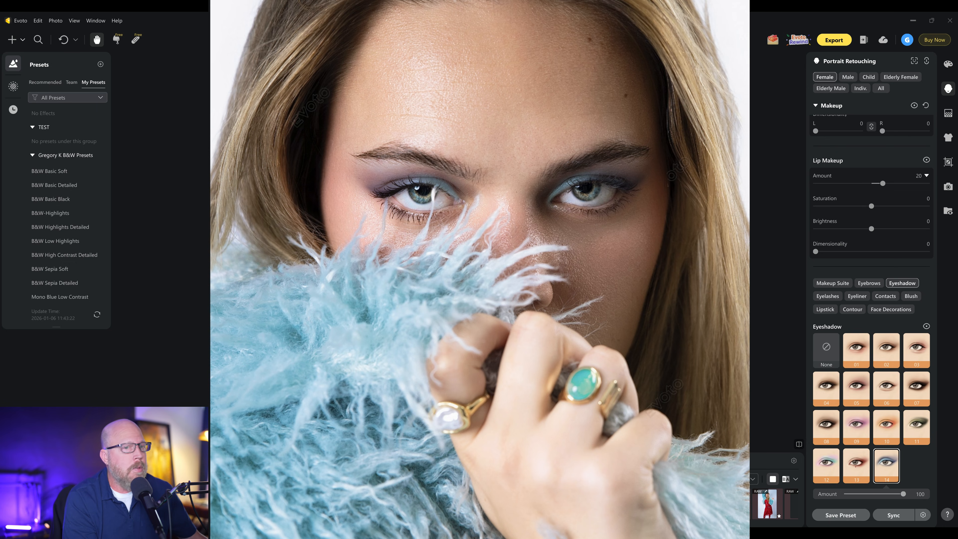
left_click(828, 465)
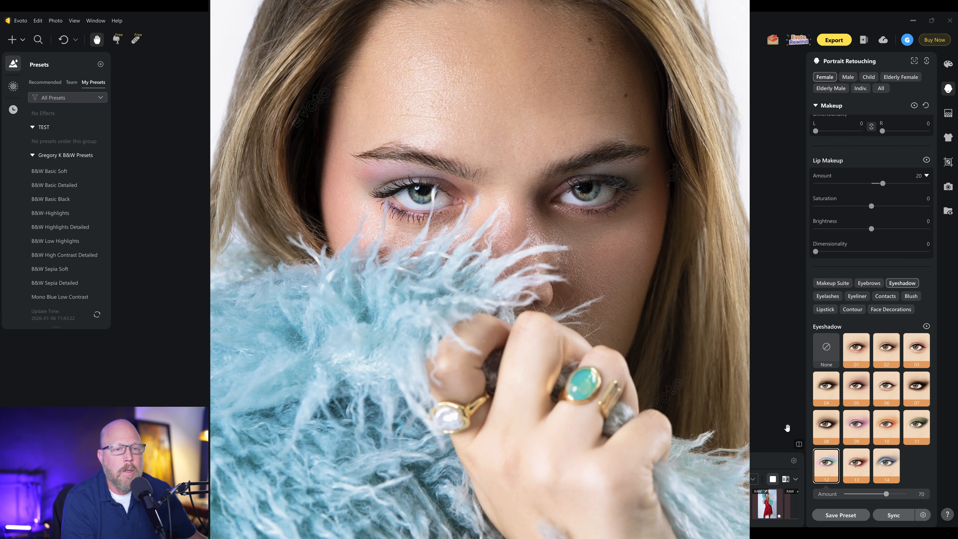
left_click(890, 465)
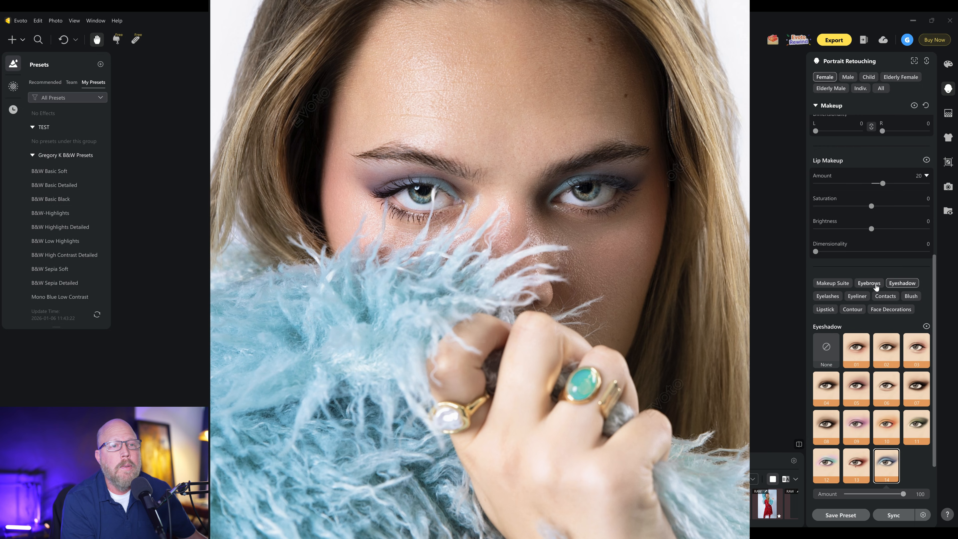
Apply eyeliner style 08 and compare the edited portrait with the original
left_click(855, 297)
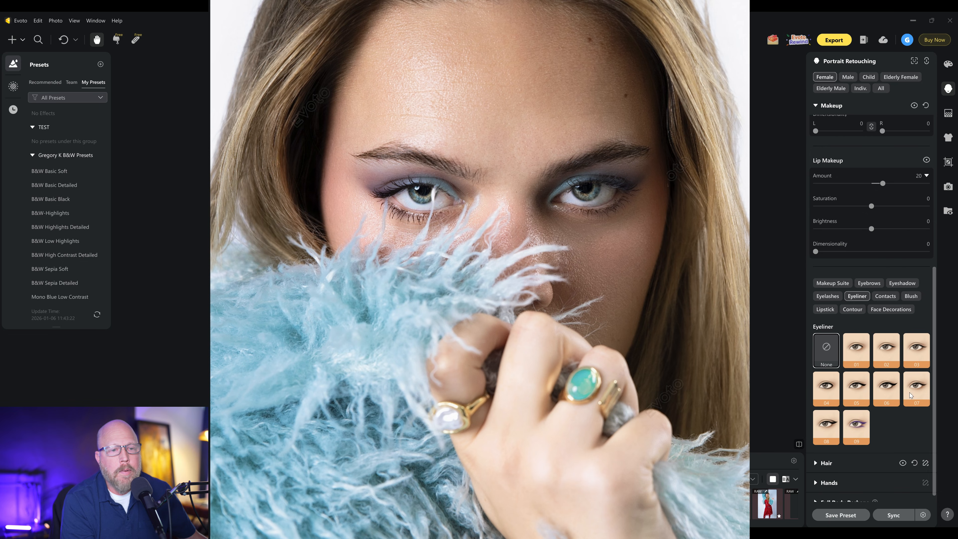
left_click(828, 424)
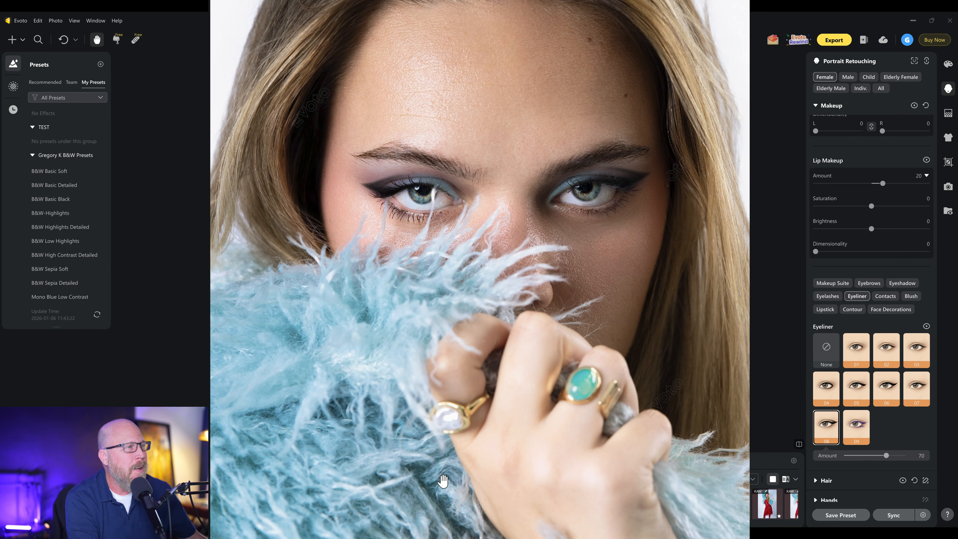
key("backslash")
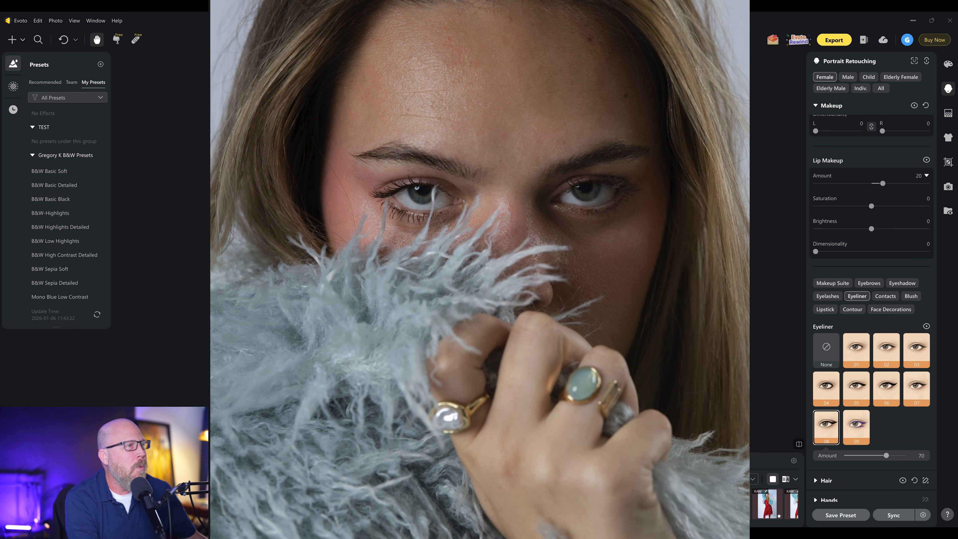
key("backslash")
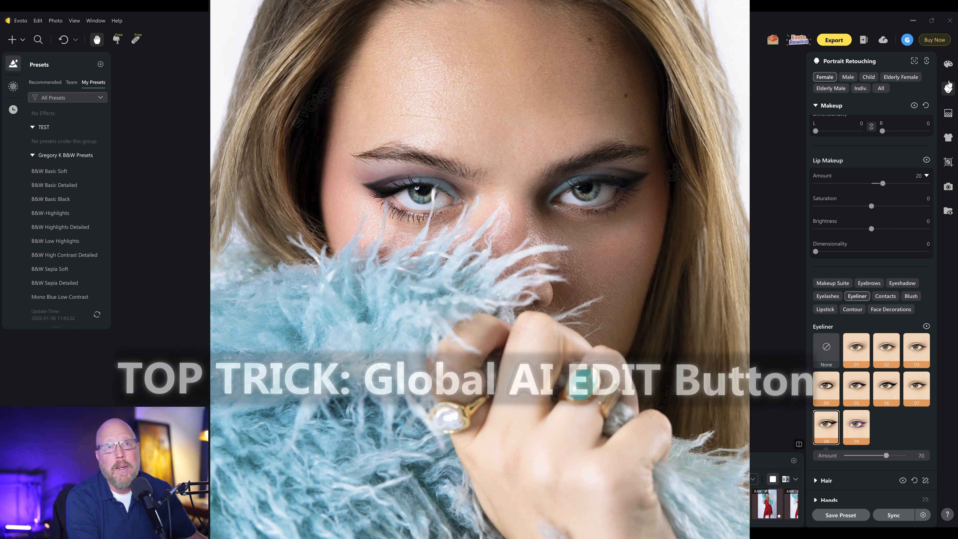
Open the color adjustments, toggle Real-Time Color Adjustments to compare, leave it off and compare with the original
left_click(948, 64)
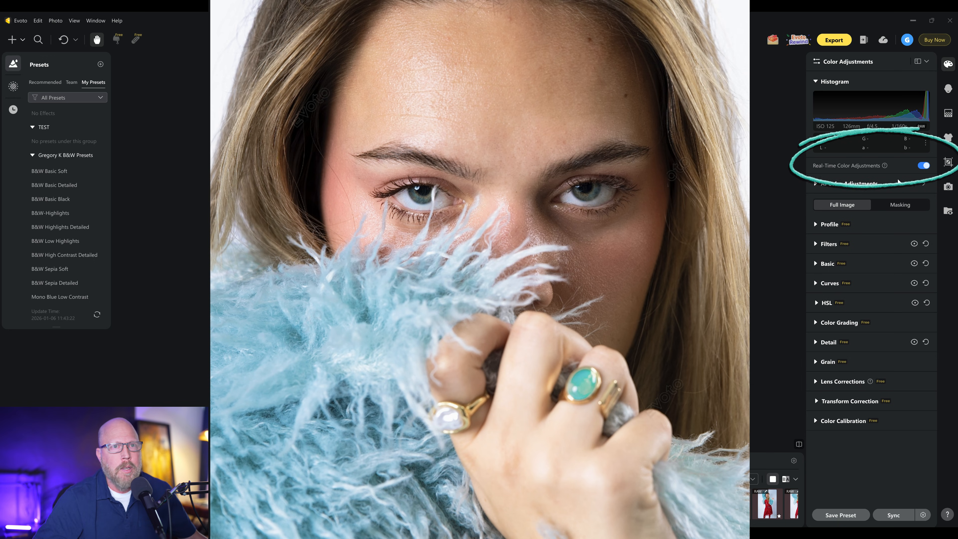
left_click(922, 166)
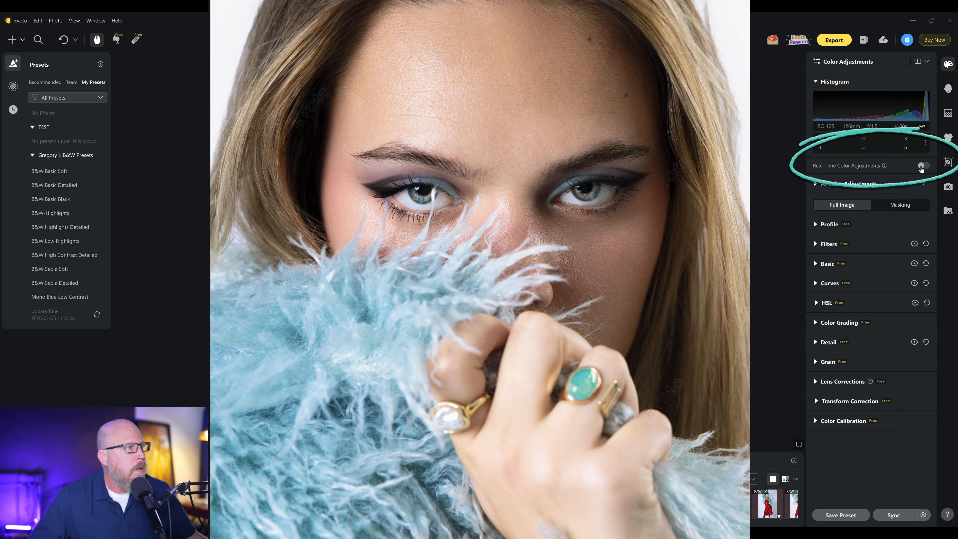
left_click(923, 166)
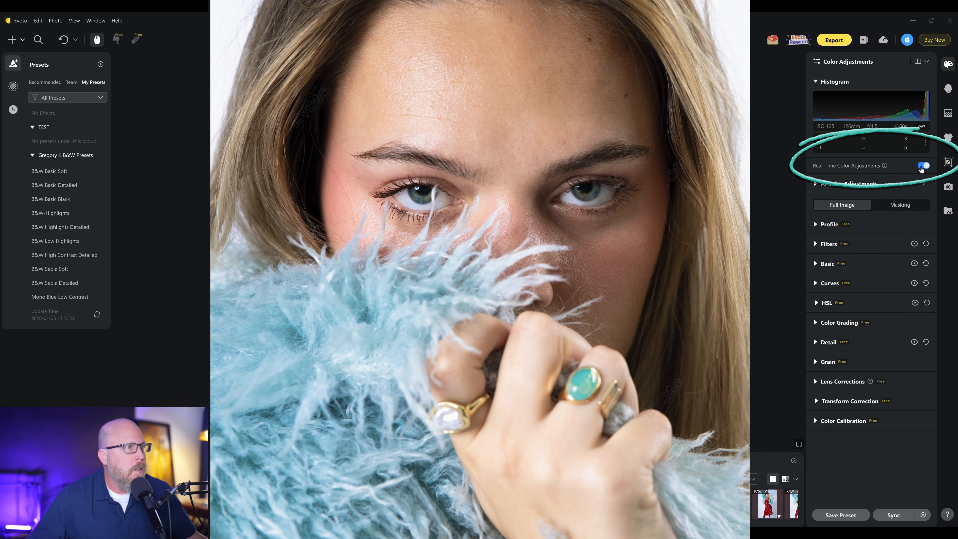
left_click(923, 166)
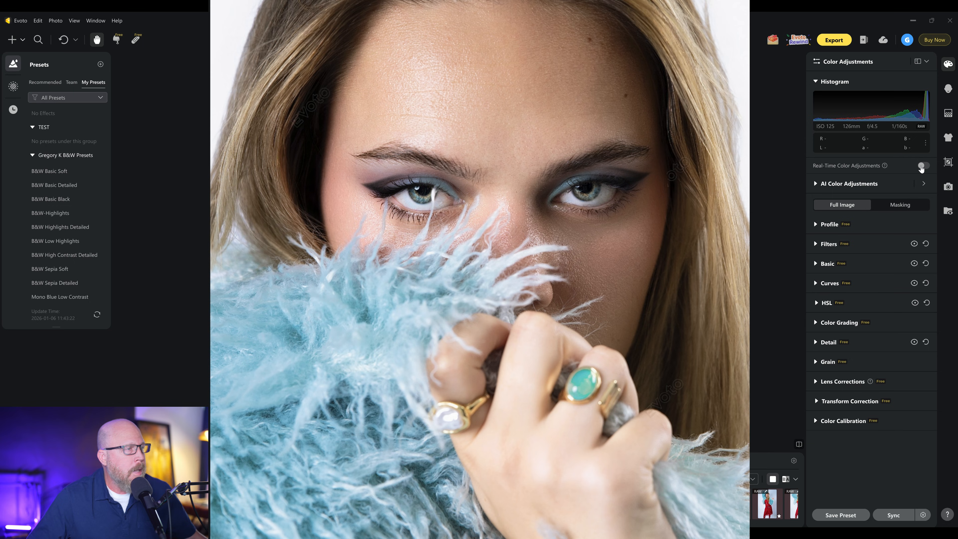
left_click(921, 167)
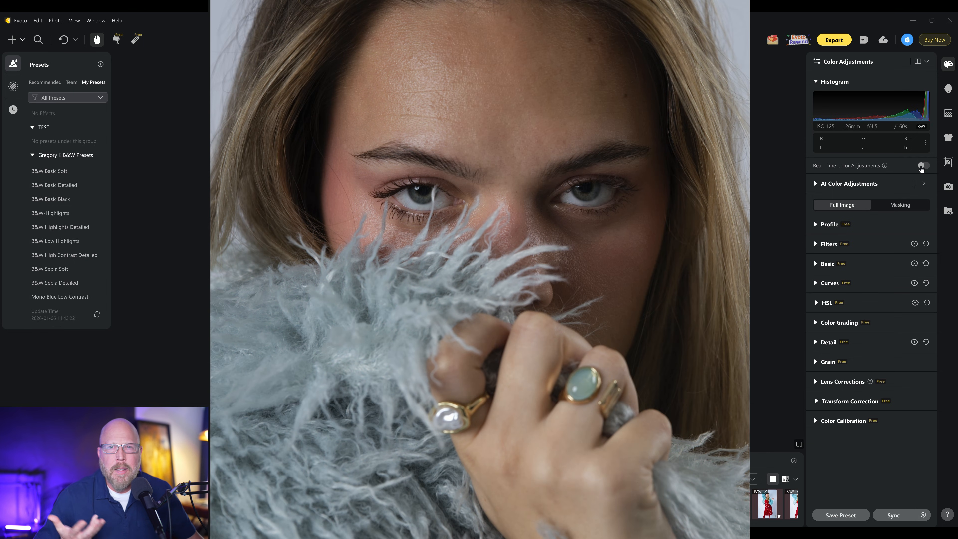
key("backslash")
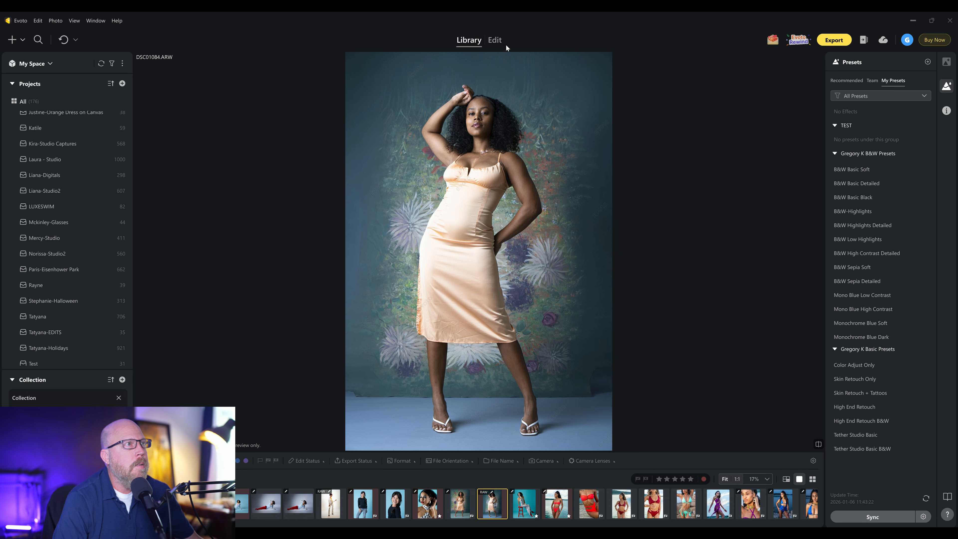
Open the photo DSC01084.ARW for editing and toggle the backdrop's Distractions Removal off and back on
left_click(494, 40)
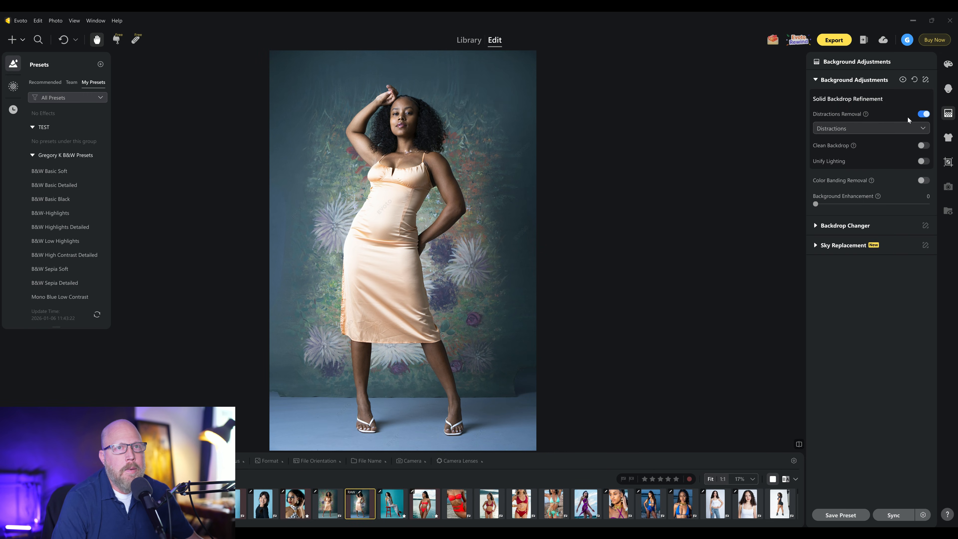
left_click(923, 114)
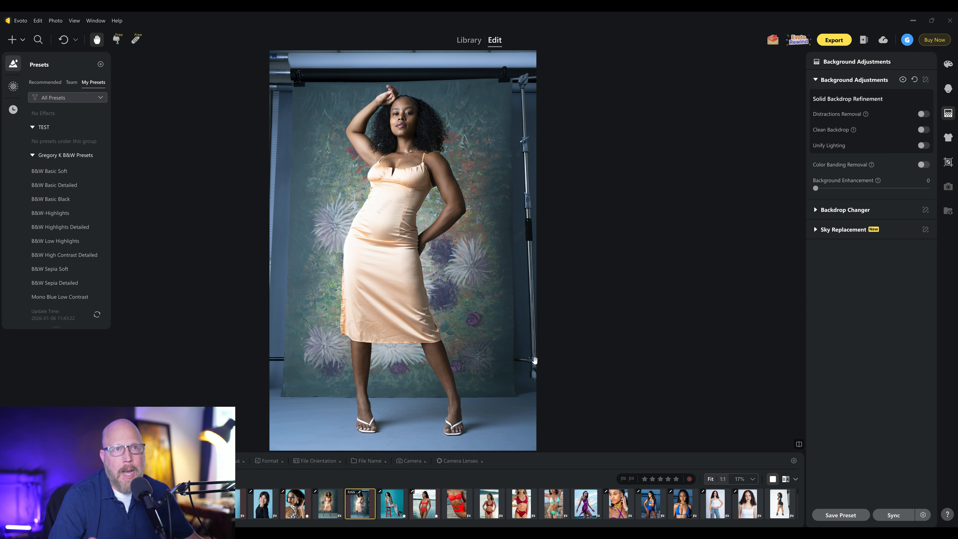
left_click(923, 115)
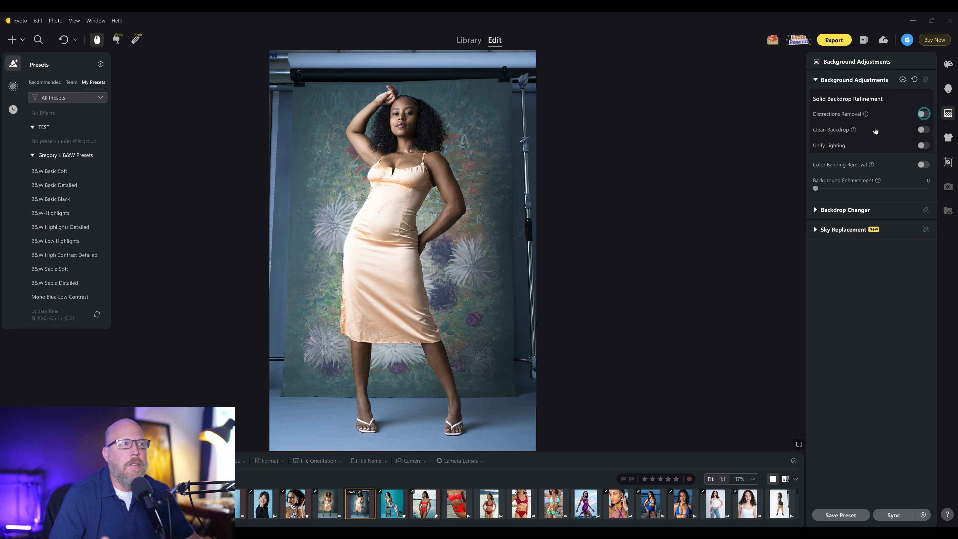
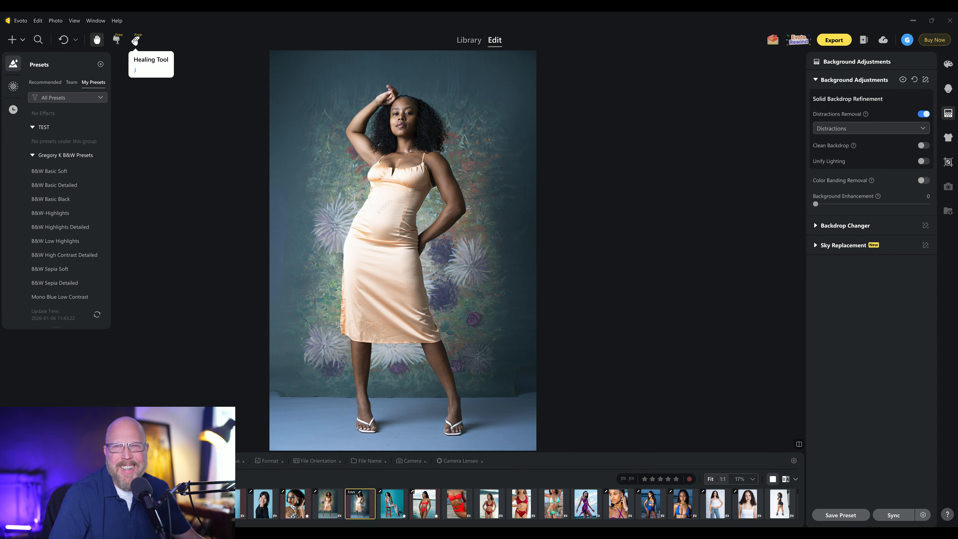
Use the Clone Stamp at size 40.5 to cover the leftover artifact where the backdrop's right edge meets the floor
left_click(135, 39)
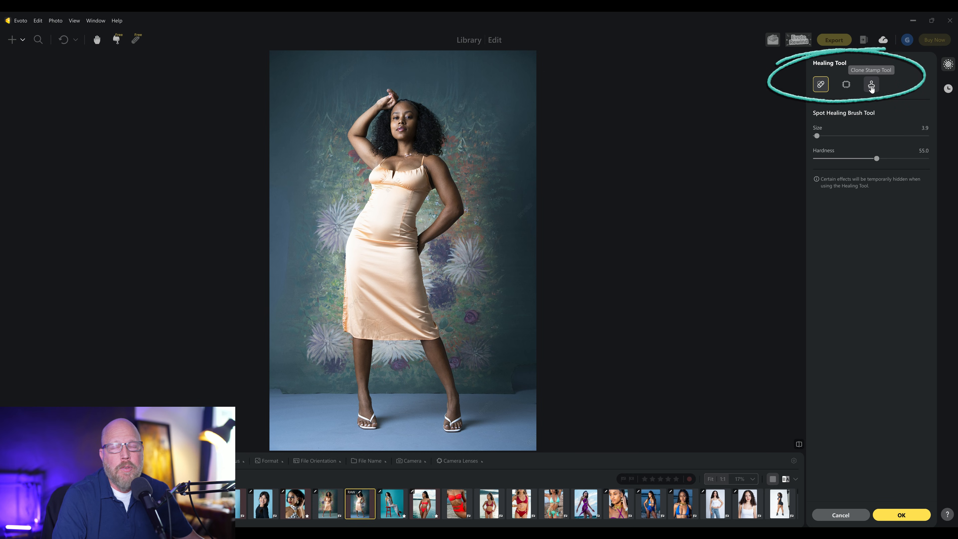
left_click(871, 86)
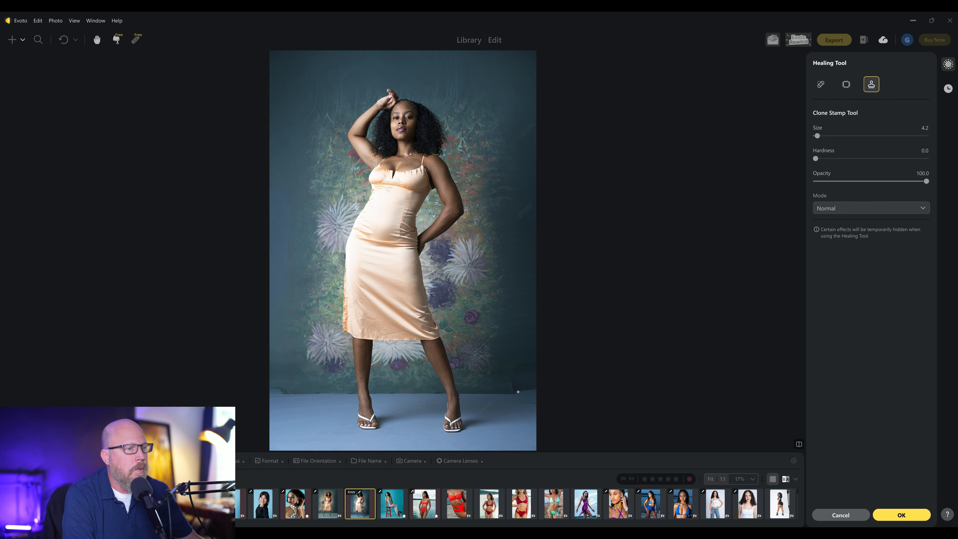
key("]")
key("]")
key("]")
key("]")
key("]")
key("]")
key("]")
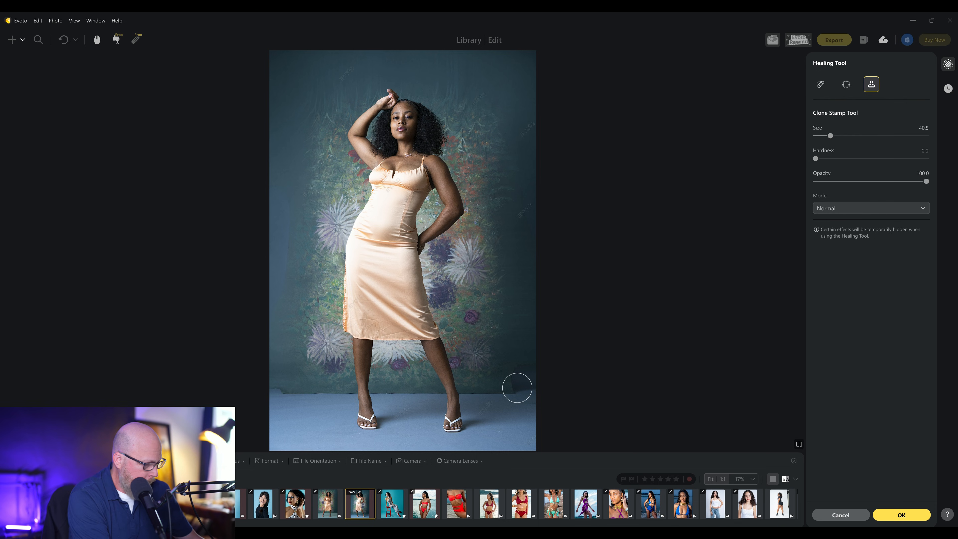
left_click(491, 393, "alt")
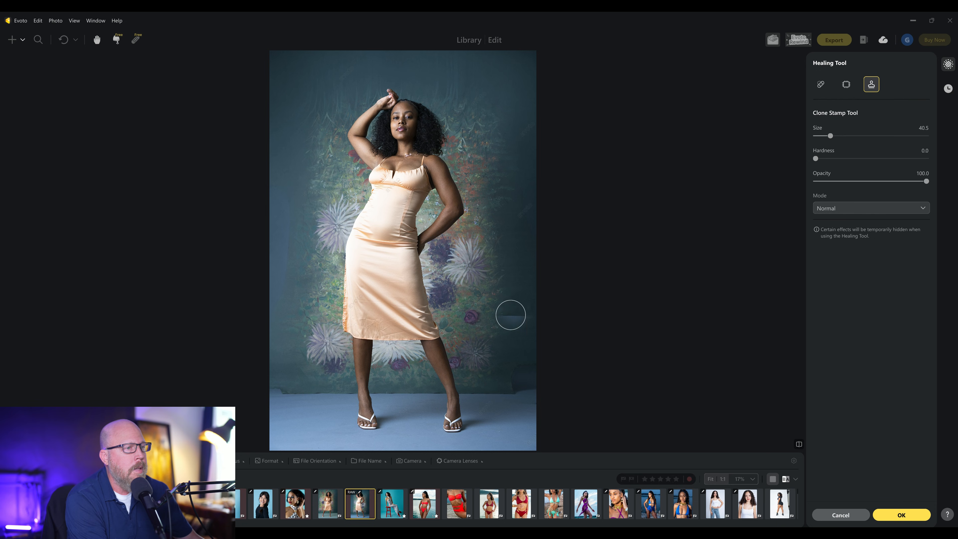
mouse_move(489, 393)
left_mouse_down()
mouse_move(516, 430)
mouse_move(496, 413)
mouse_move(503, 430)
mouse_move(490, 400)
mouse_move(523, 395)
left_mouse_up()
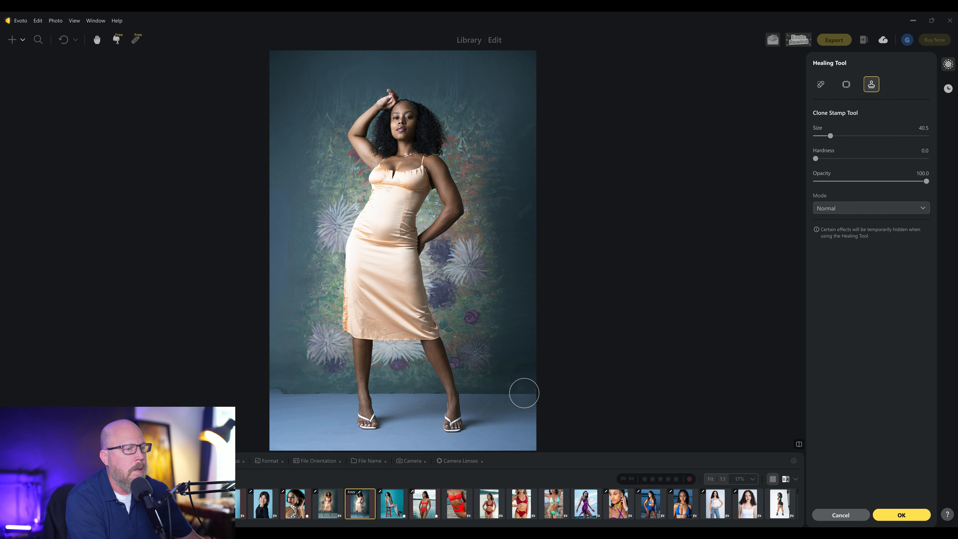
left_click_drag(524, 392, 527, 375)
left_click(528, 374, "alt")
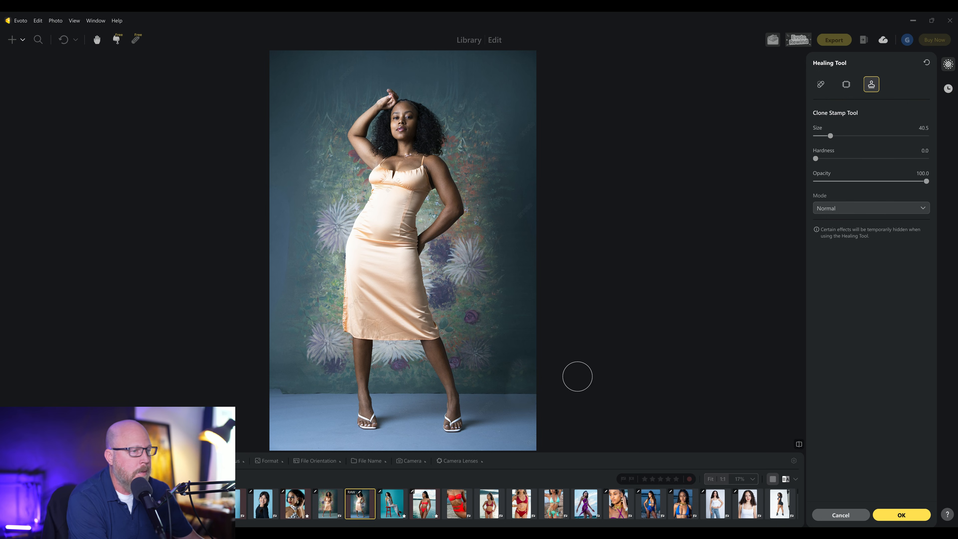
Reduce the Clone Stamp size to 20.5 and sample clean backdrop near the photo's right edge, above the floor line
key("bracketleft")
key("bracketleft")
key("bracketleft")
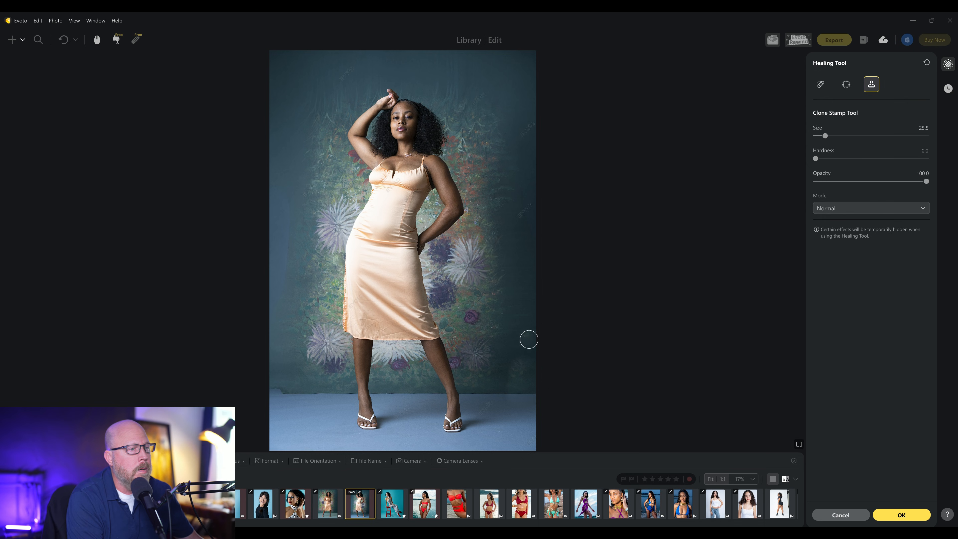
key("bracketleft")
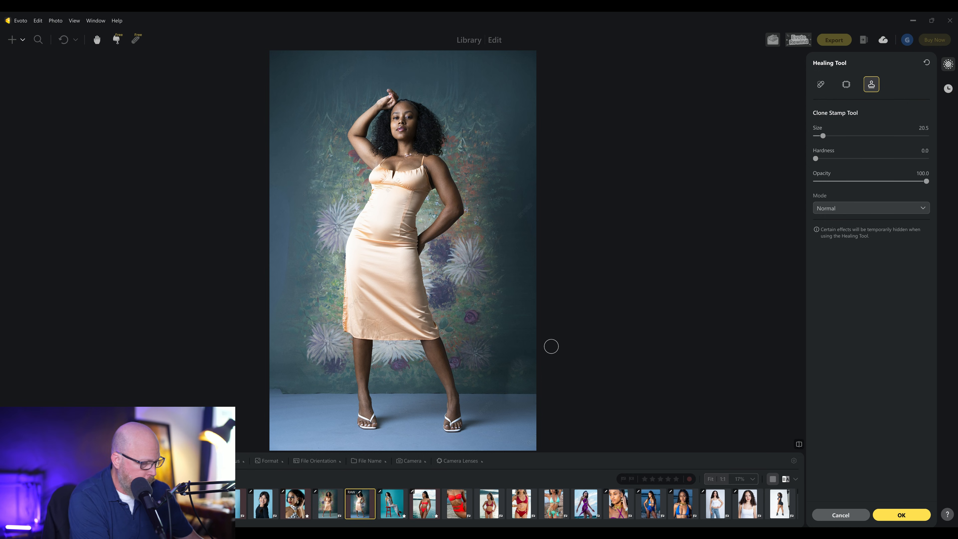
left_click(520, 342, "alt")
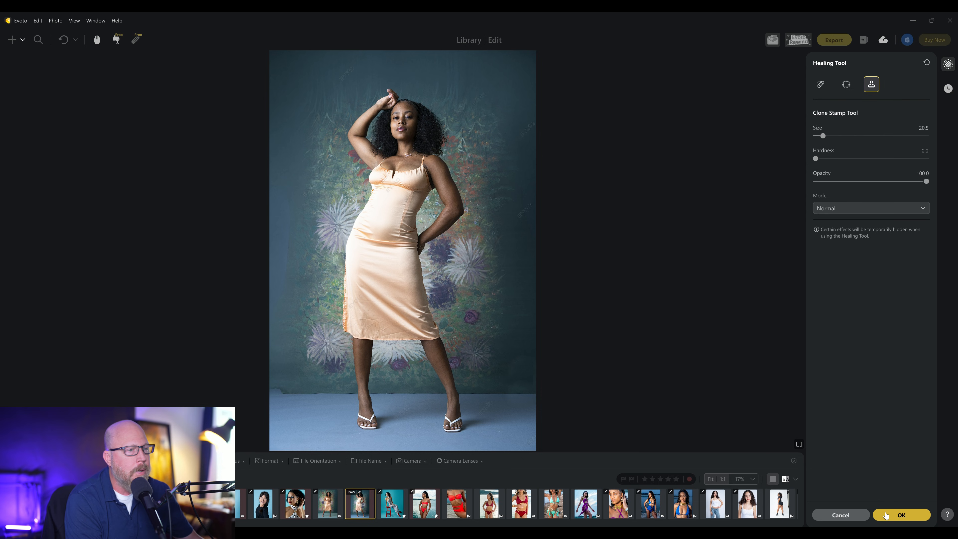
Use the Spot Healing Brush at size 25.6 to clean the floor line at the photo's left edge
left_click(820, 84)
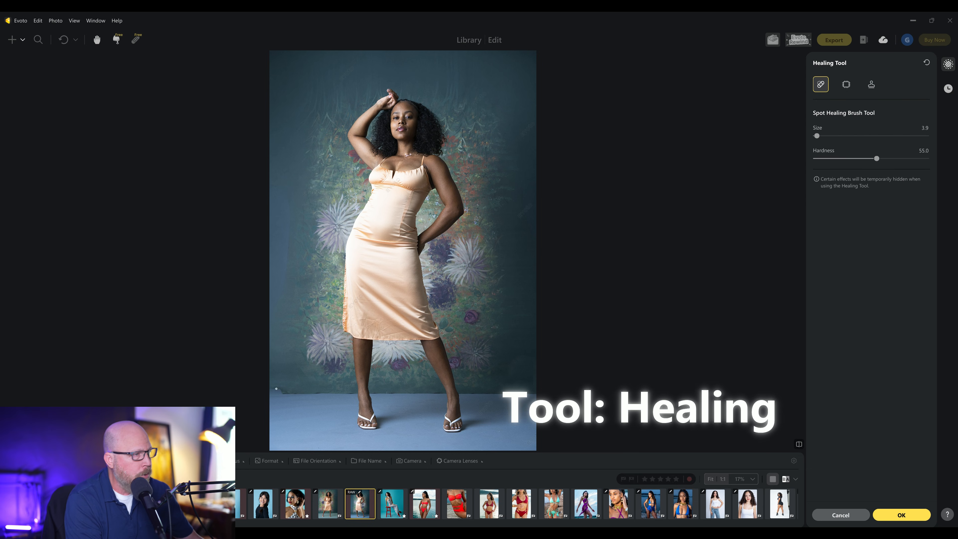
key("bracketright")
key("bracketright")
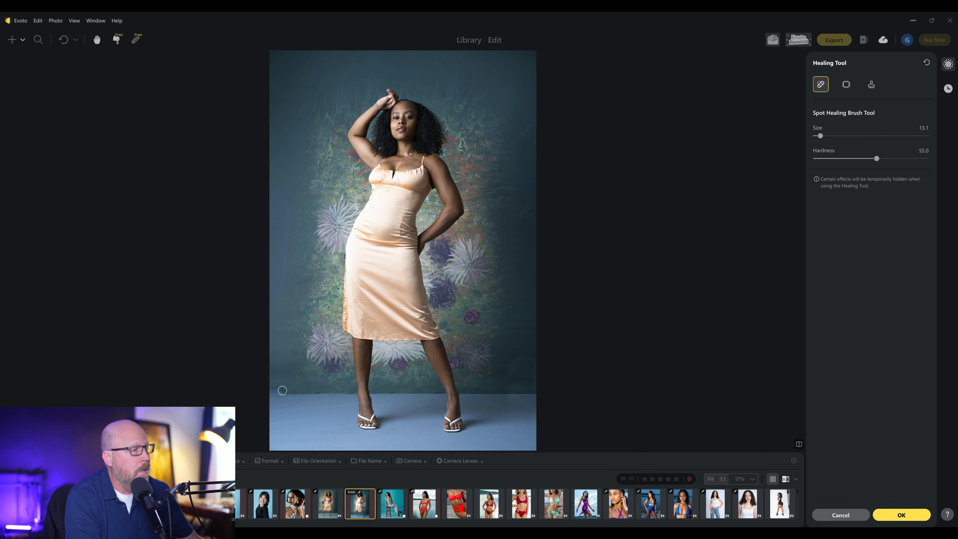
key("bracketright")
key("bracketright")
key("bracketright")
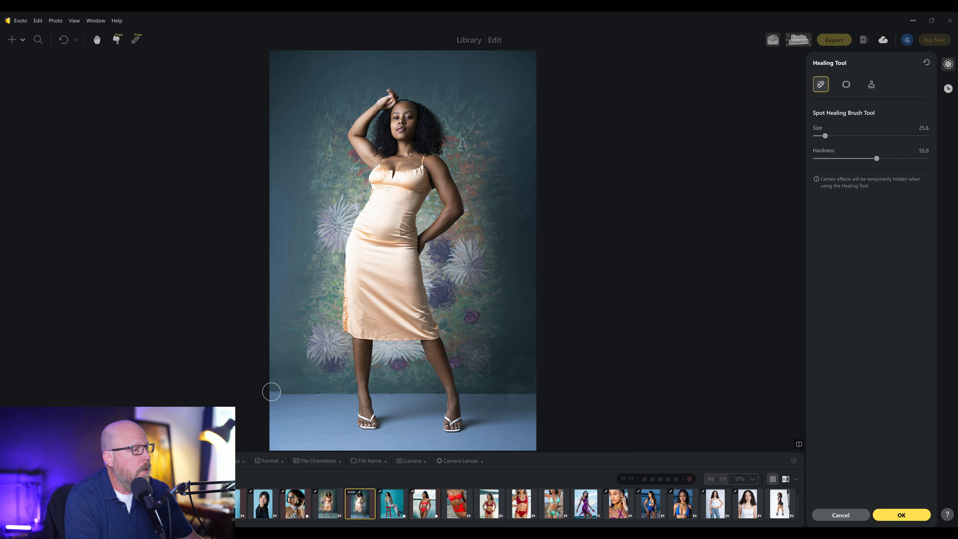
left_click(272, 392)
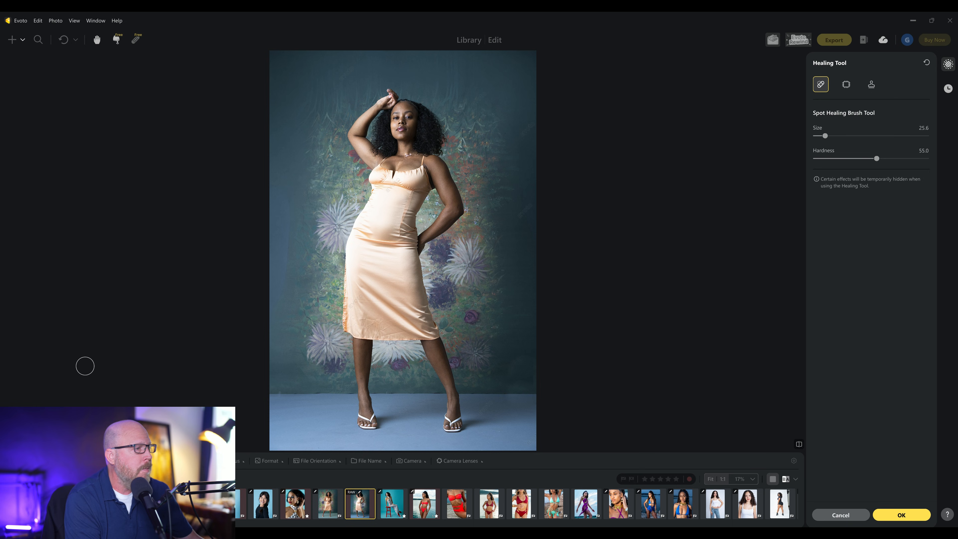
Use the Spot Healing Brush at size 7.6 to remove the small leftover mark on the backdrop's left side just above the floor line, and apply the healing
scroll(268, 388, "up", 5)
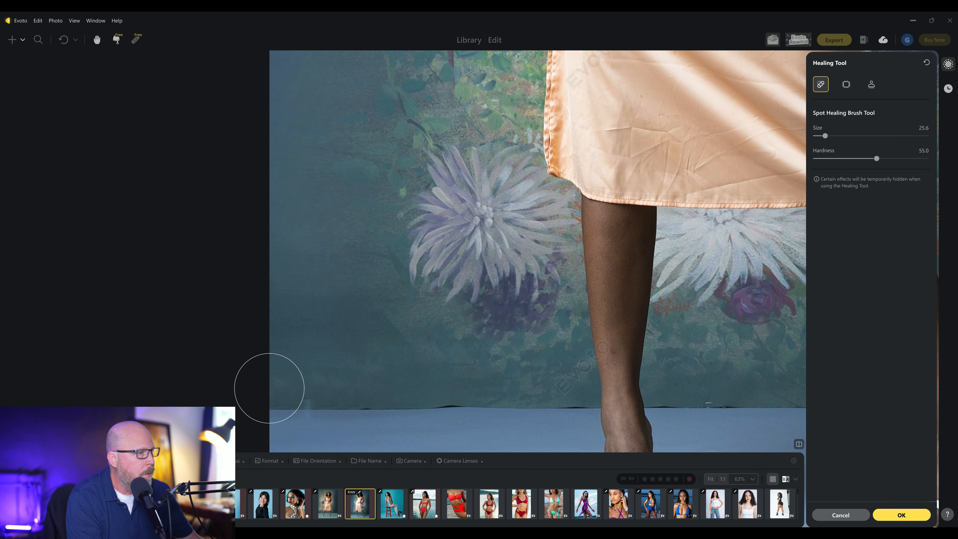
key("bracketleft")
key("bracketleft")
key("bracketleft")
key("bracketleft")
key("bracketleft")
key("bracketleft")
key("bracketleft")
key("bracketleft")
key("bracketleft")
key("bracketleft")
key("bracketleft")
key("bracketleft")
key("bracketleft")
key("bracketleft")
key("bracketleft")
key("bracketleft")
key("bracketleft")
key("bracketleft")
key("bracketleft")
left_click(308, 404)
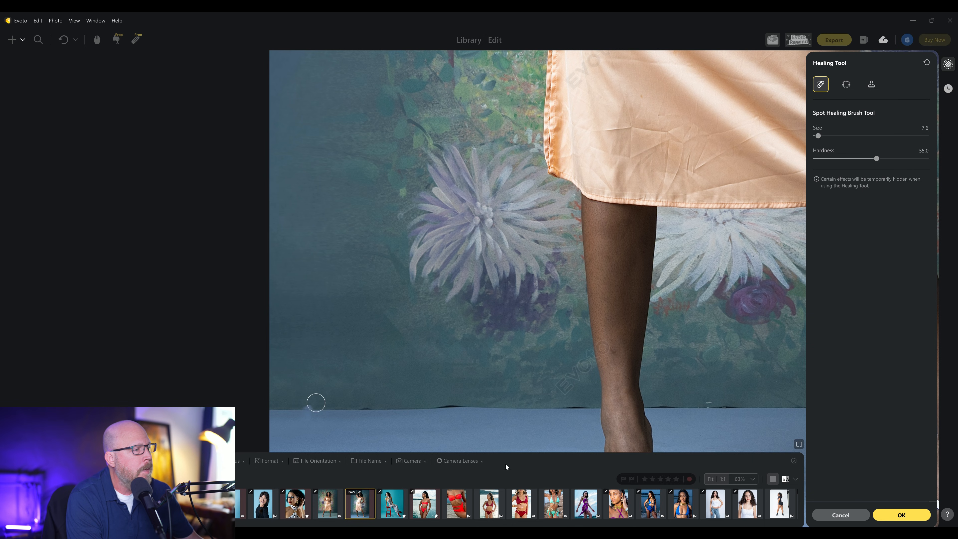
left_click(308, 404)
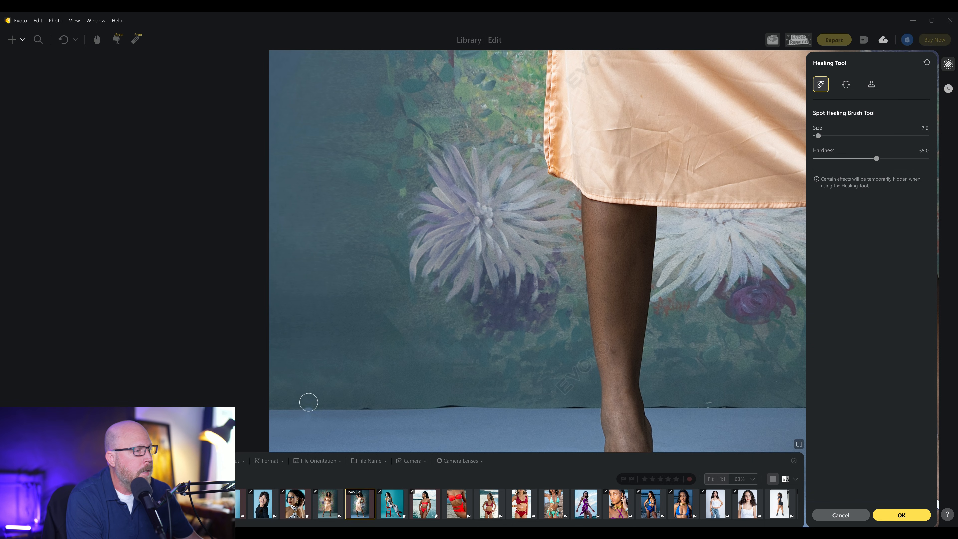
left_click(311, 408)
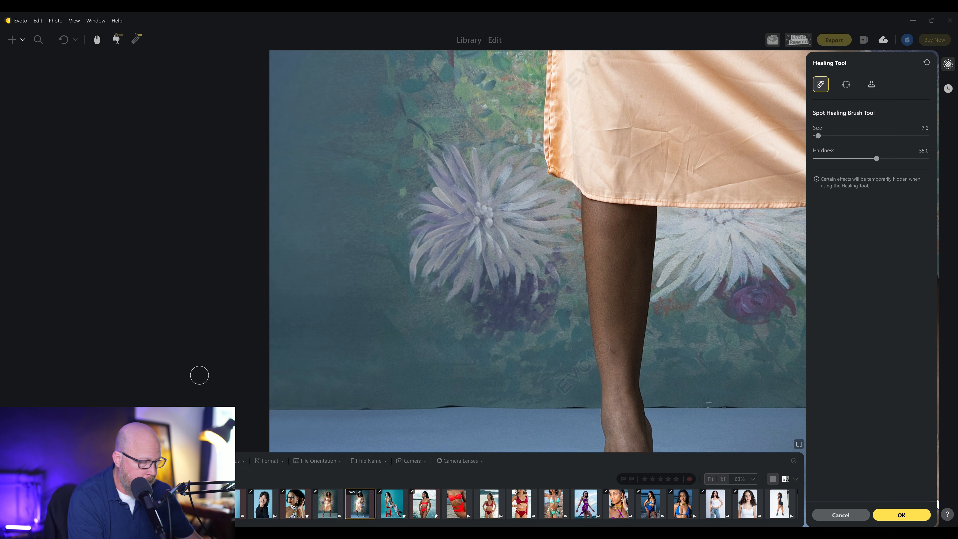
left_click(901, 517)
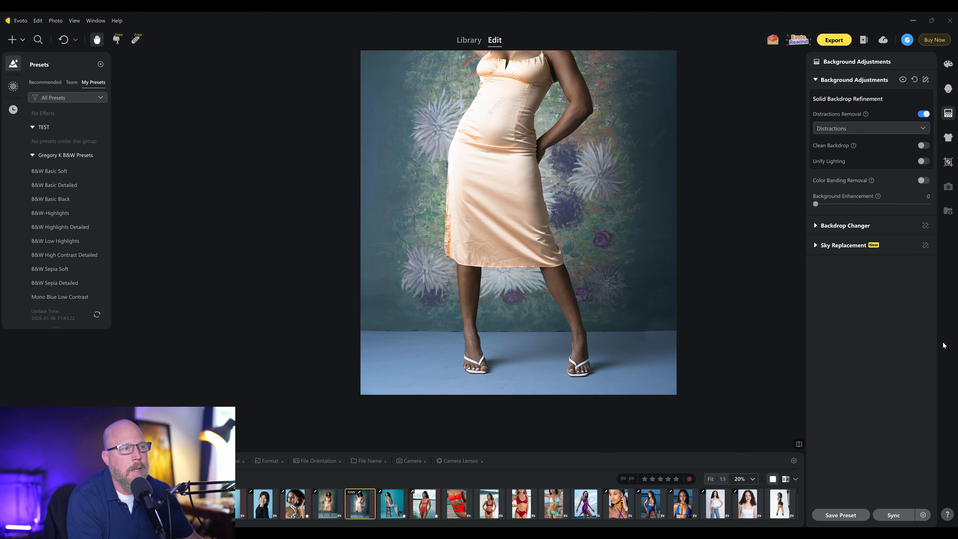
Use Liquify's Forward Warp Tool at size 45 to smooth the fabric notch along the dress's waist beside the bent arm
left_click_drag(573, 203, 472, 289)
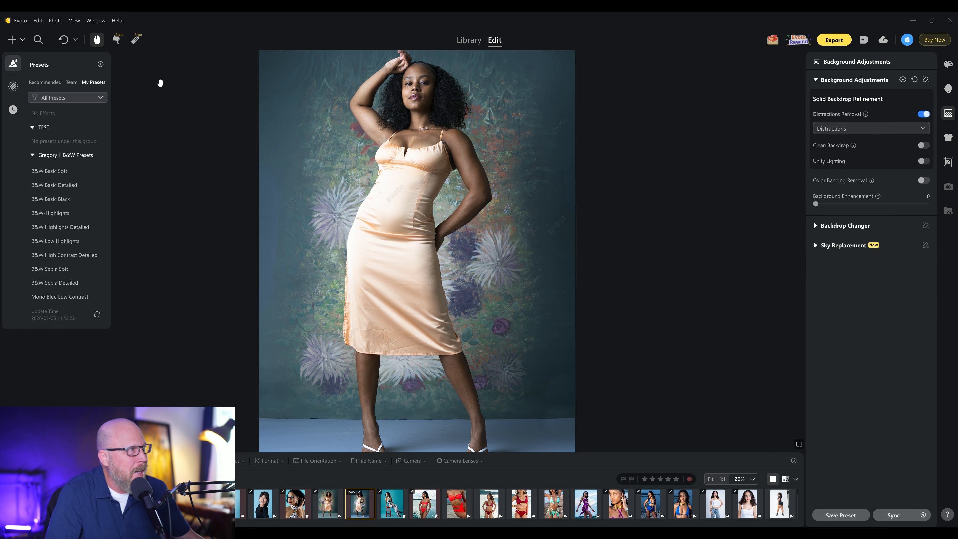
left_click(117, 39)
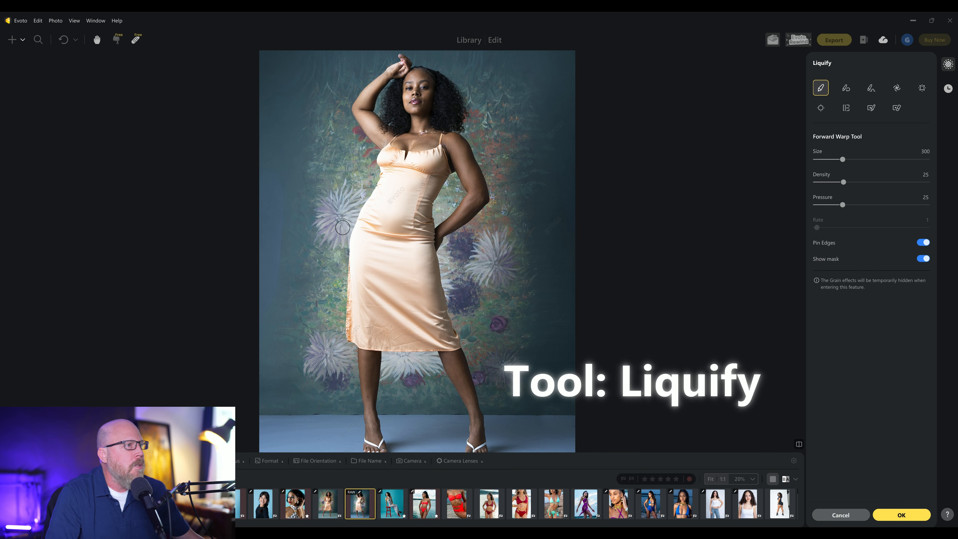
scroll(388, 241, "up", 4)
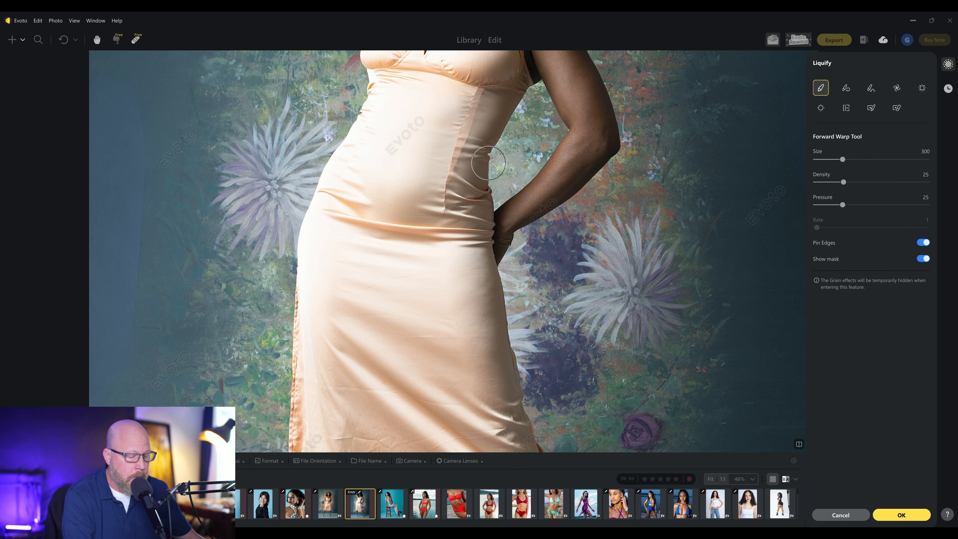
key("[")
key("[")
key("[")
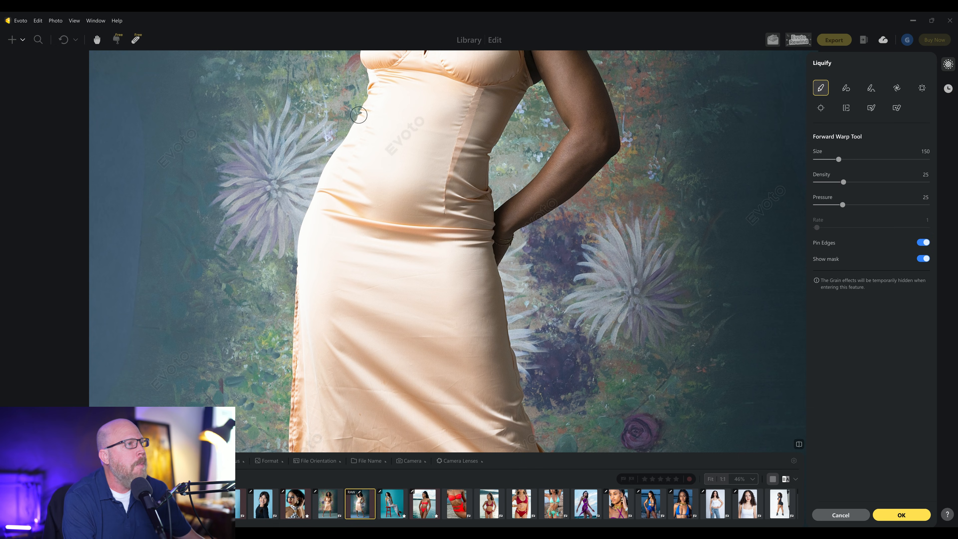
scroll(513, 172, "up", 4)
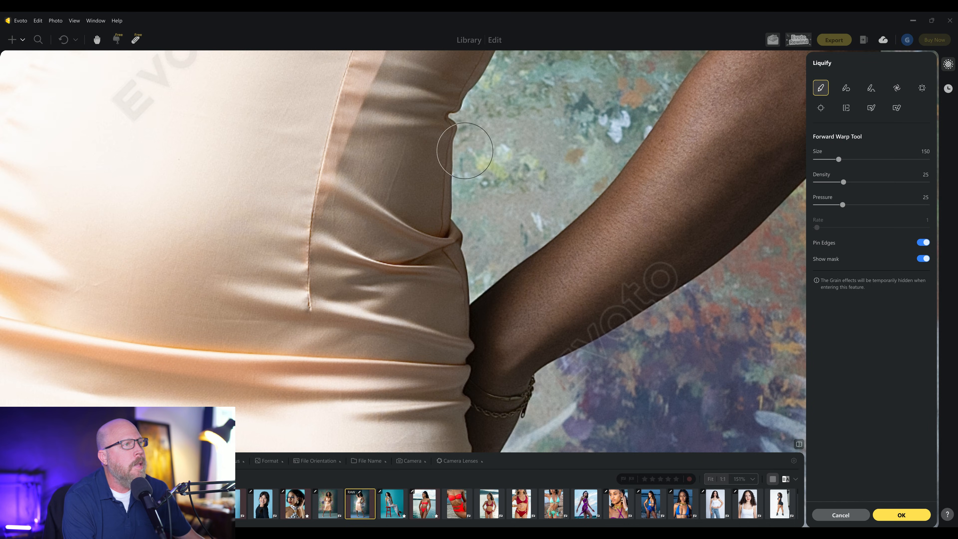
key("bracketleft")
key("bracketleft")
key("bracketleft")
key("bracketleft")
key("bracketleft")
key("bracketleft")
key("bracketleft")
key("bracketleft")
key("bracketleft")
key("bracketleft")
key("bracketleft")
key("bracketleft")
mouse_move(445, 118)
left_mouse_down()
mouse_move(475, 120)
mouse_move(444, 113)
mouse_move(452, 118)
left_mouse_up()
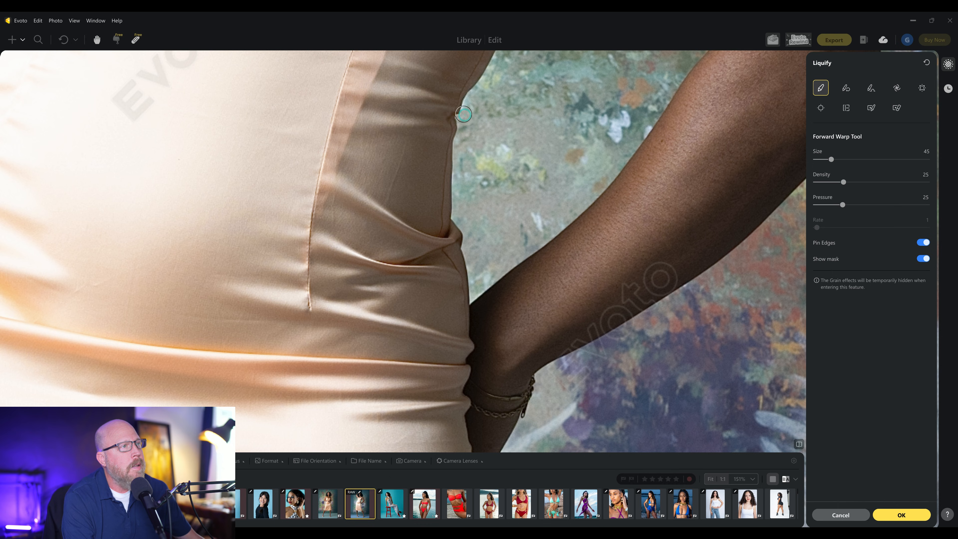
left_click(454, 128)
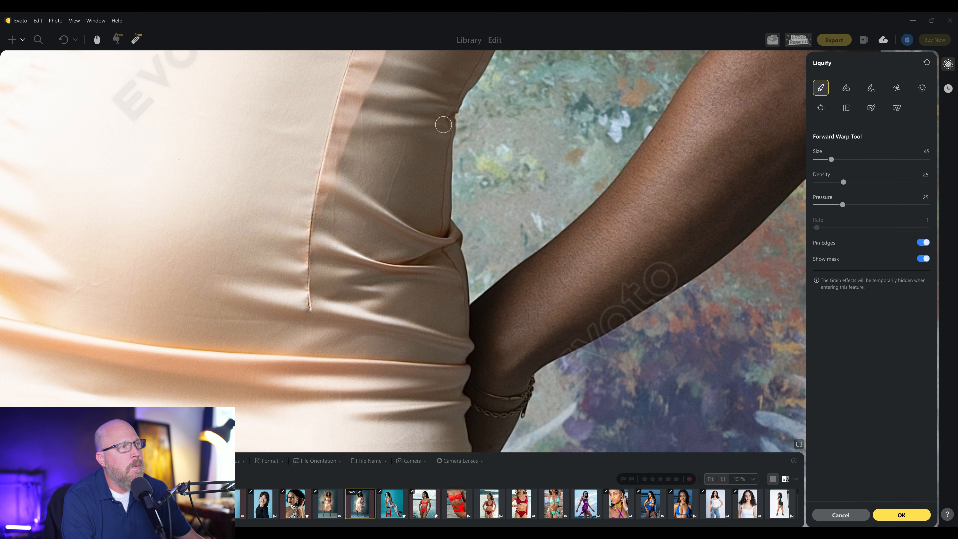
Increase the Forward Warp Tool size to 800 and apply the Liquify changes
key("bracketright")
key("bracketright")
key("bracketright")
key("bracketright")
key("bracketright")
key("bracketright")
key("bracketright")
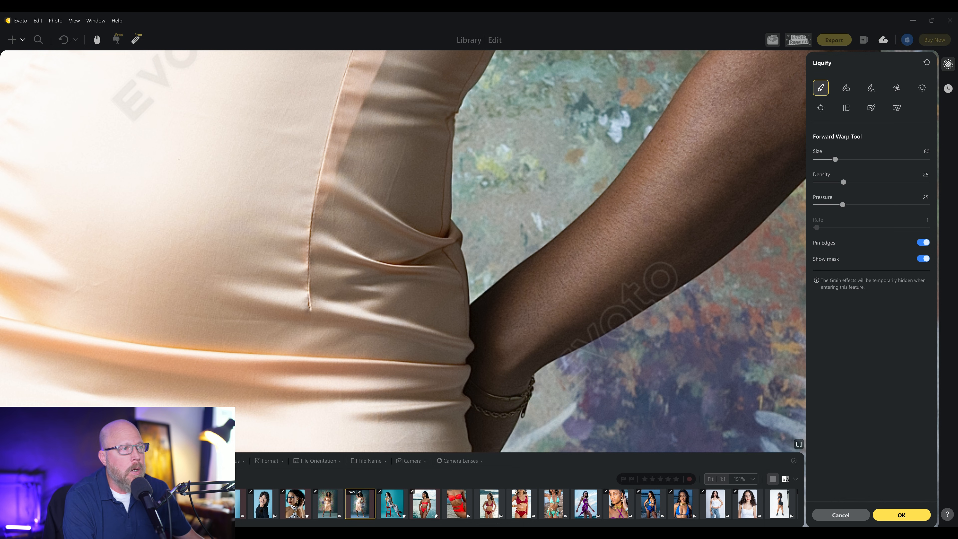
scroll(534, 275, "down", 1)
scroll(534, 276, "down", 10)
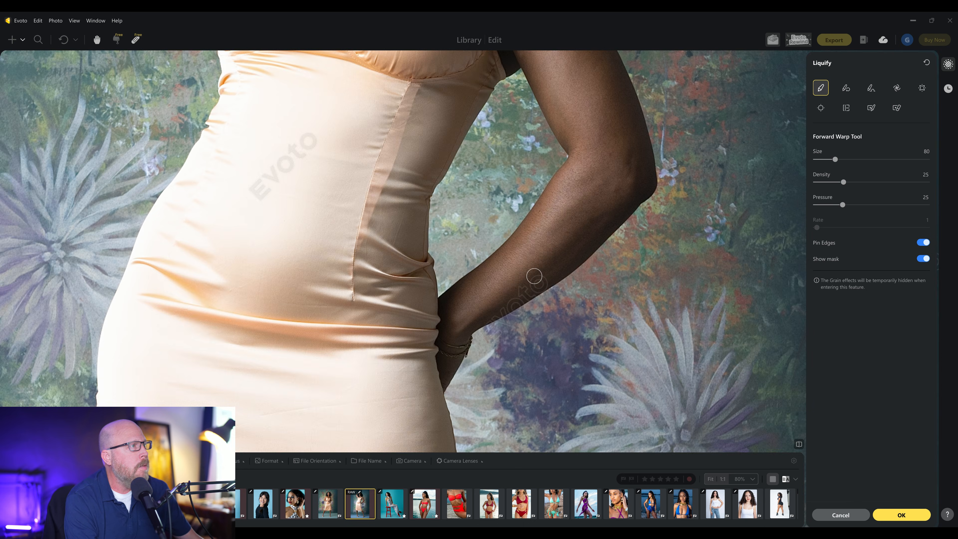
scroll(534, 275, "down", 1)
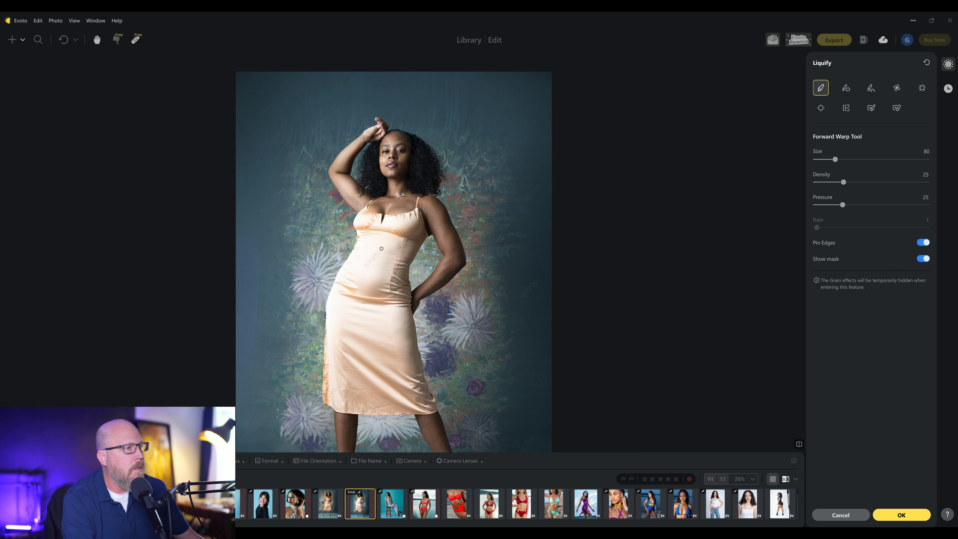
key("]")
key("]")
key("]")
key("]")
key("]")
key("]")
key("]")
key("]")
key("]")
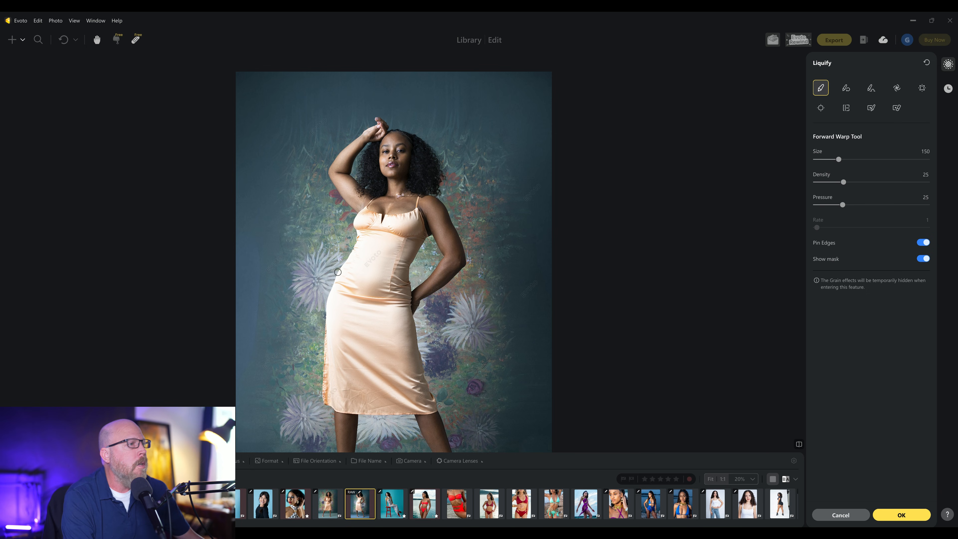
key("]")
key("]")
key("]")
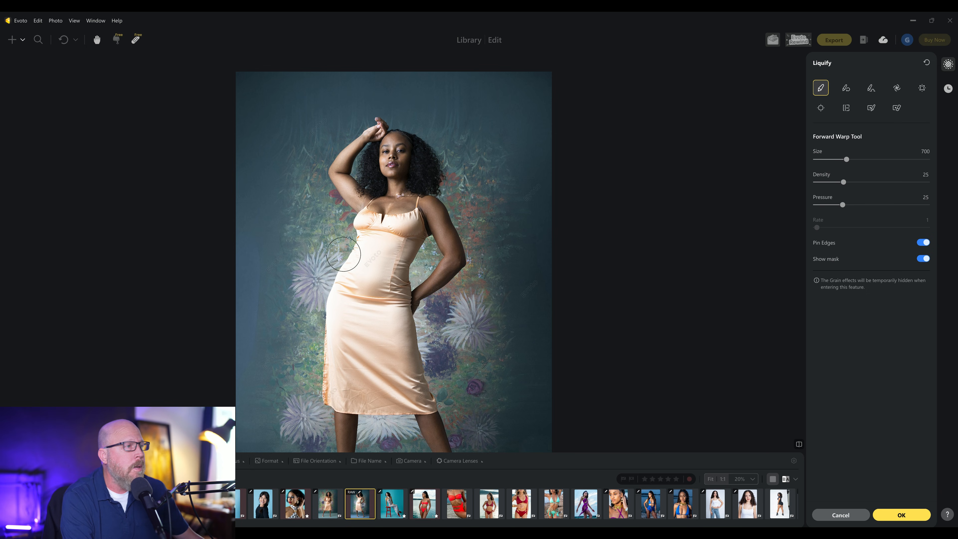
key("]")
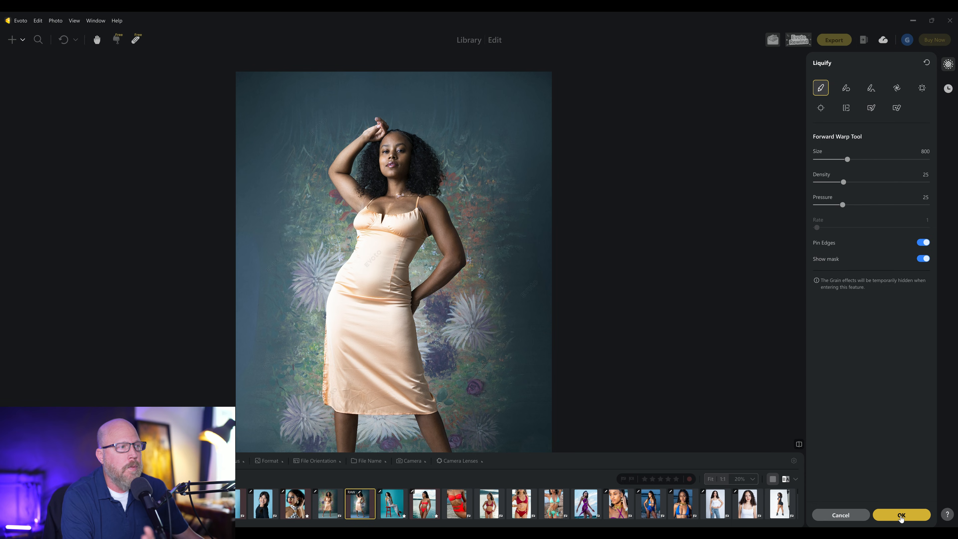
left_click(900, 515)
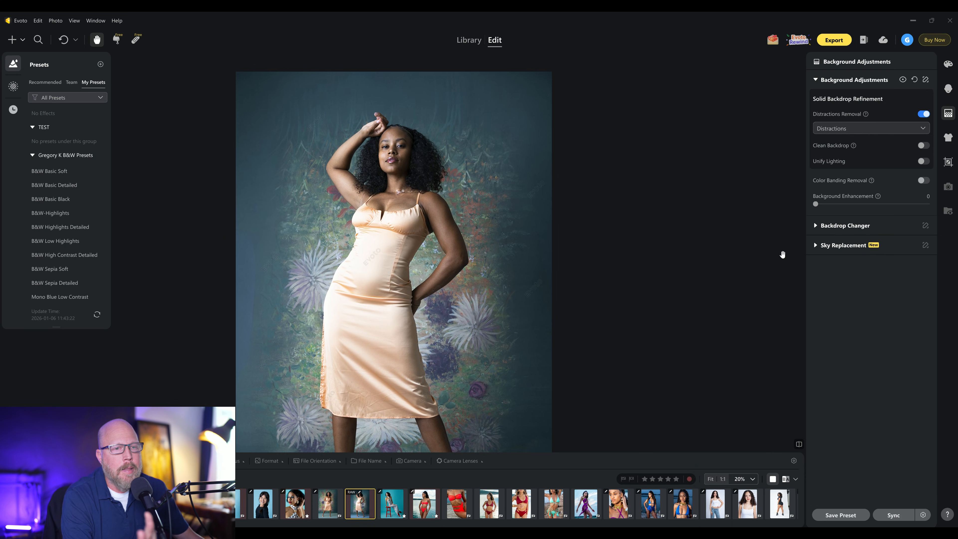
Open the Full Body Reshape section of the Portrait Retouching adjustments
left_click(953, 91)
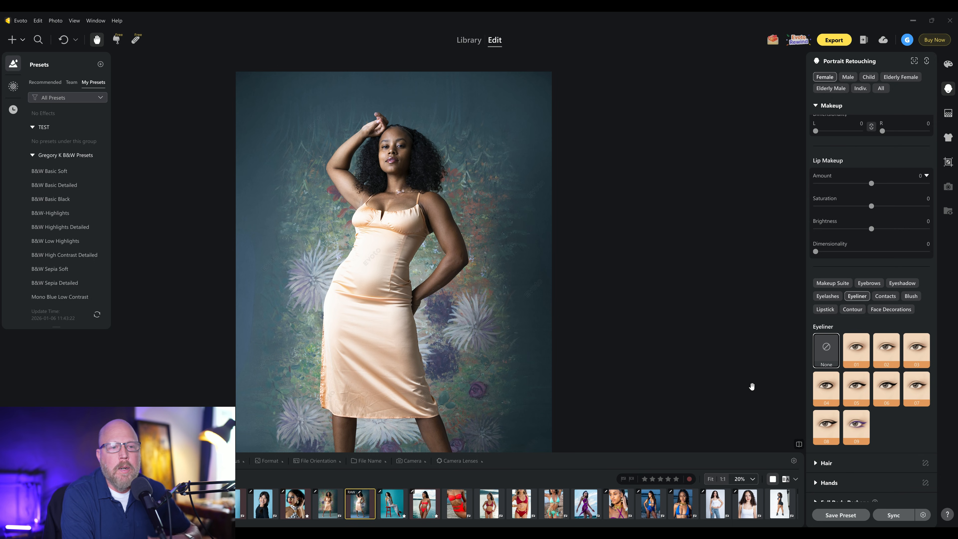
scroll(857, 426, "down", 1)
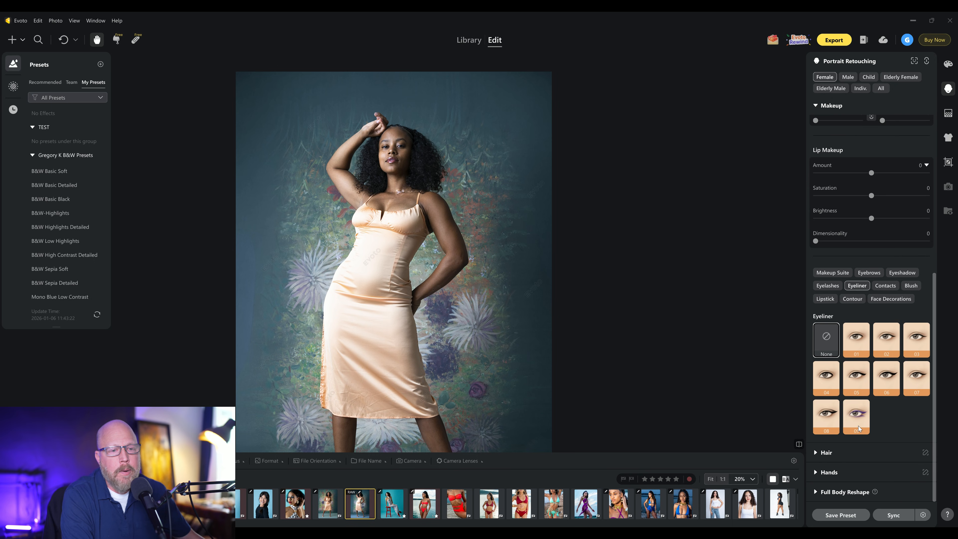
left_click(815, 492)
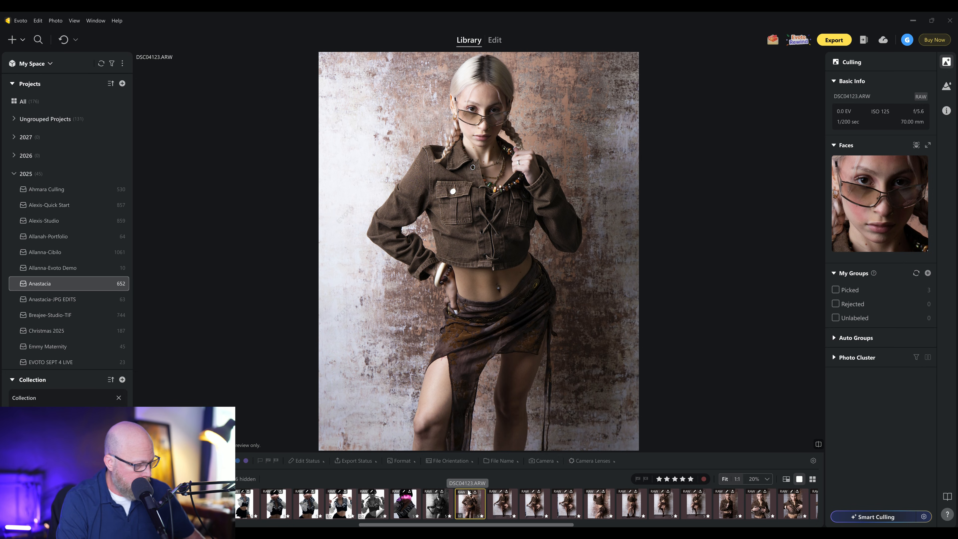
Copy only the Color Adjustments and Portrait Retouching from DSC04123.ARW and paste them onto the black-and-white photo DSC04114.ARW
key("ctrl+c")
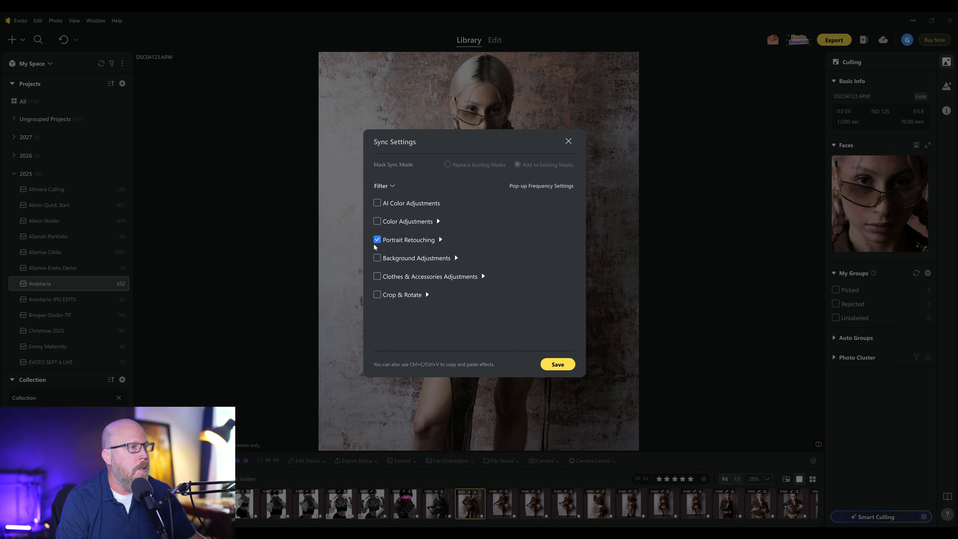
left_click(376, 221)
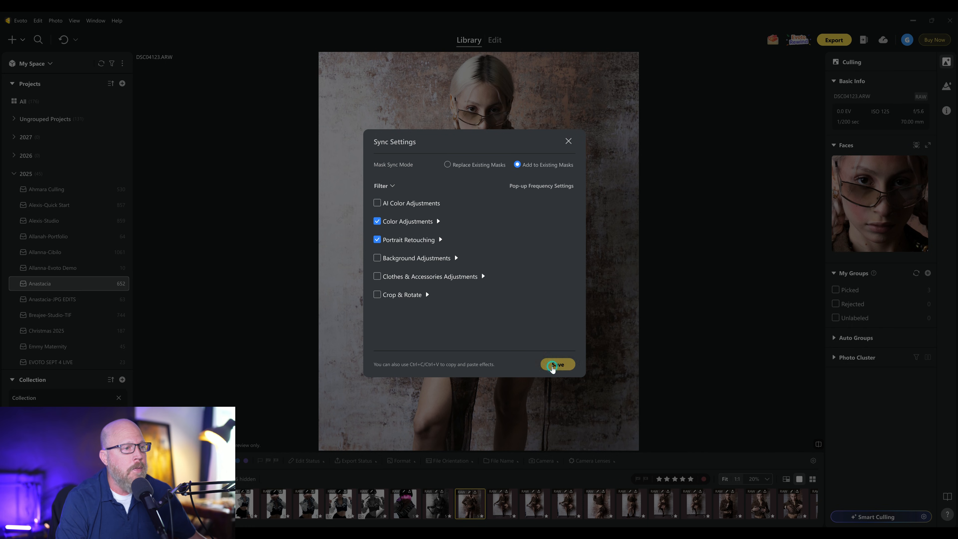
left_click(557, 364)
left_click(436, 503)
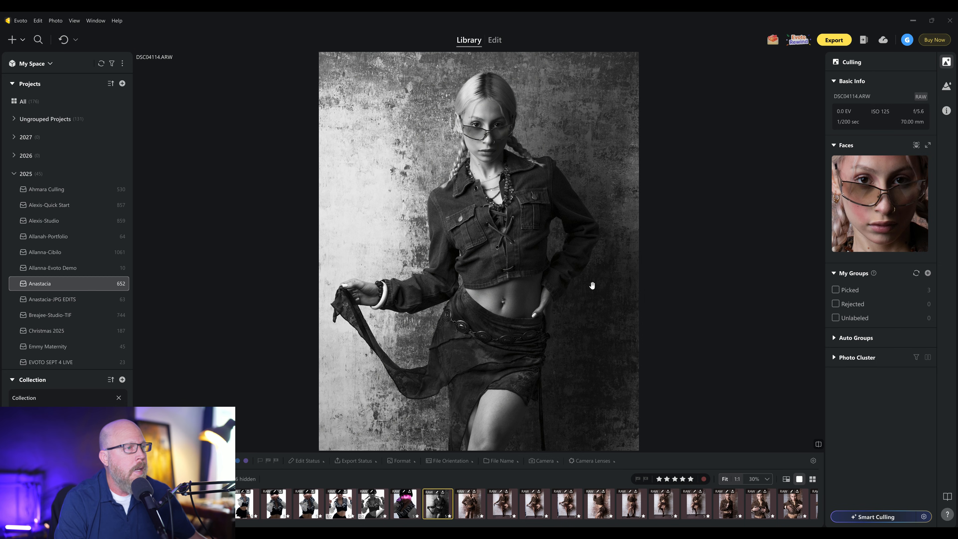
key("ctrl+v")
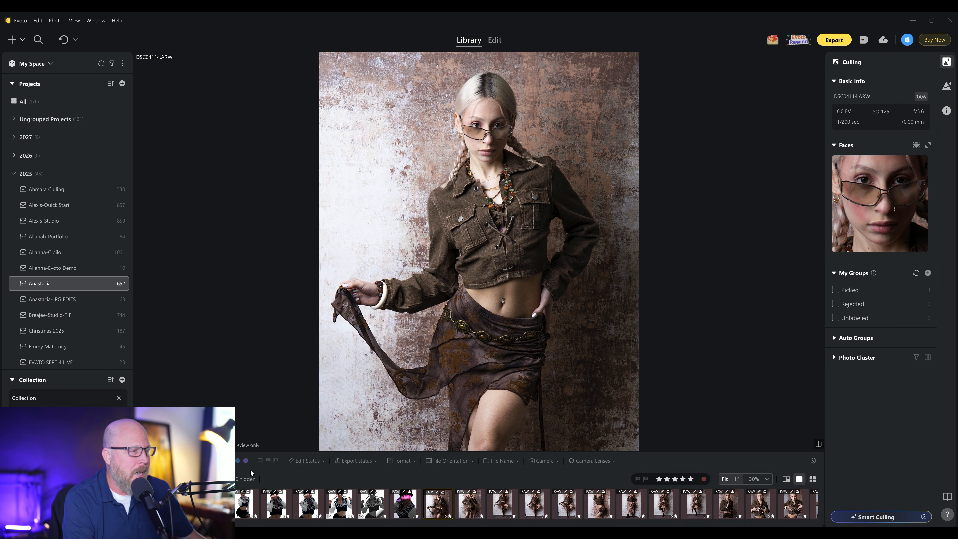
Find the maternity studio photo DSC05213.ARW in the library and open it for editing
left_click(724, 512)
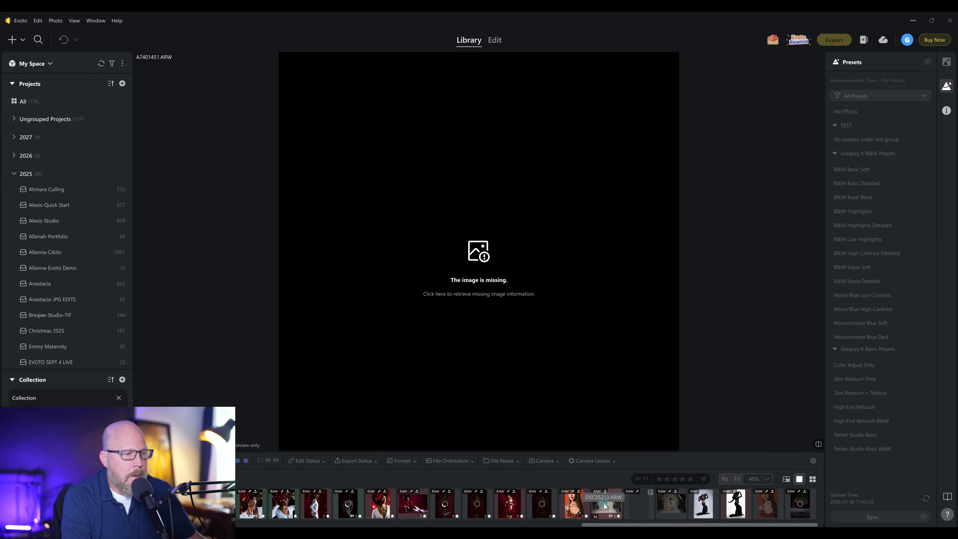
left_click(604, 505)
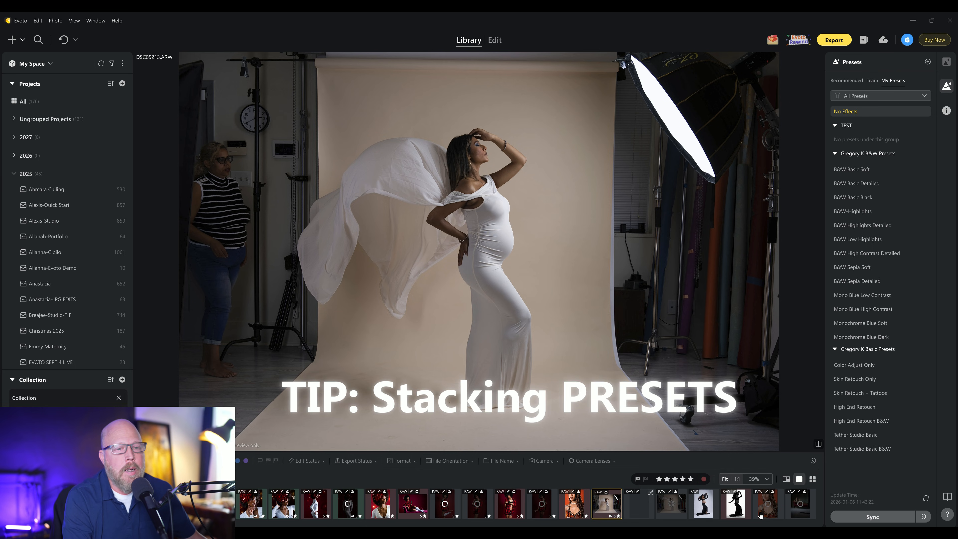
left_click(494, 40)
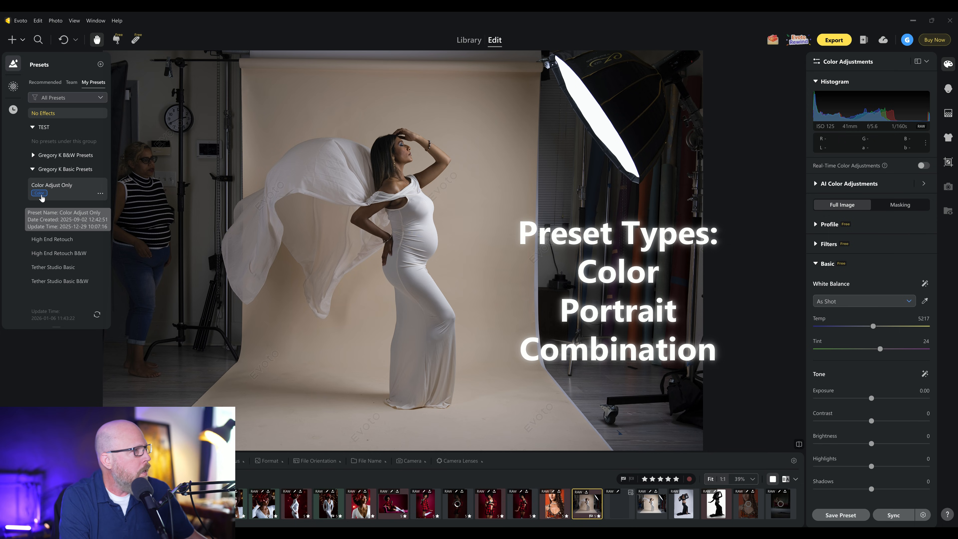
Apply the Color Adjust Only preset to the maternity photo and set Brightness to 24
mouse_move(58, 205)
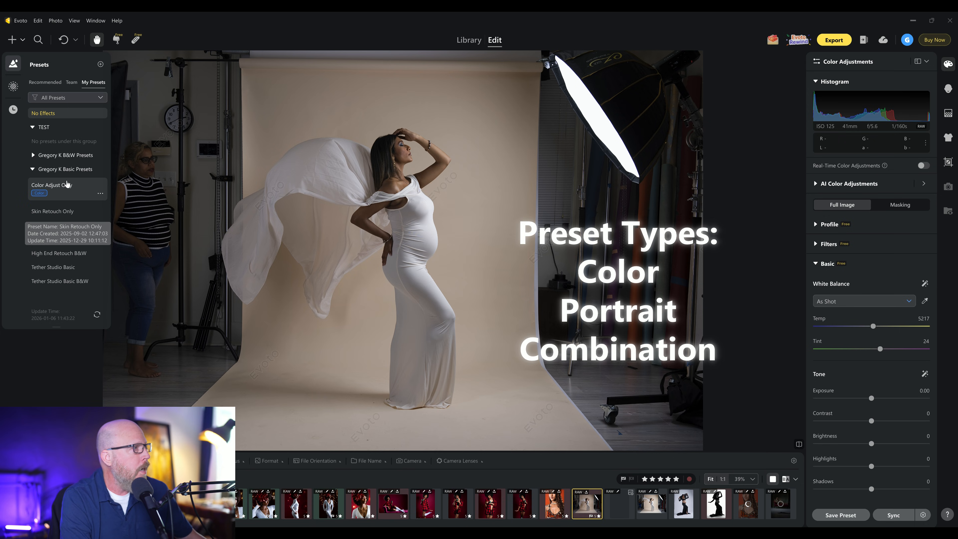
left_click(67, 184)
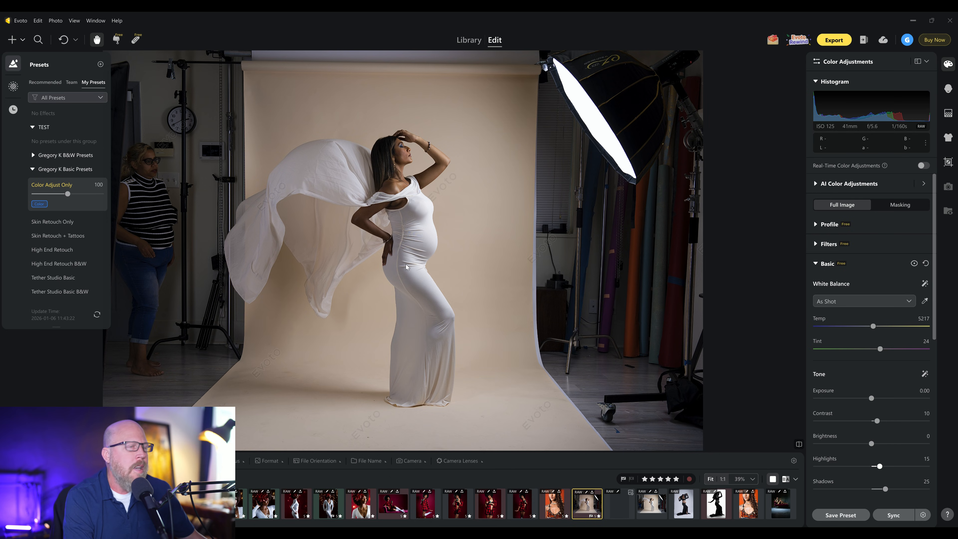
scroll(877, 432, "down", 5)
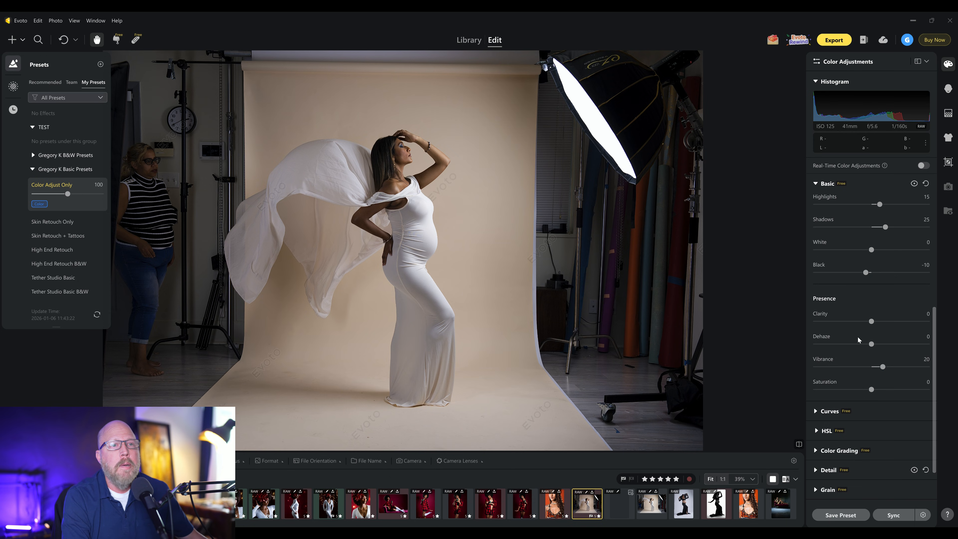
scroll(877, 274, "up", 5)
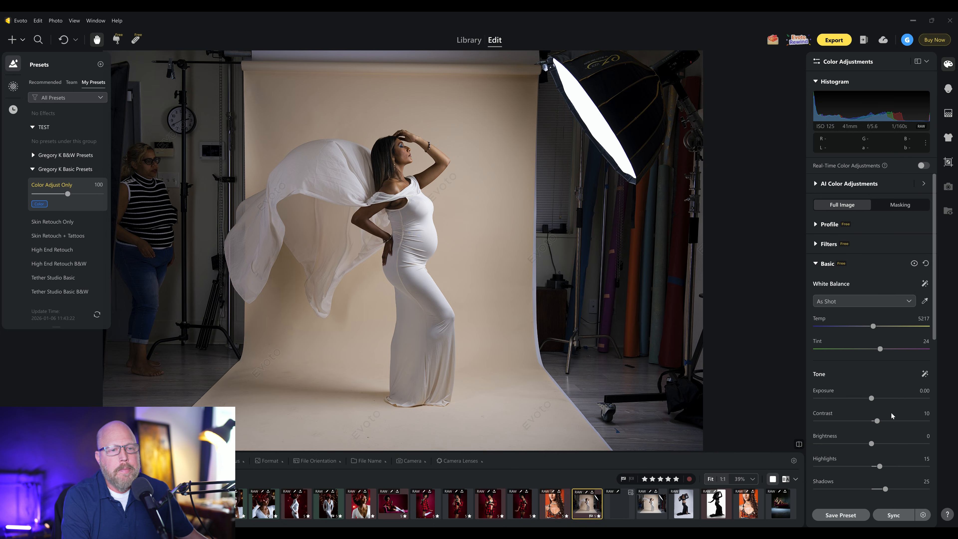
left_click(879, 444)
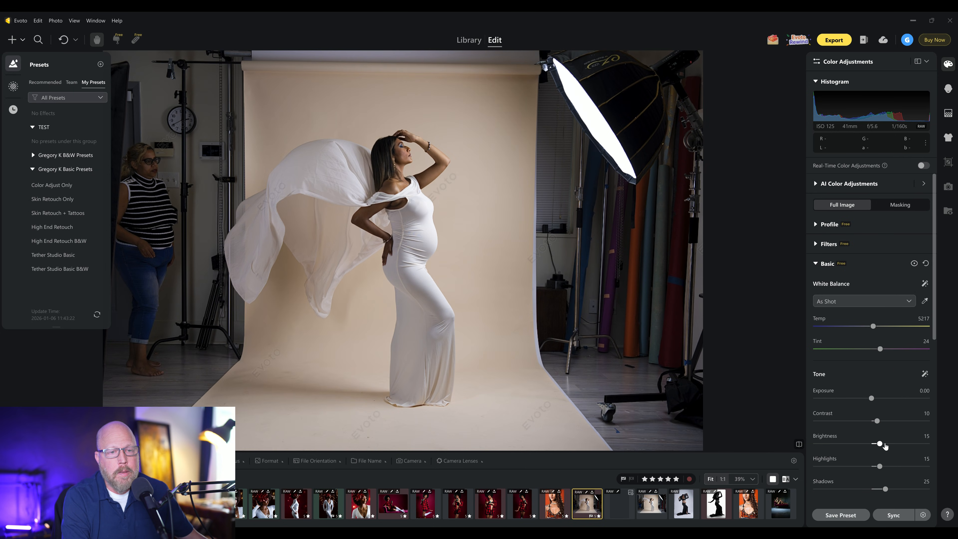
left_click(884, 445)
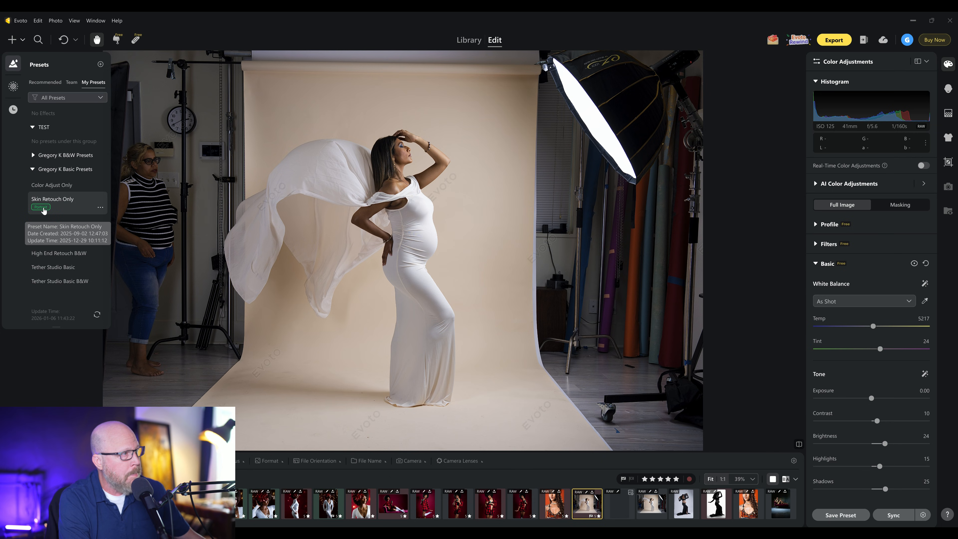
Apply the Skin Retouch Only preset to the maternity photo and inspect the woman's face up close
left_click(57, 200)
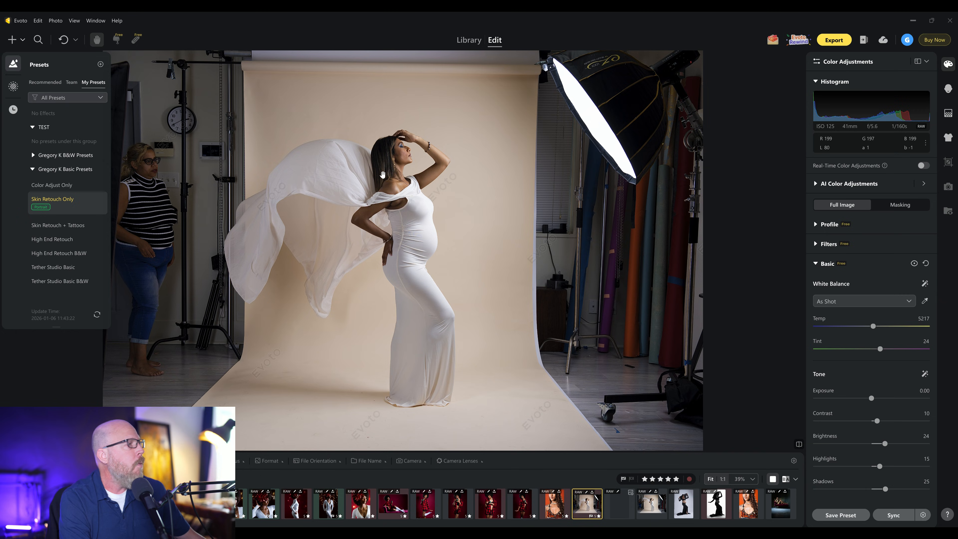
scroll(394, 151, "up", 10)
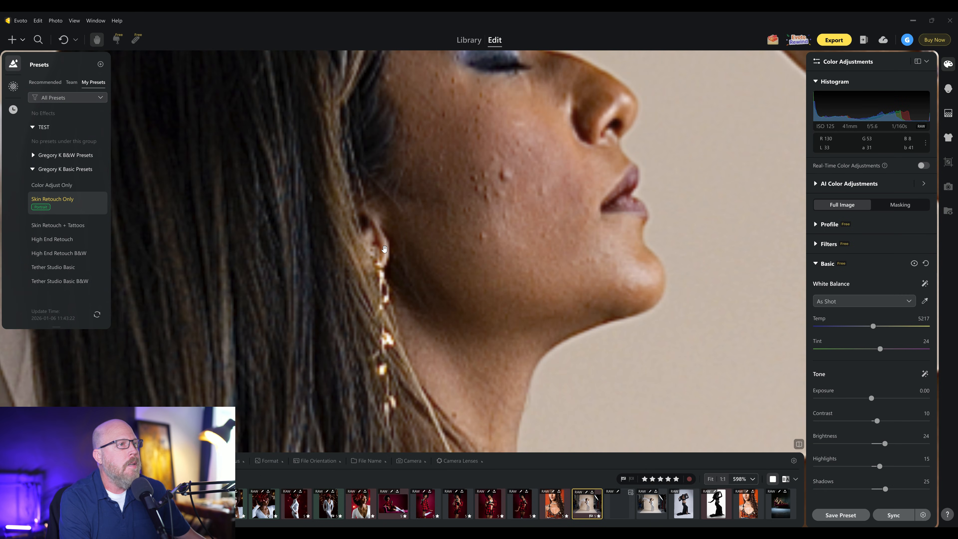
scroll(378, 278, "down", 3)
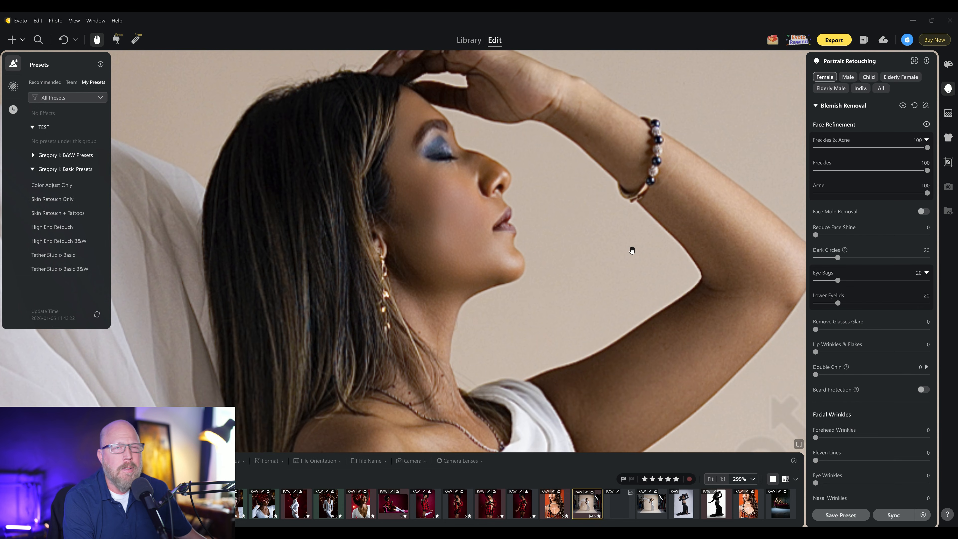
scroll(632, 251, "down", 8)
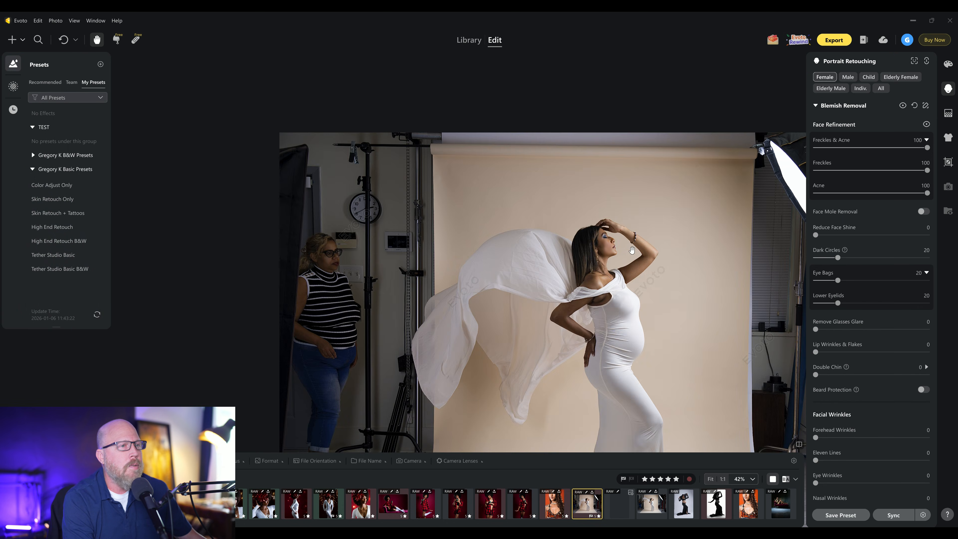
scroll(632, 250, "down", 3)
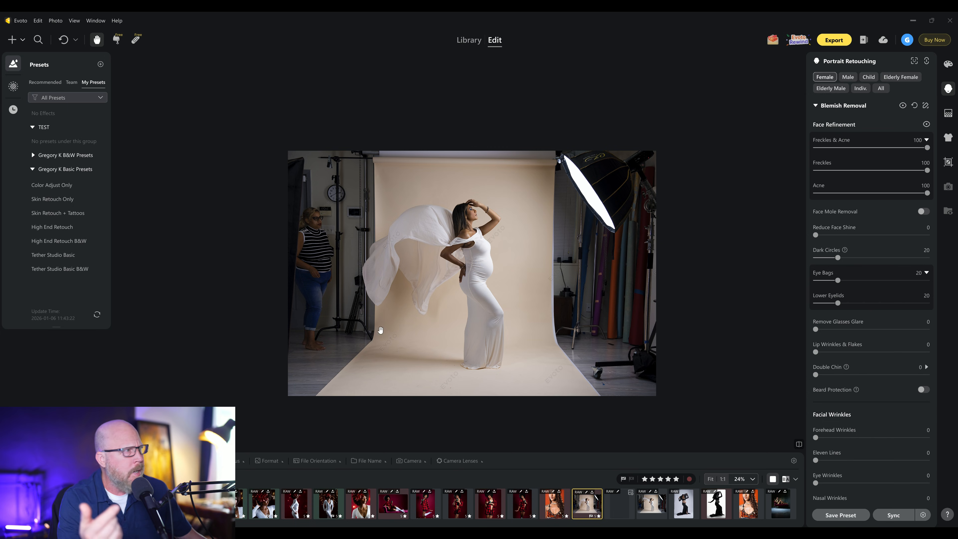
Try the Portrait and Color preset types for a new preset from the current edits, and leave the preset unsaved
left_click(33, 169)
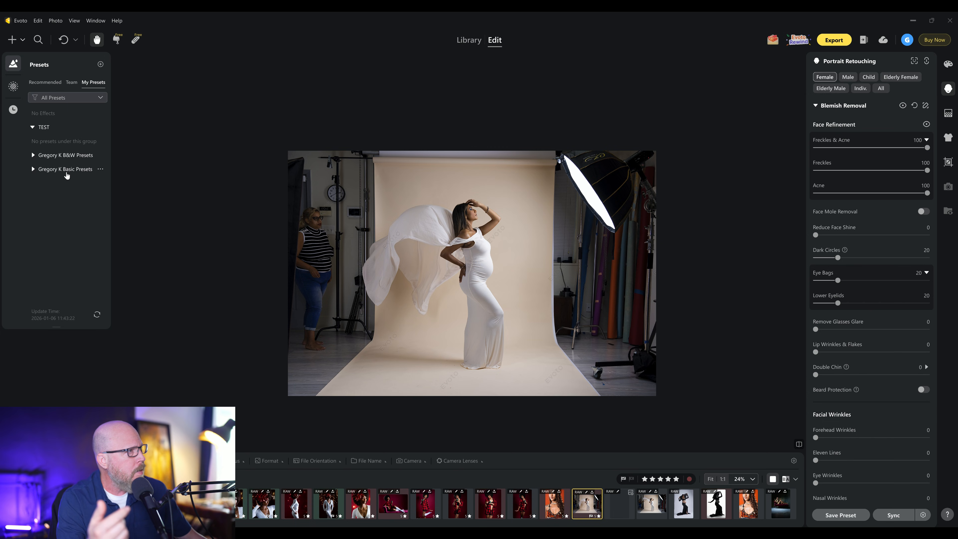
left_click(837, 514)
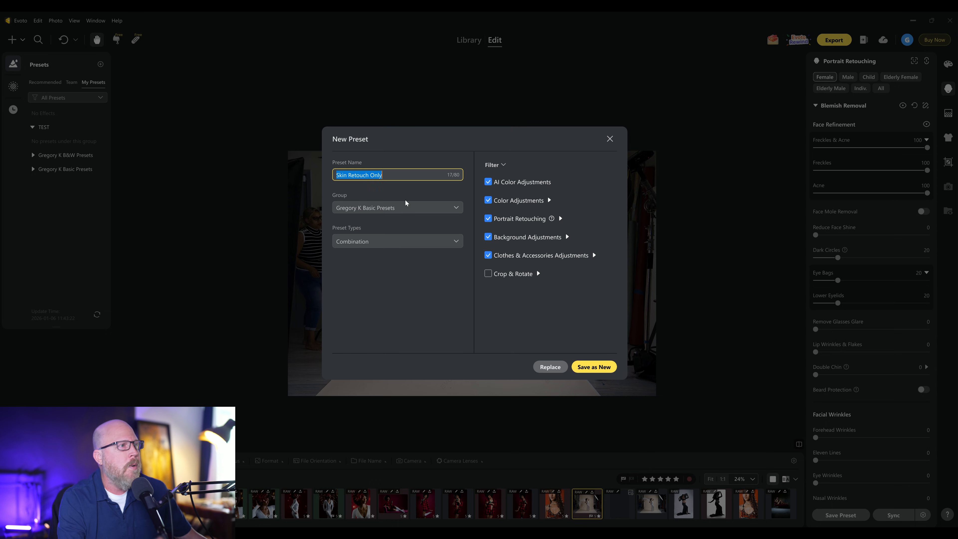
left_click(353, 209)
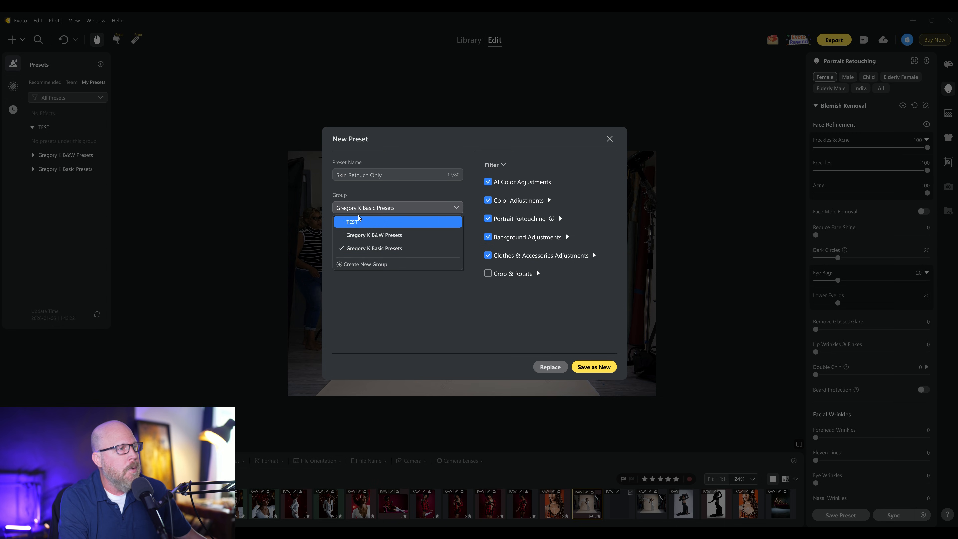
left_click(360, 191)
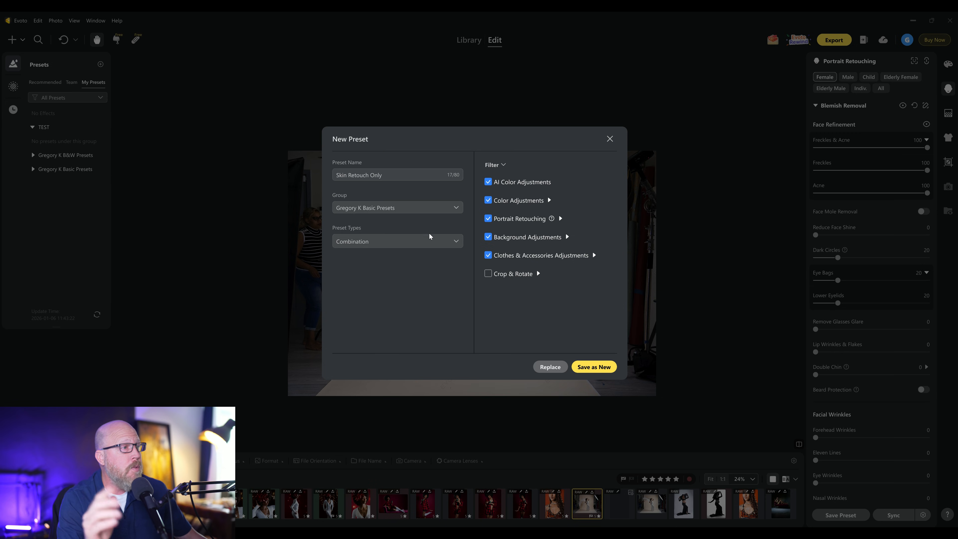
left_click(354, 240)
left_click(358, 268)
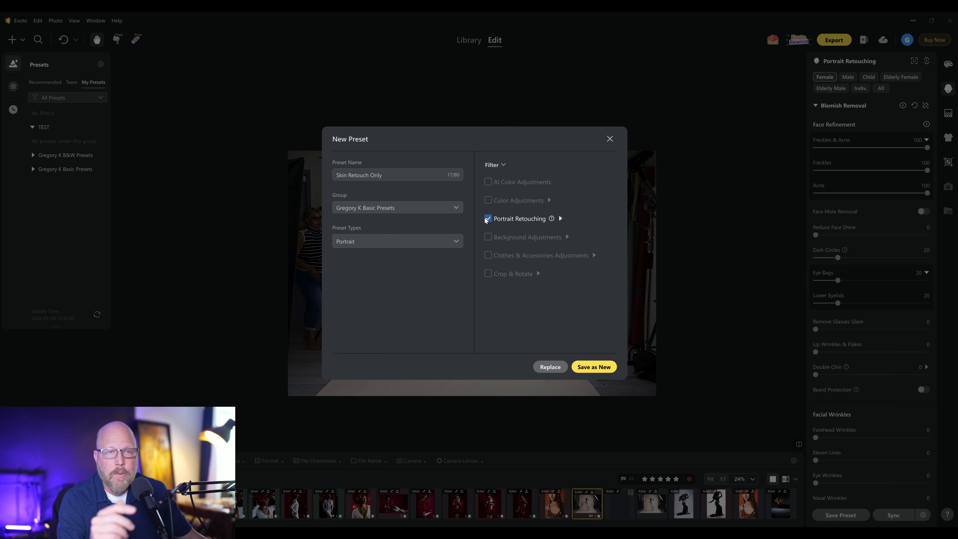
left_click(403, 243)
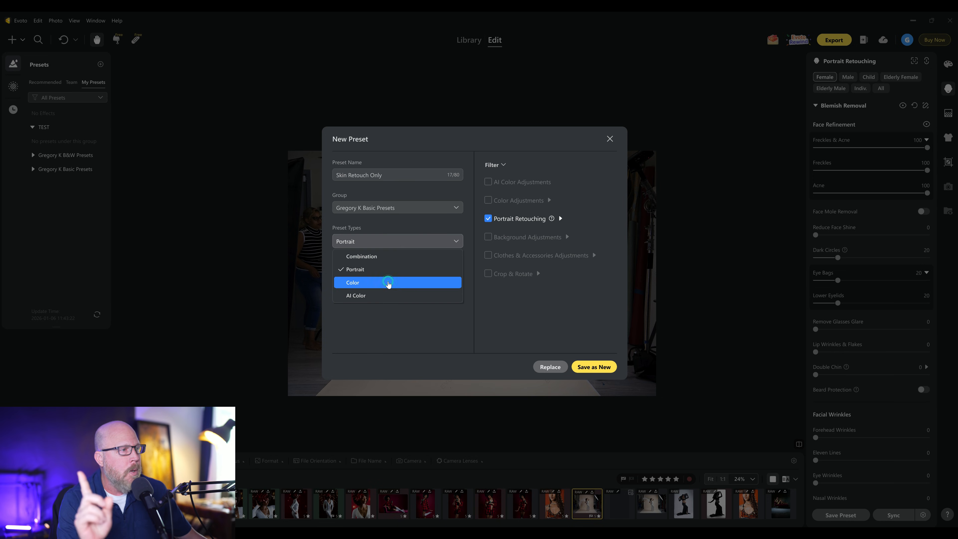
left_click(388, 283)
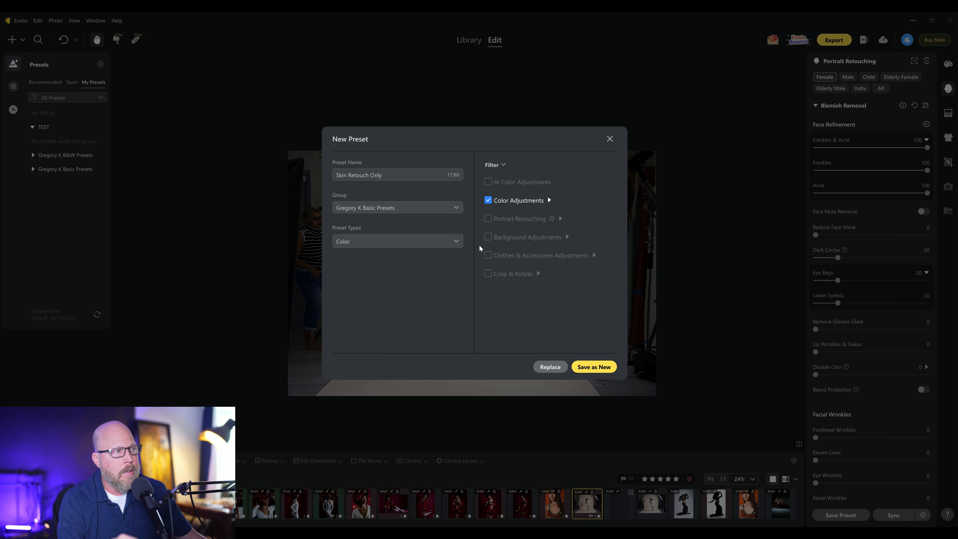
left_click(550, 366)
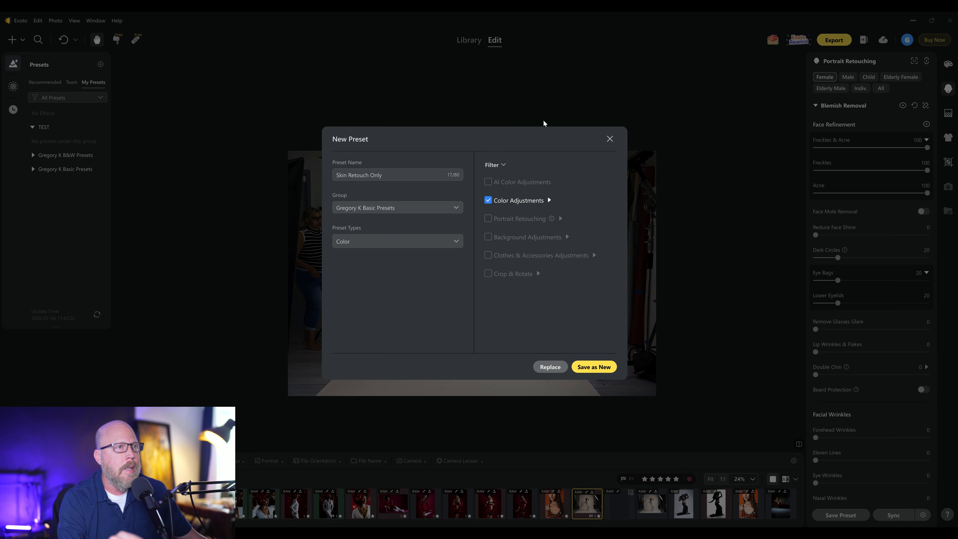
left_click(34, 170)
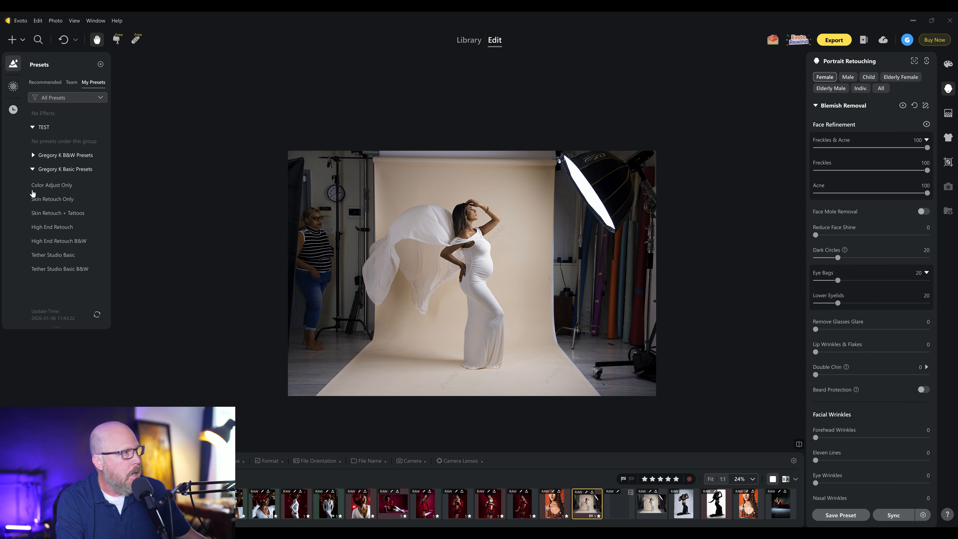
mouse_move(55, 191)
mouse_move(67, 206)
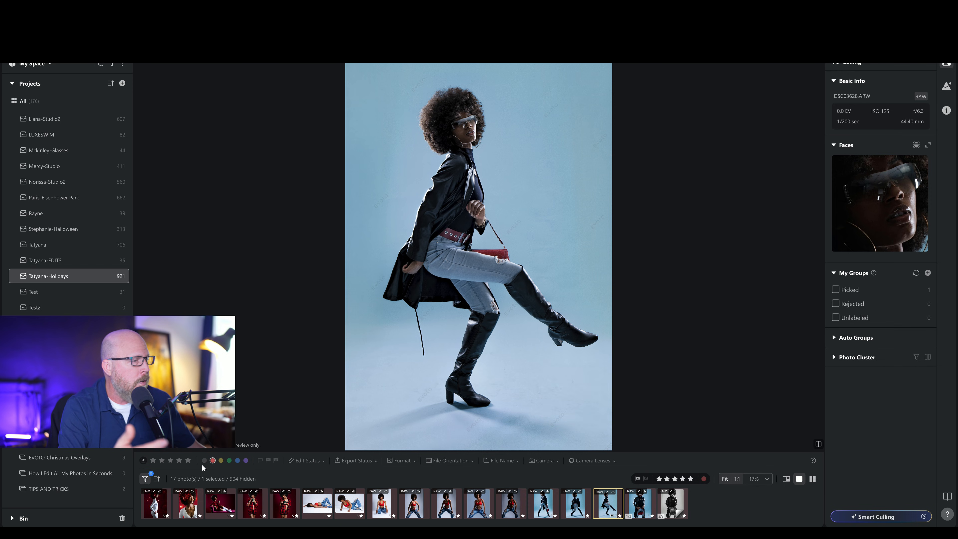
Narrow the filtered holiday project photos to those with the Unexported status
left_click(364, 464)
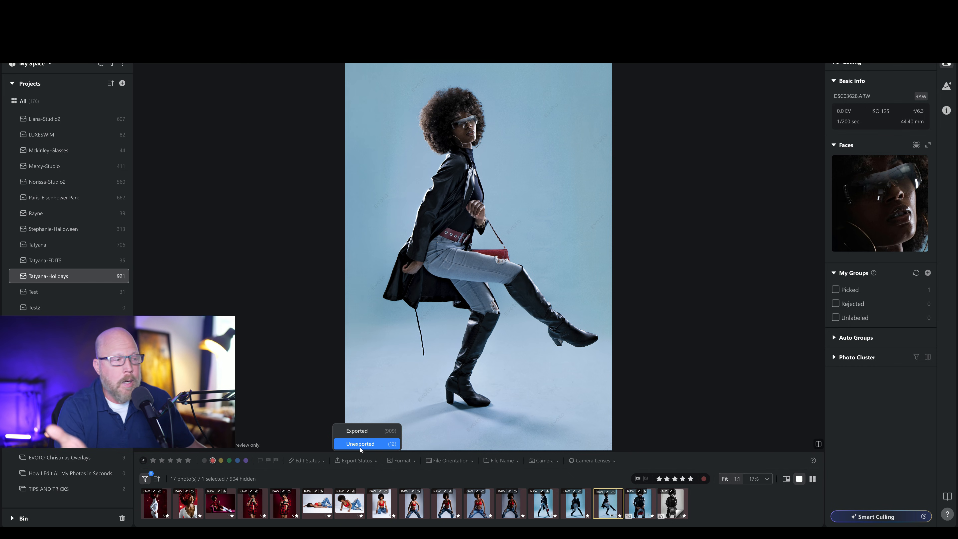
left_click(360, 445)
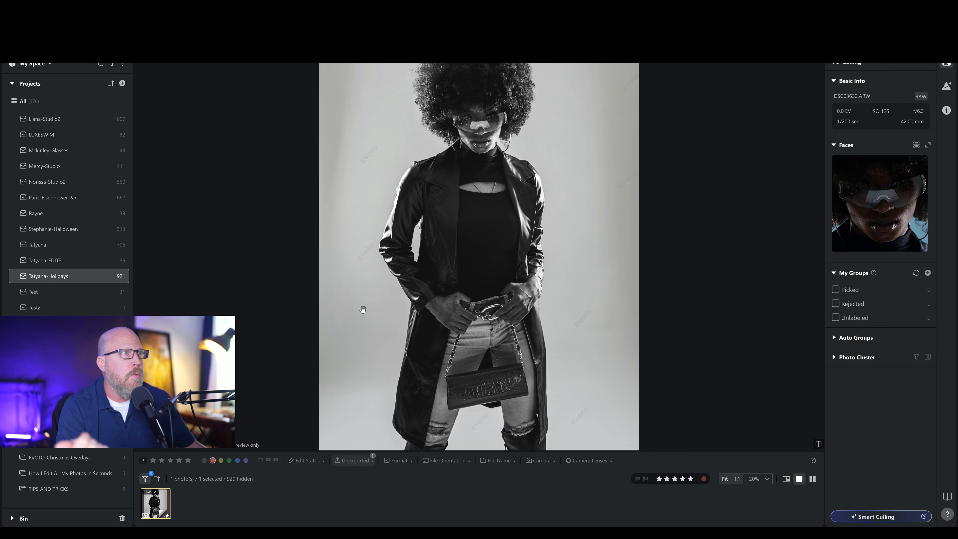
Clear all filters from the holiday project and open the File Name filter for a search
left_click(150, 476)
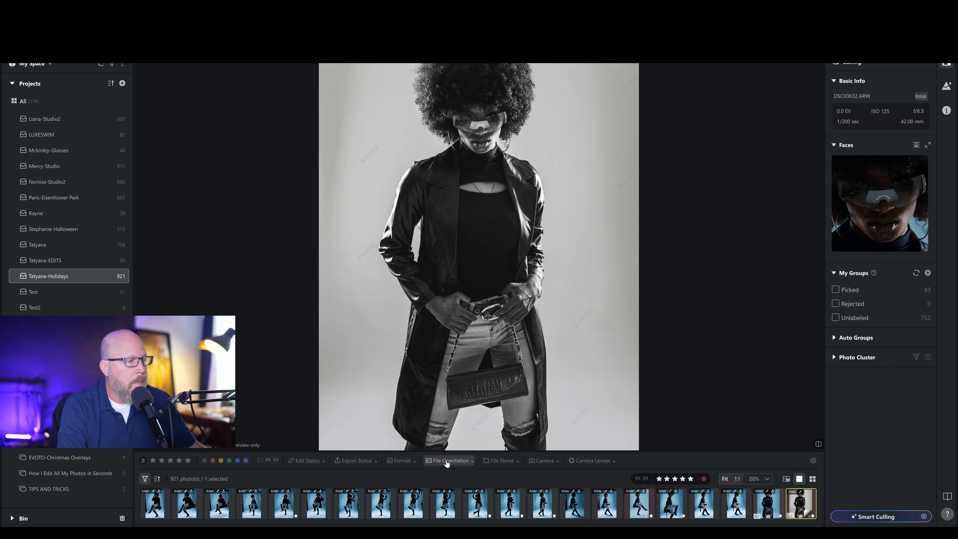
left_click(501, 460)
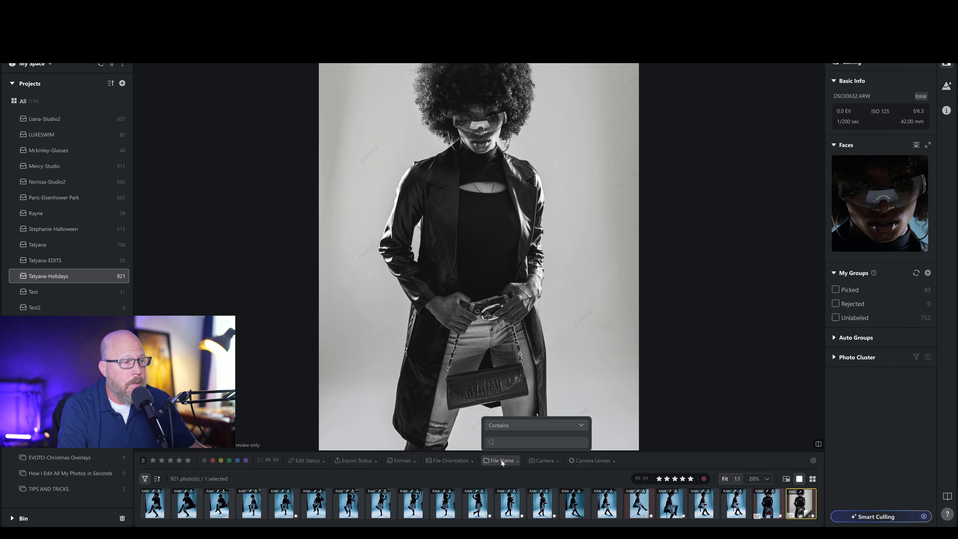
left_click(514, 442)
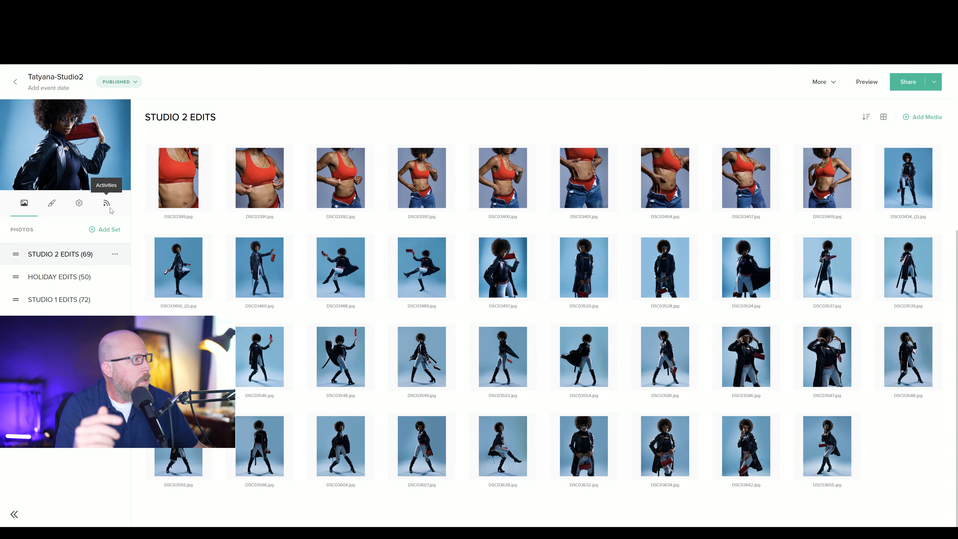
In the Pixieset gallery, open the My Favorites list under Favorite Activity and copy its filenames as a comma-separated Lightroom Copy List
left_click(106, 202)
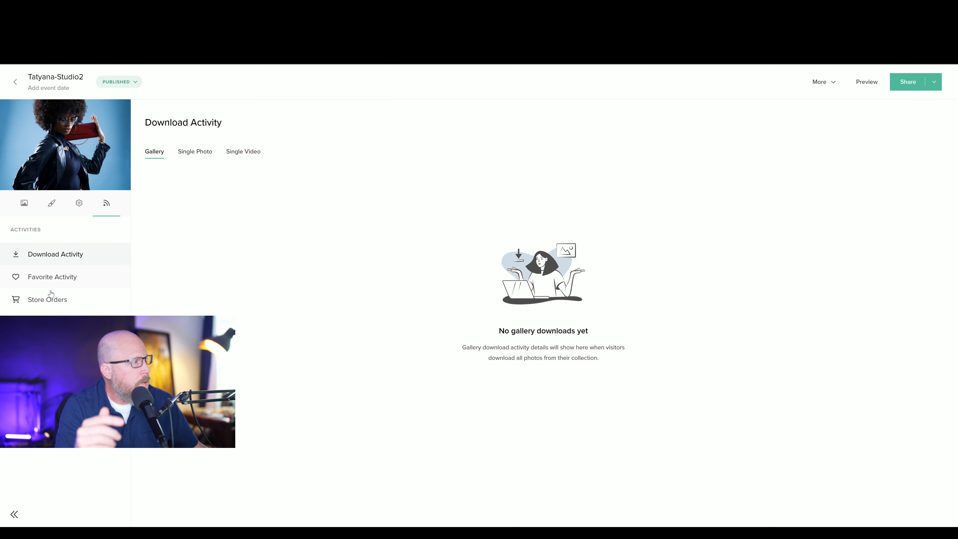
left_click(57, 277)
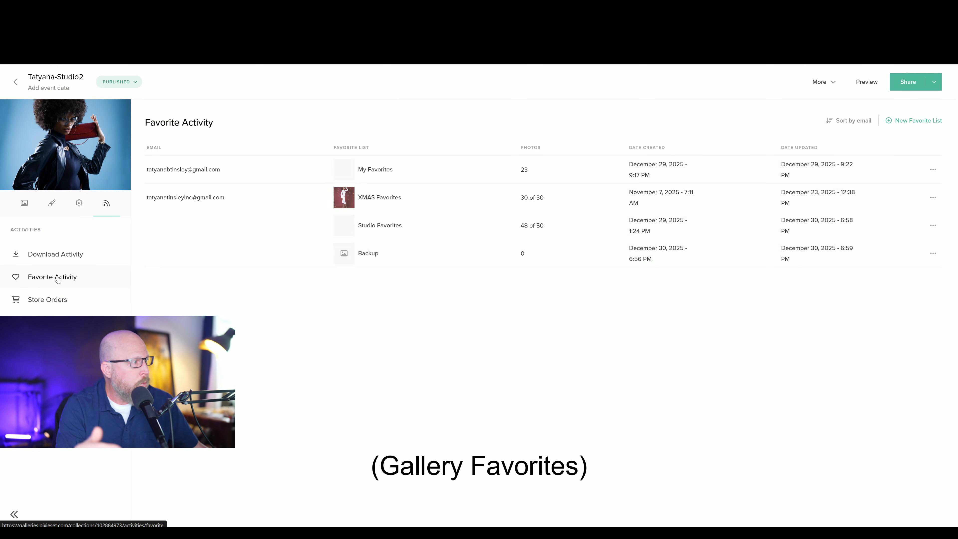
left_click(368, 172)
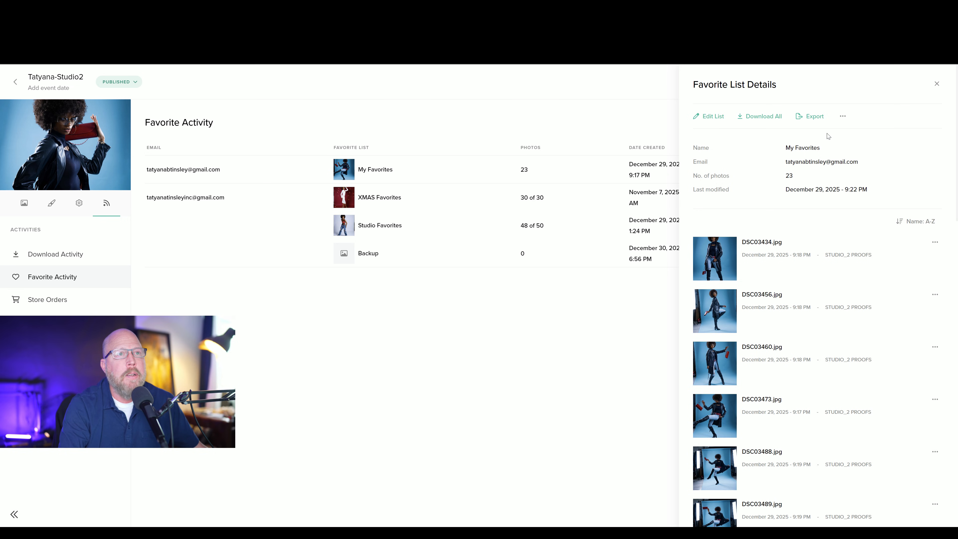
left_click(842, 116)
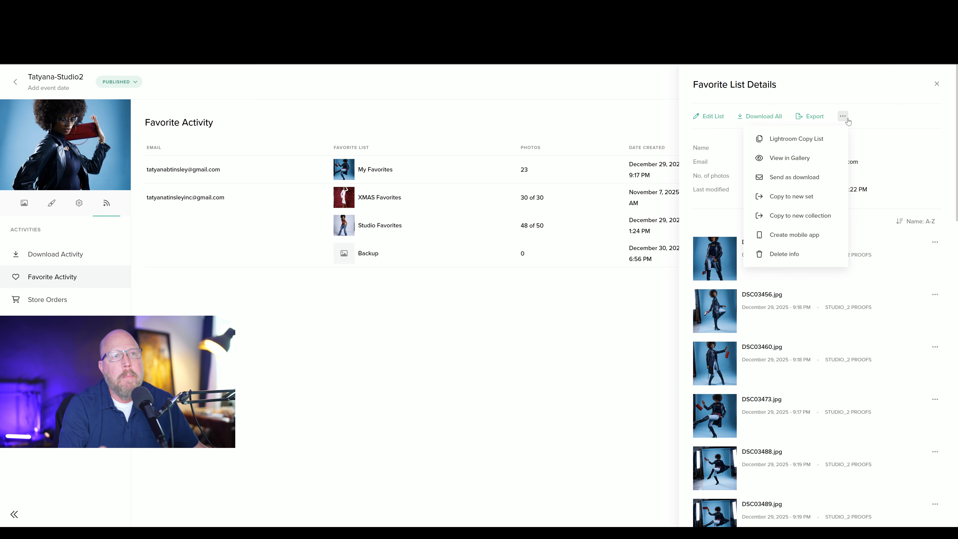
left_click(809, 146)
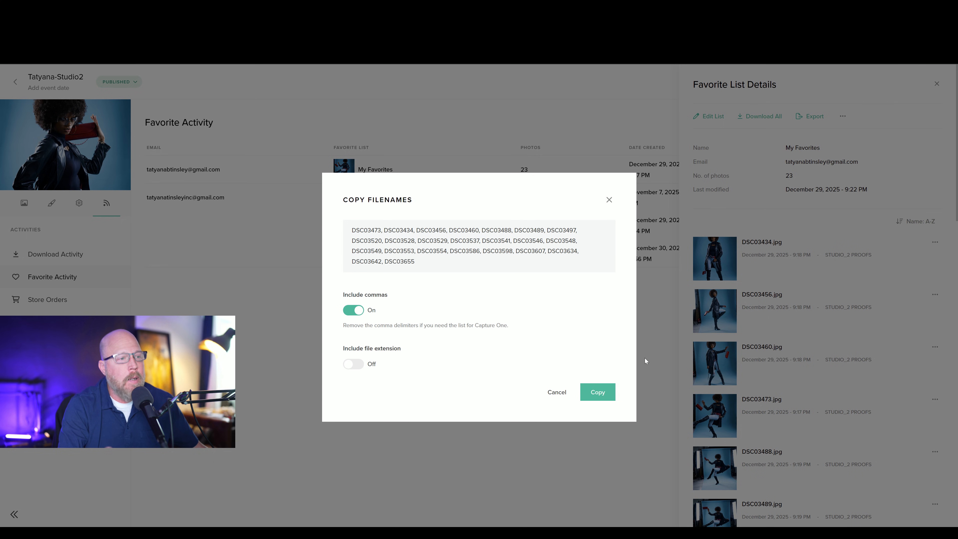
left_click(595, 393)
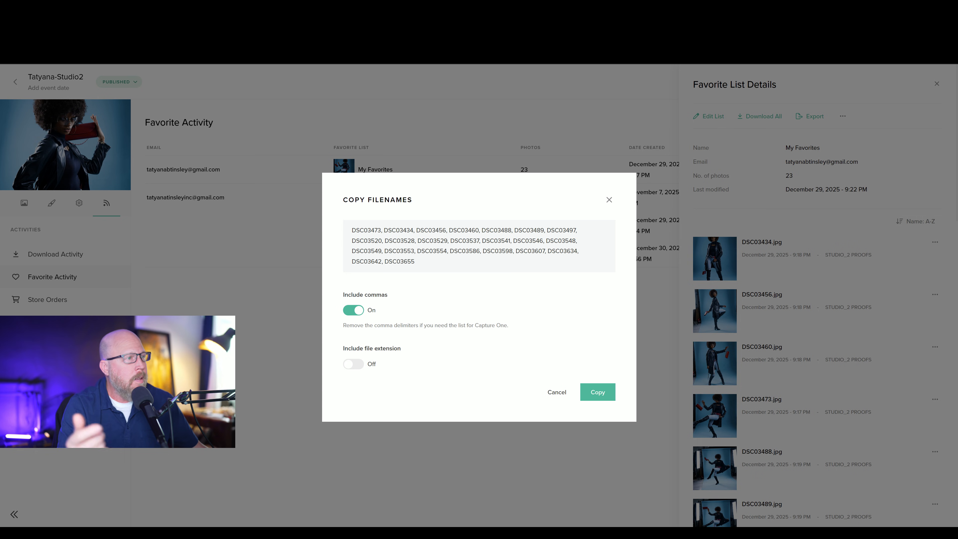
left_click_drag(351, 230, 414, 262)
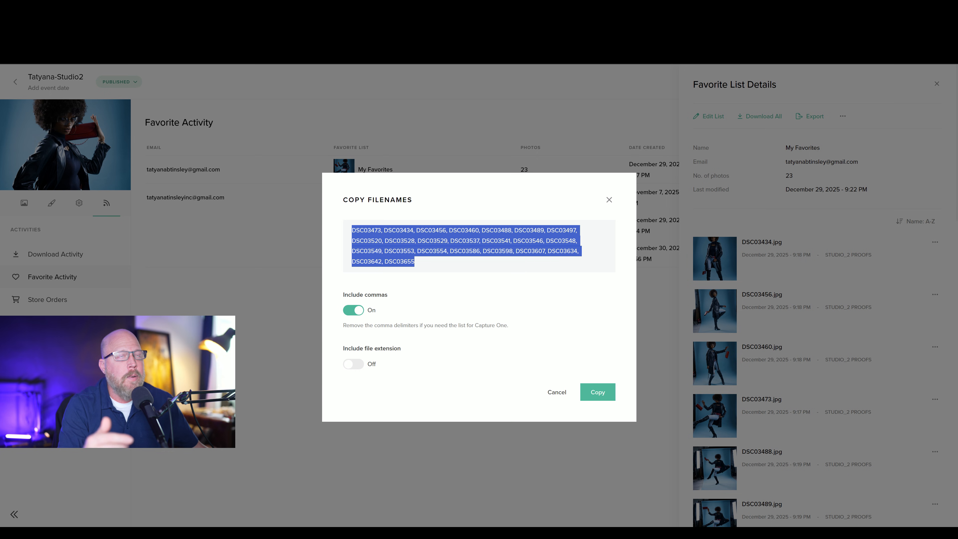
Switch back to Evoto and filter the holiday project by file name with the copied favorites list
key("alt+Tab")
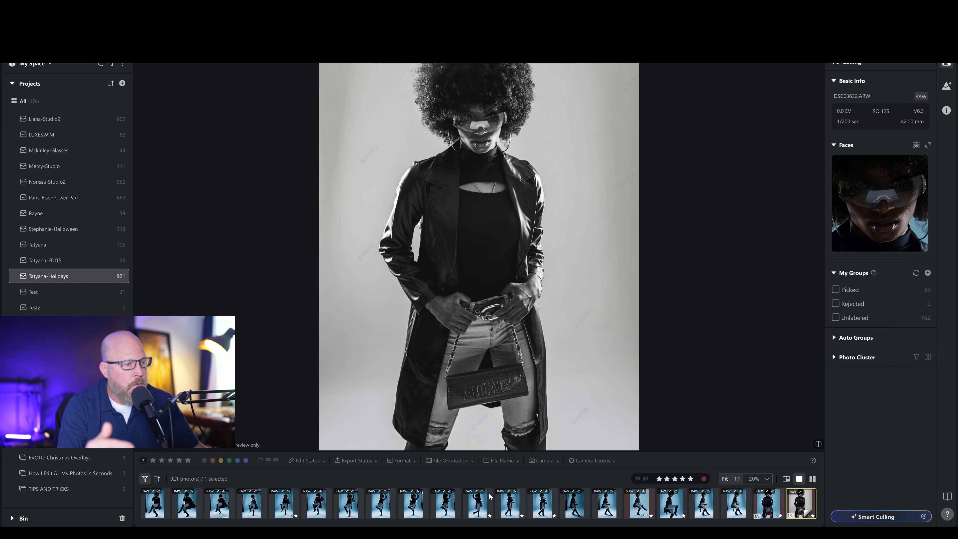
left_click(503, 460)
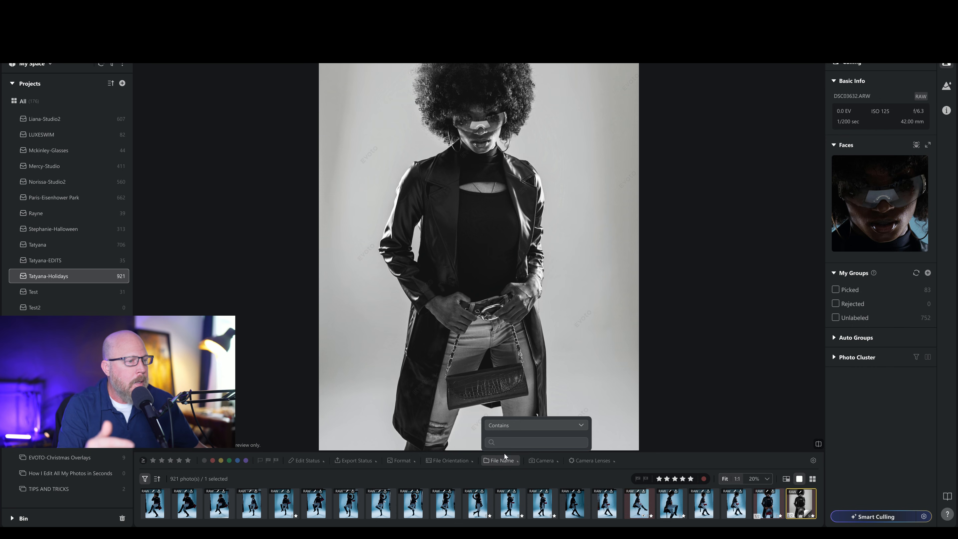
left_click(513, 443)
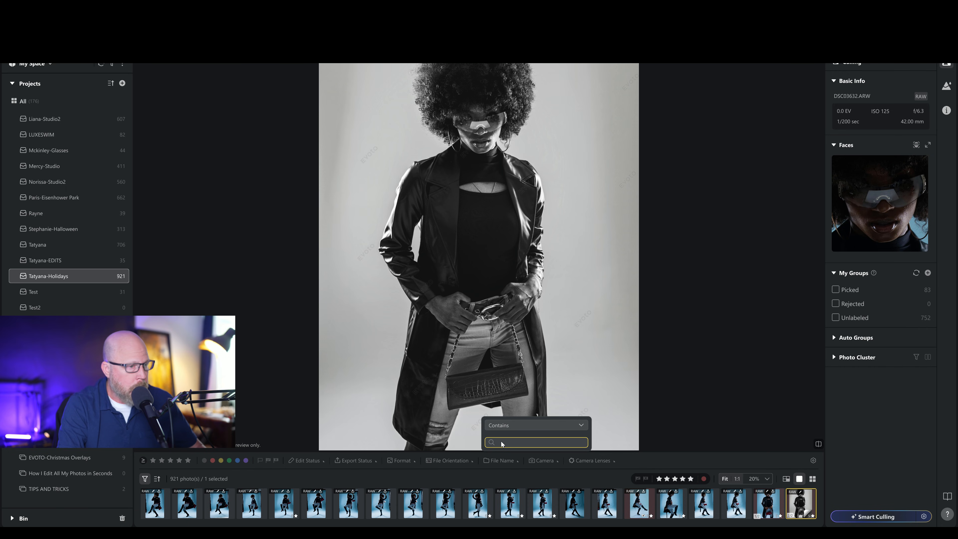
key("ctrl+v")
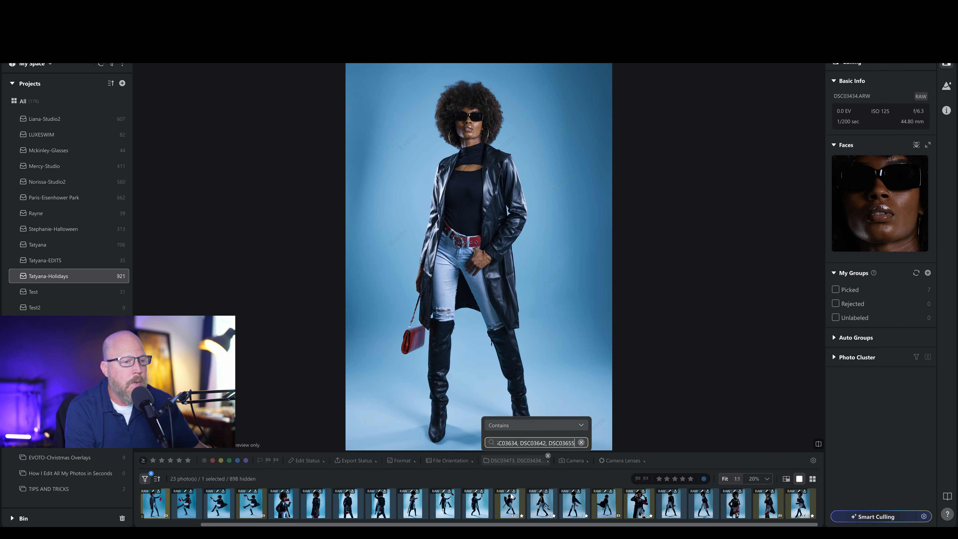
left_click(742, 270)
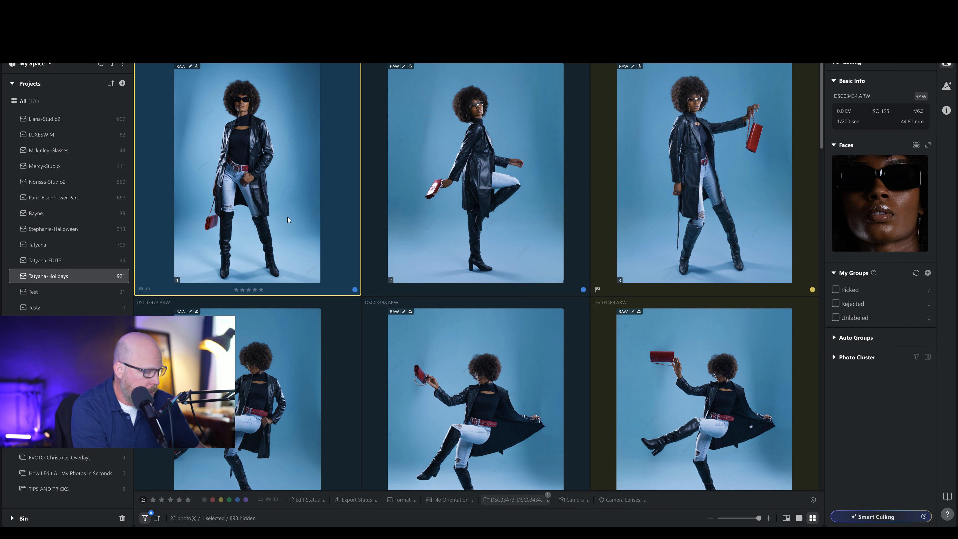
Select all the filtered favorite photos and assign them the Purple color label
key("ctrl+a")
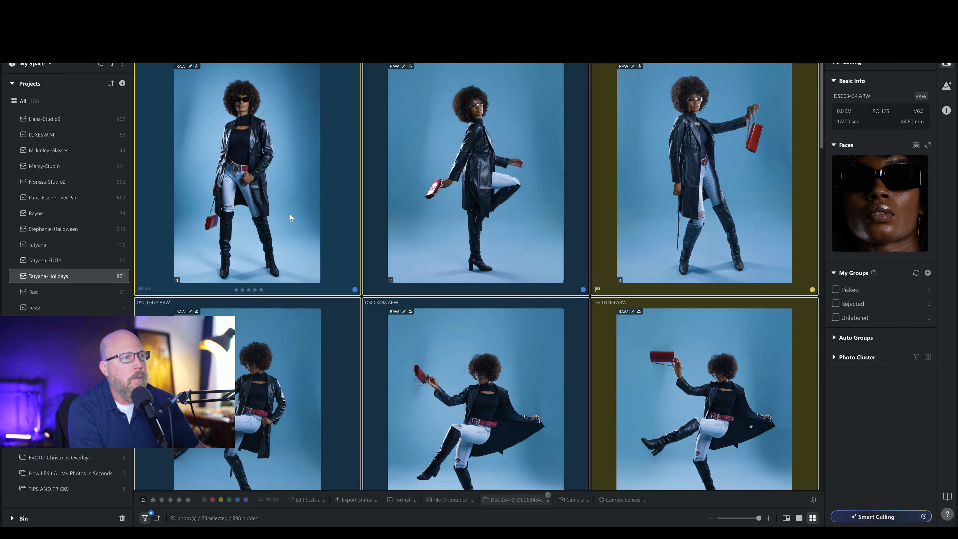
left_click(355, 290)
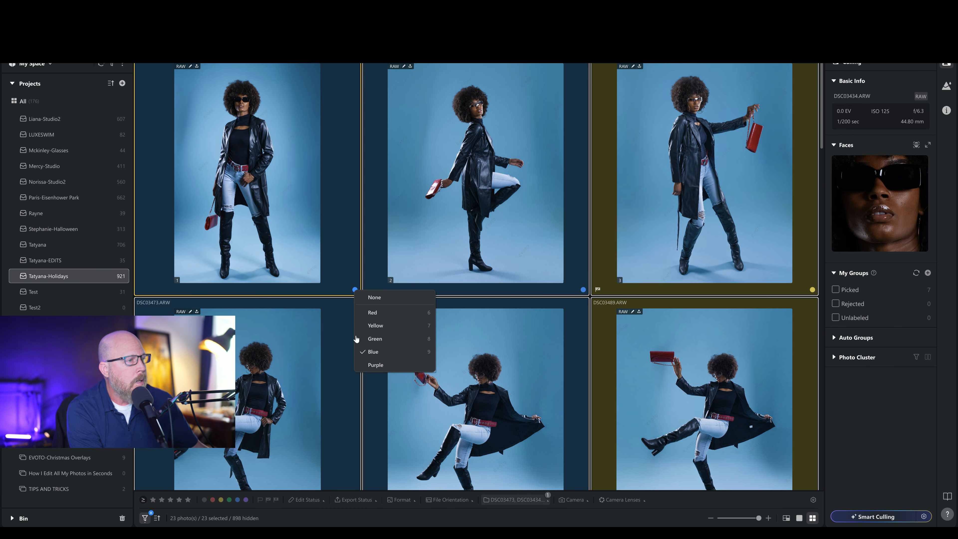
left_click(382, 365)
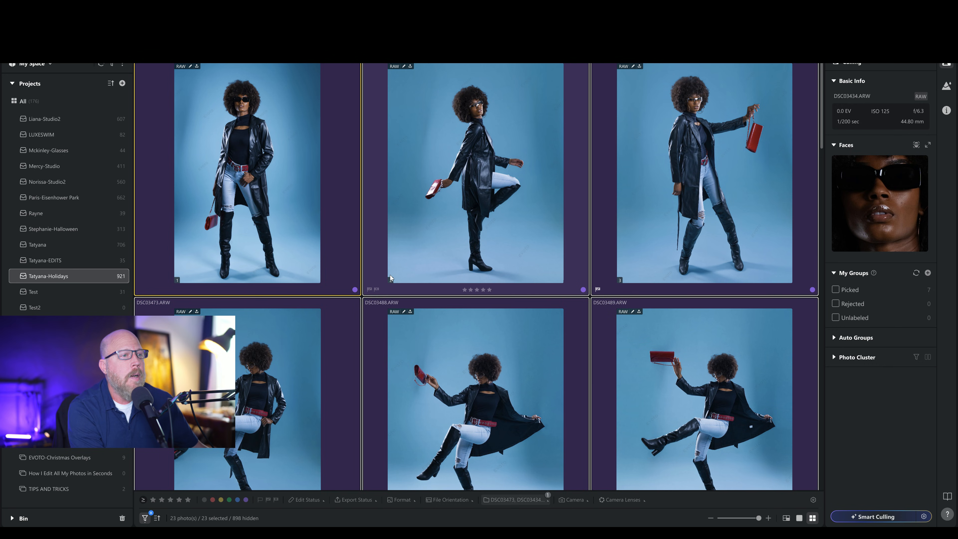
Look through the purple-labelled favorite photos in the grid and switch to the single-photo view
scroll(426, 315, "down", 15)
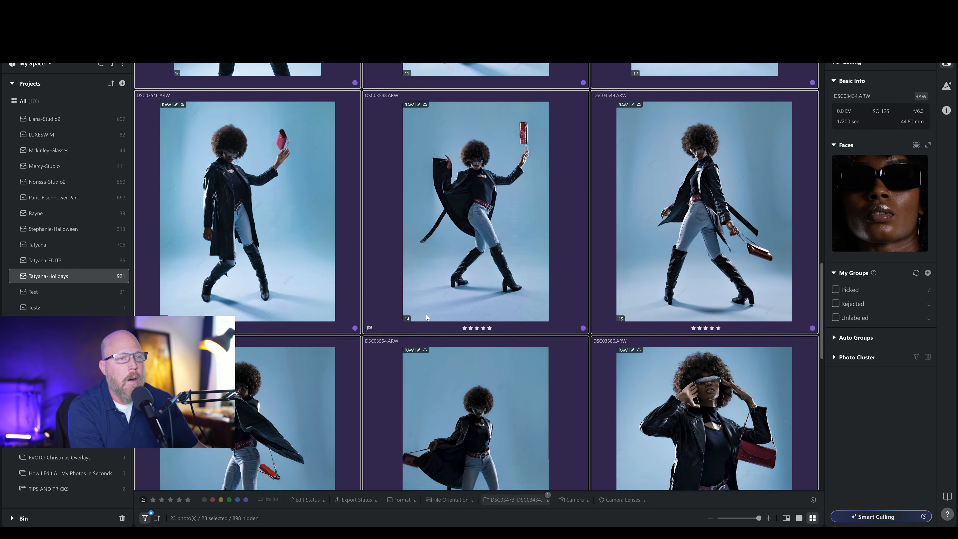
scroll(426, 317, "down", 5)
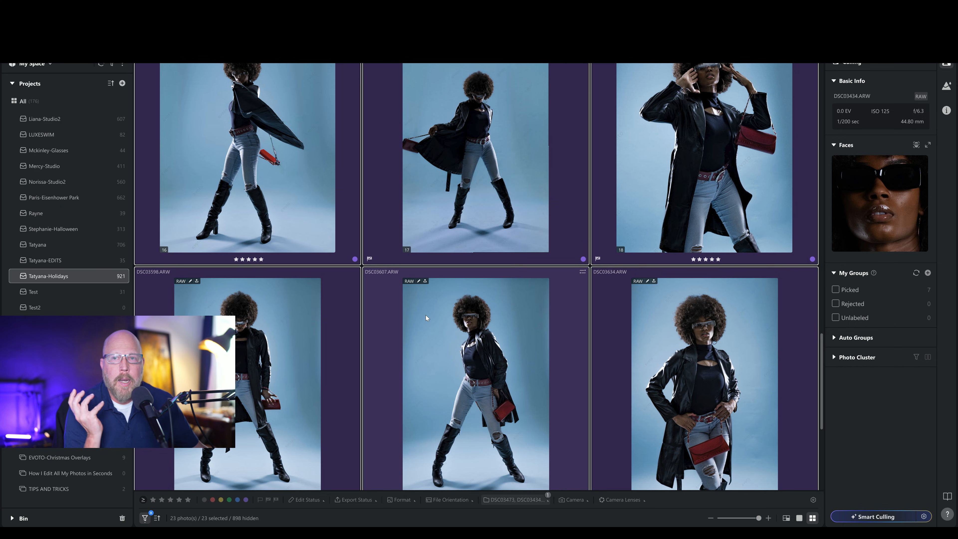
left_click(799, 518)
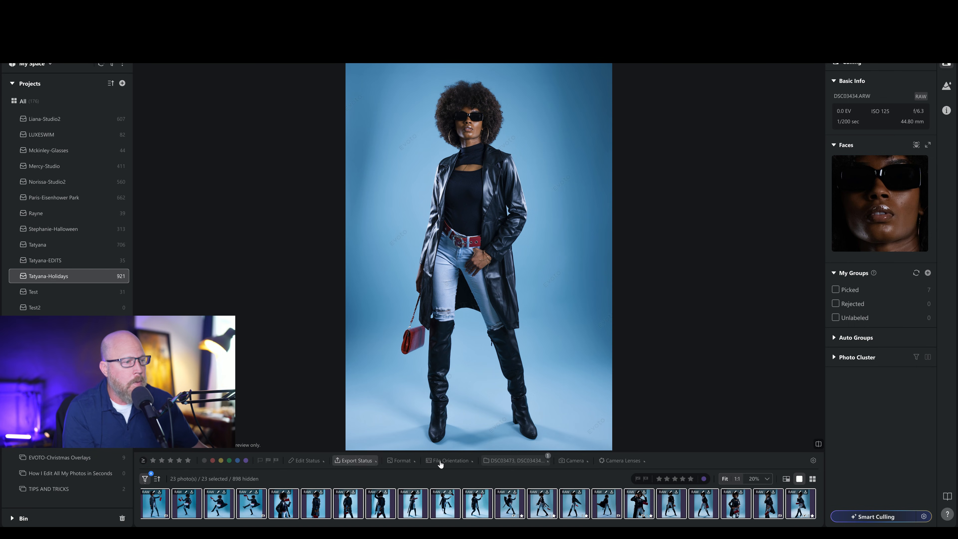
Clear the file name filter from the holiday project and filter its photos by the Purple color label
left_click(533, 464)
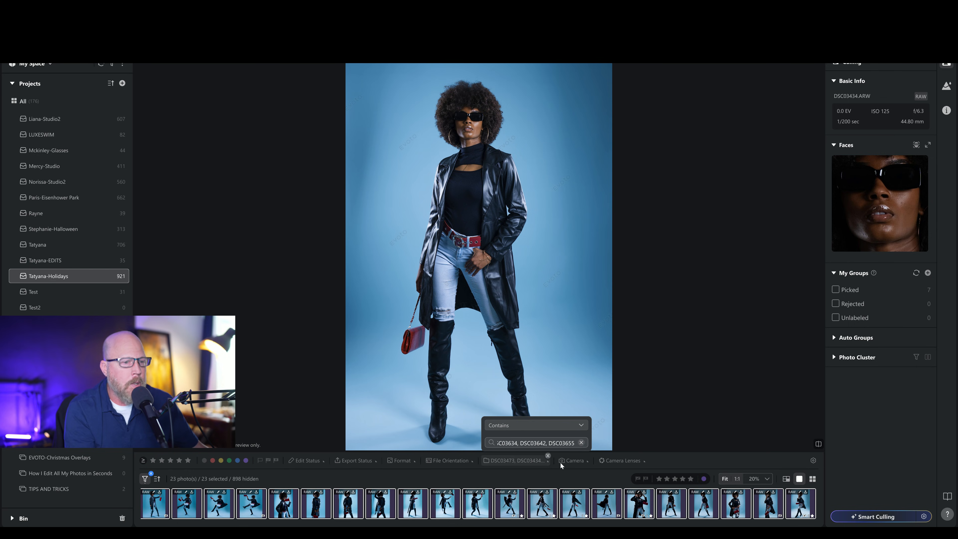
left_click(578, 442)
left_click(150, 474)
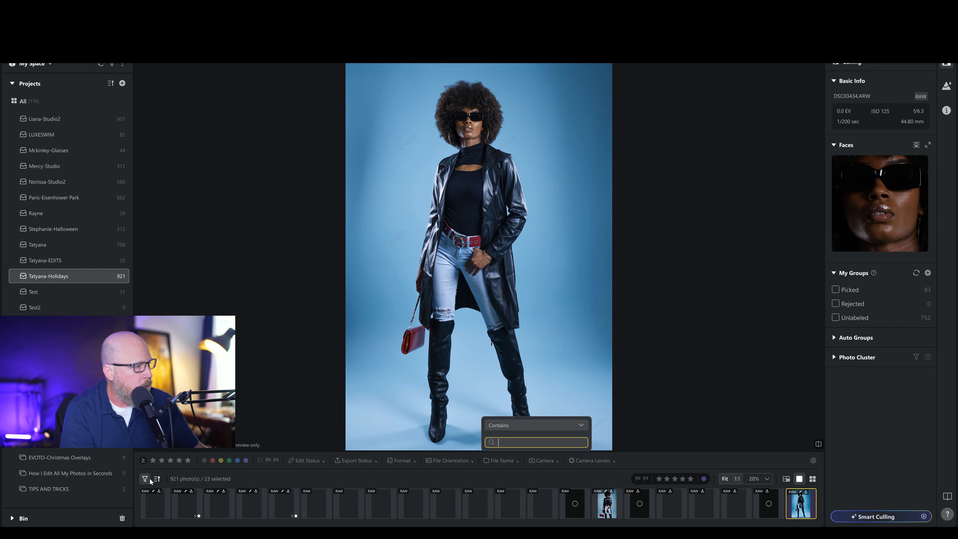
left_click(303, 360)
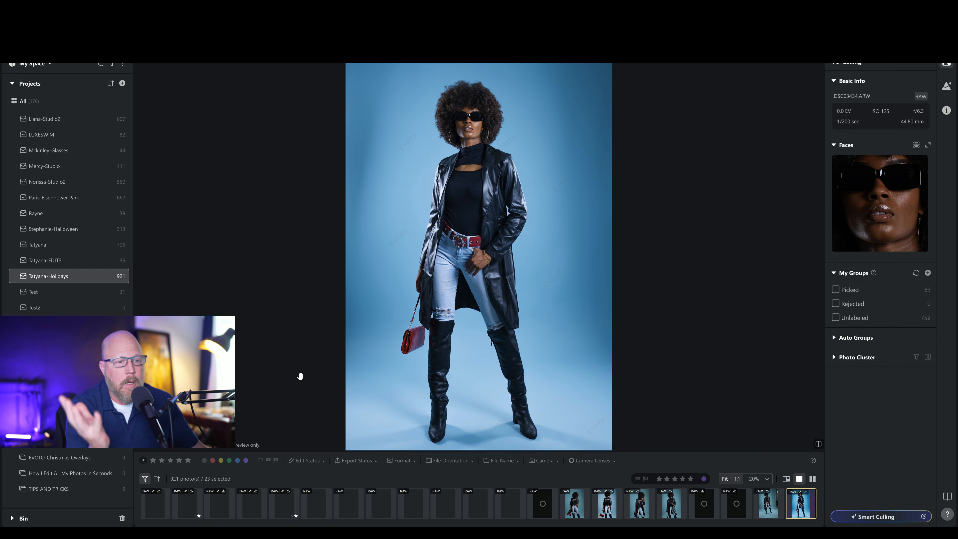
mouse_move(605, 533)
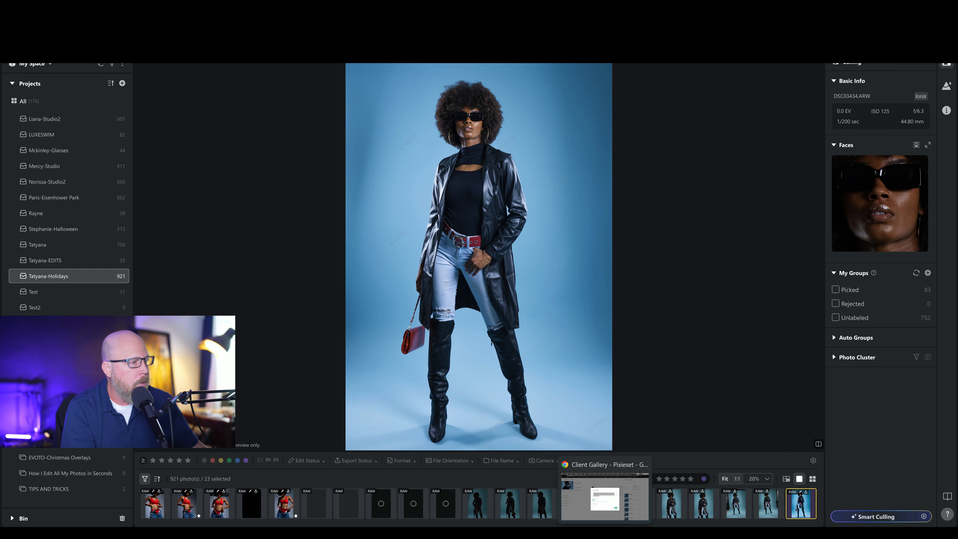
left_click(246, 460)
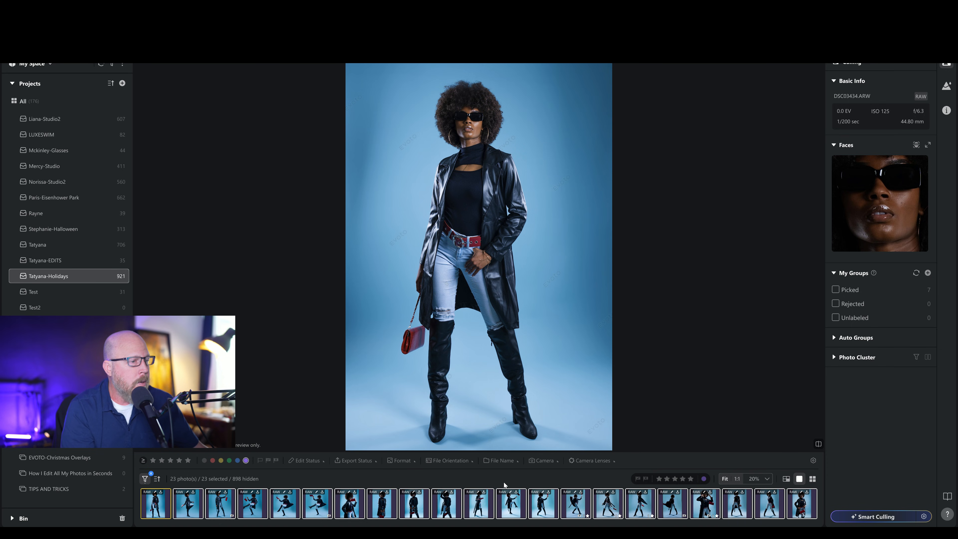
Check the choices offered by the Camera, Camera Lenses, Format and Export Status filters
left_click(551, 462)
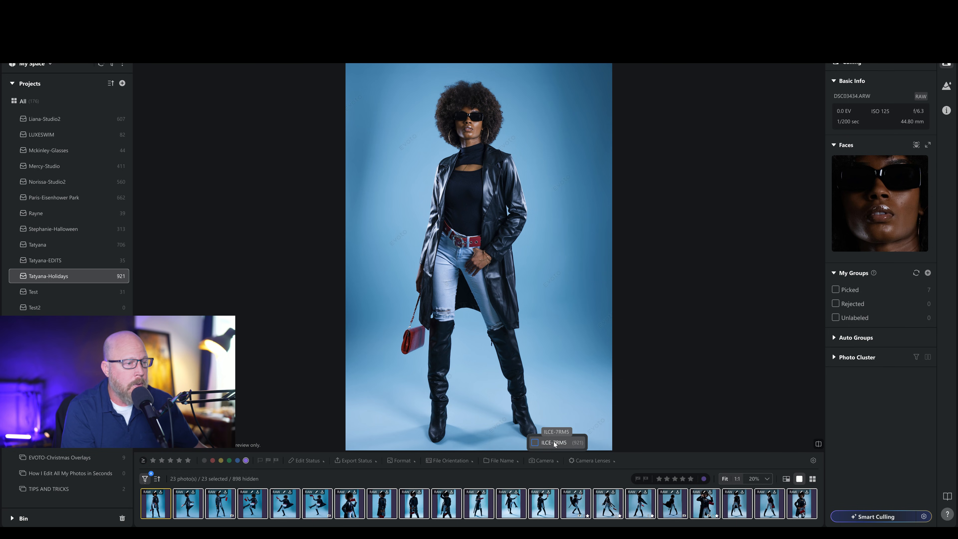
left_click(589, 460)
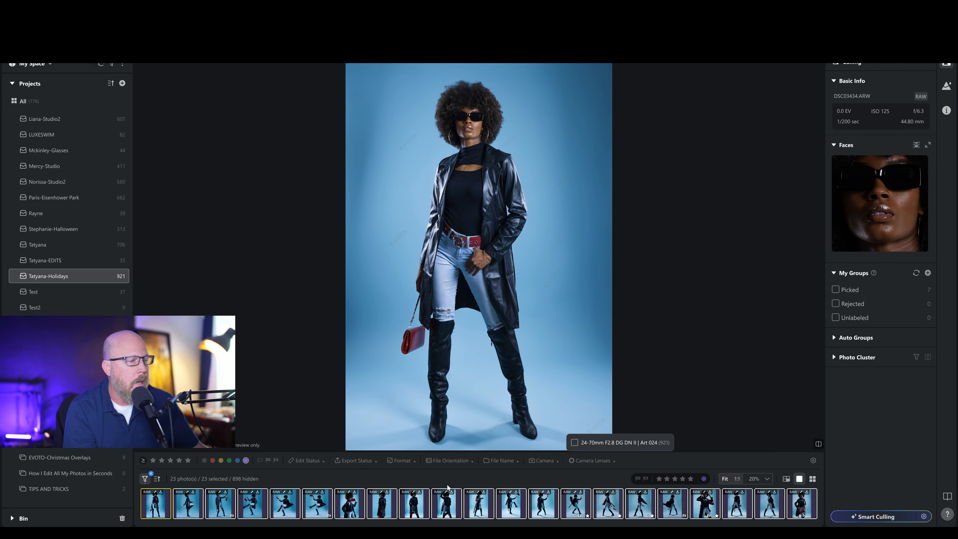
left_click(412, 467)
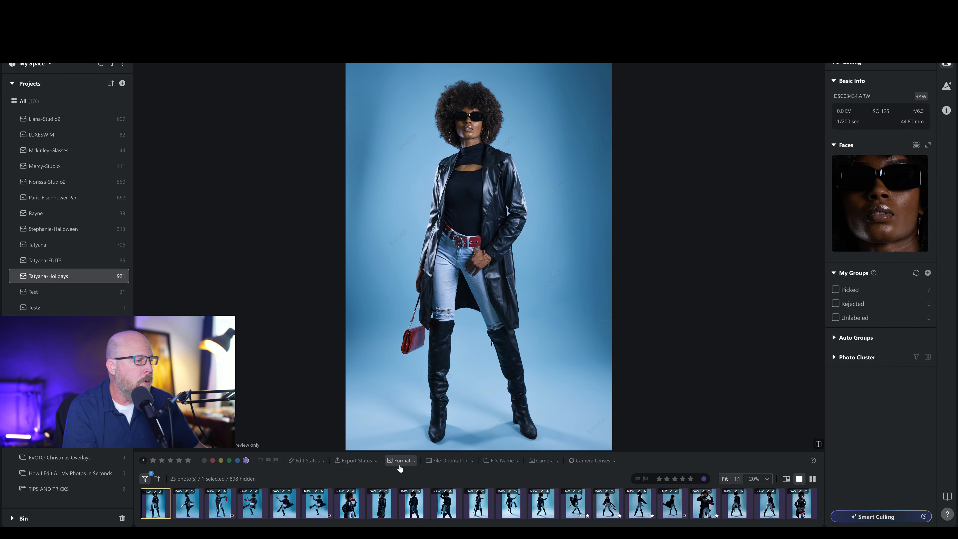
left_click(400, 467)
left_click(346, 460)
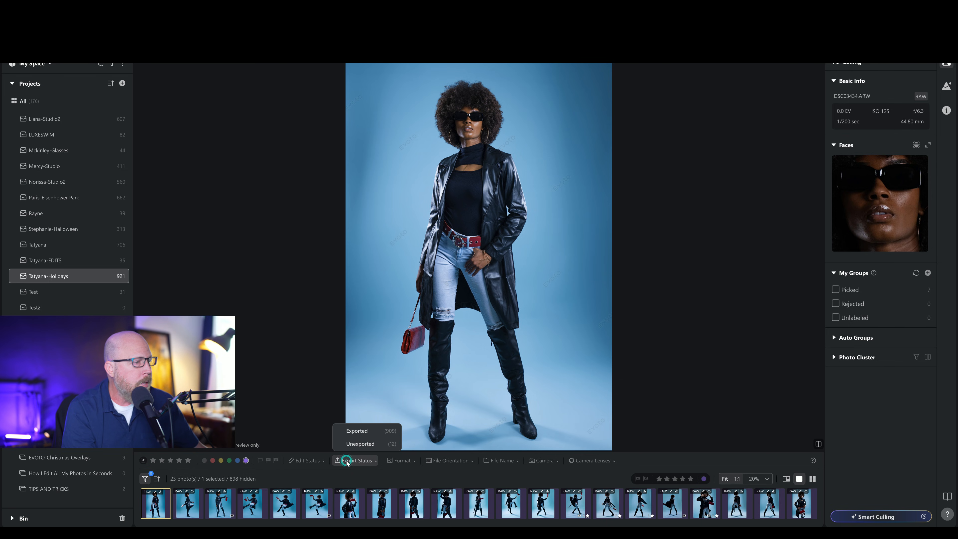
Replace the purple label filter with the Unedited edit status filter and display photo DSC03427.ARW
left_click(310, 460)
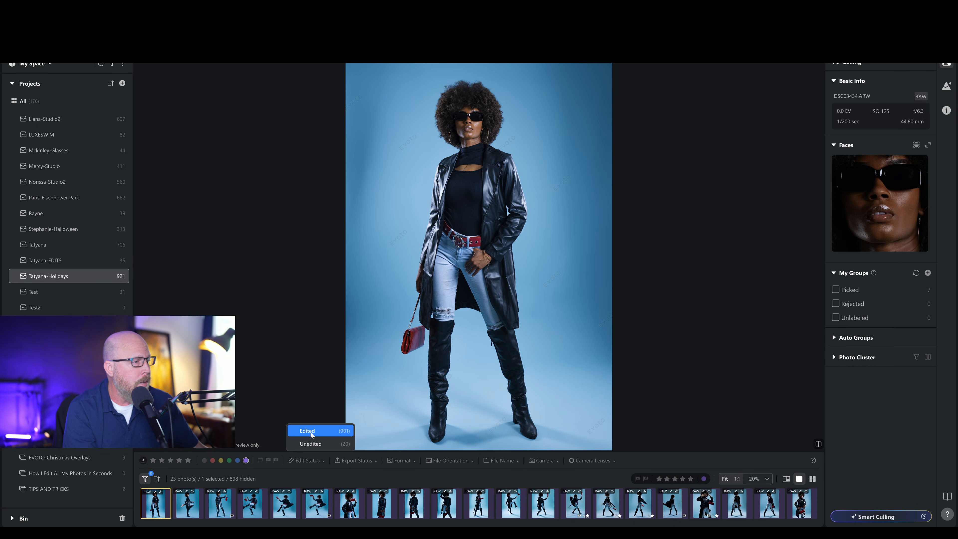
left_click(310, 442)
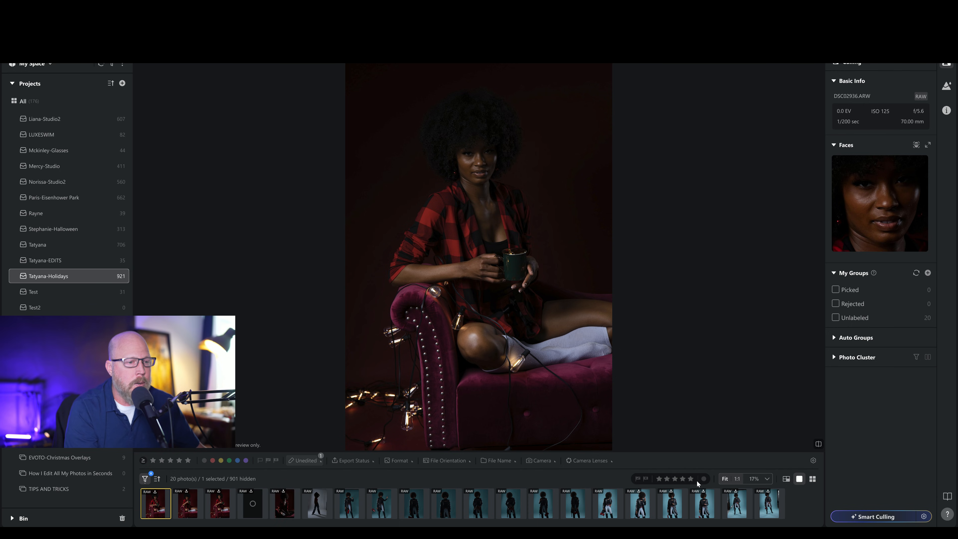
left_click(615, 511)
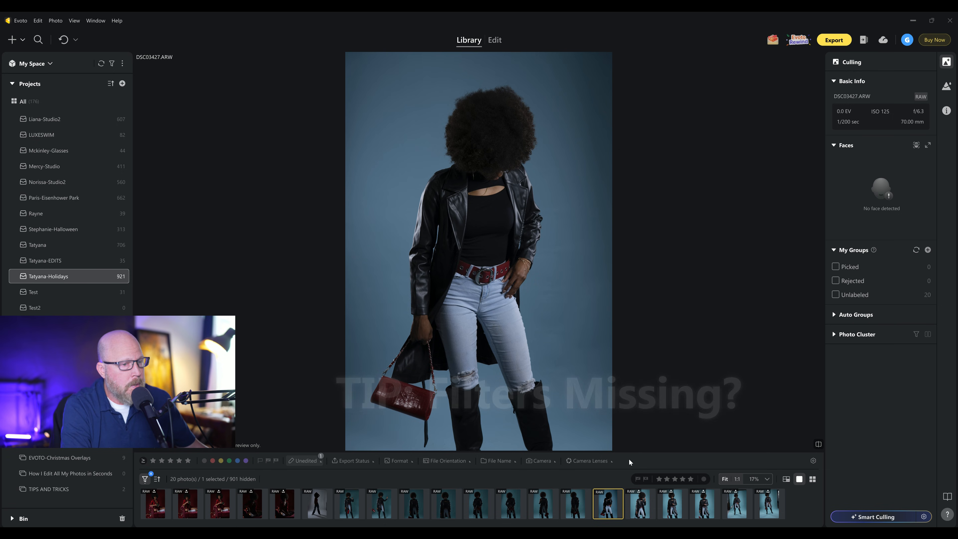
Clear all filters from the holiday project, then hide the filter bar and show it again
left_click(151, 473)
left_click(146, 480)
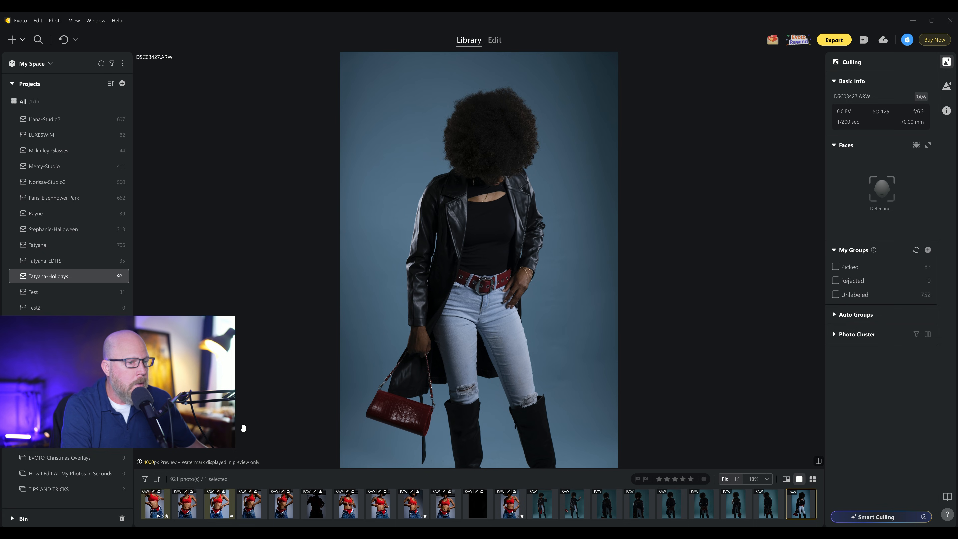
left_click(144, 478)
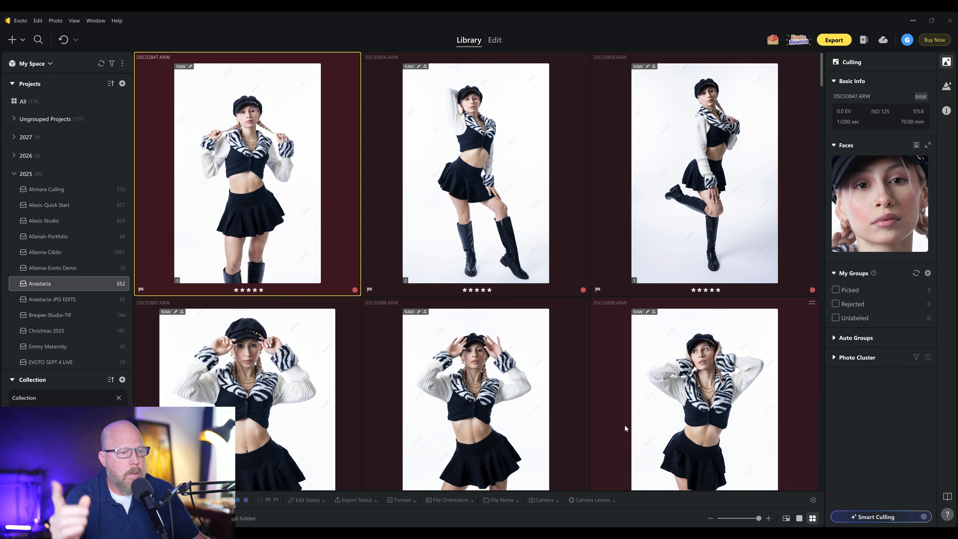
Select the ten photos ending with DSC03972.ARW and set up a custom export using the JPEG-Full Size and TIFF-A3 Print (300dpi) presets
left_click(800, 518)
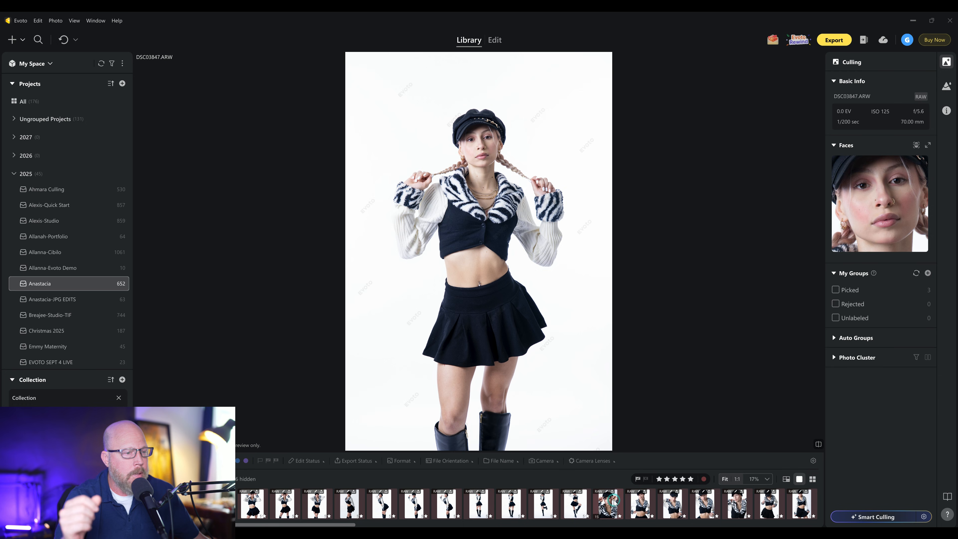
left_click(608, 503)
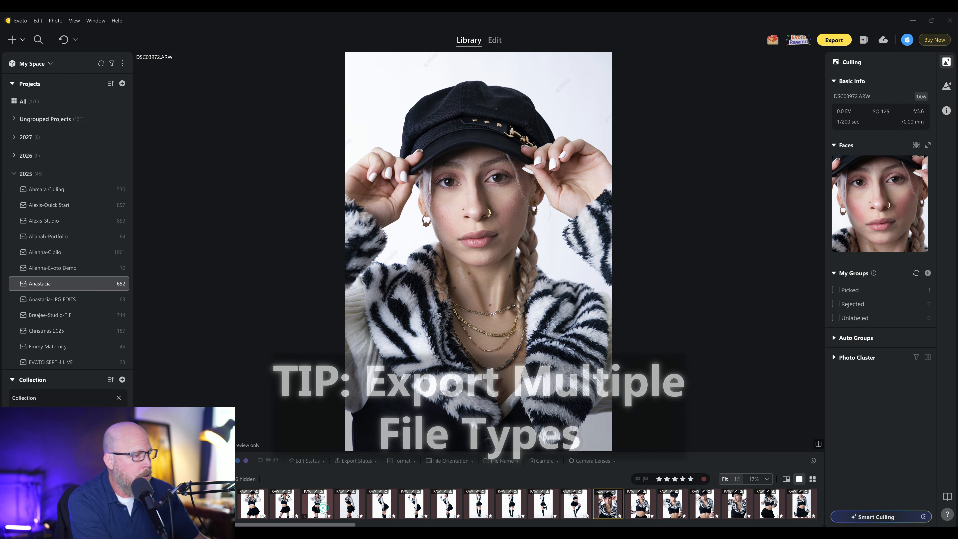
left_click(826, 43)
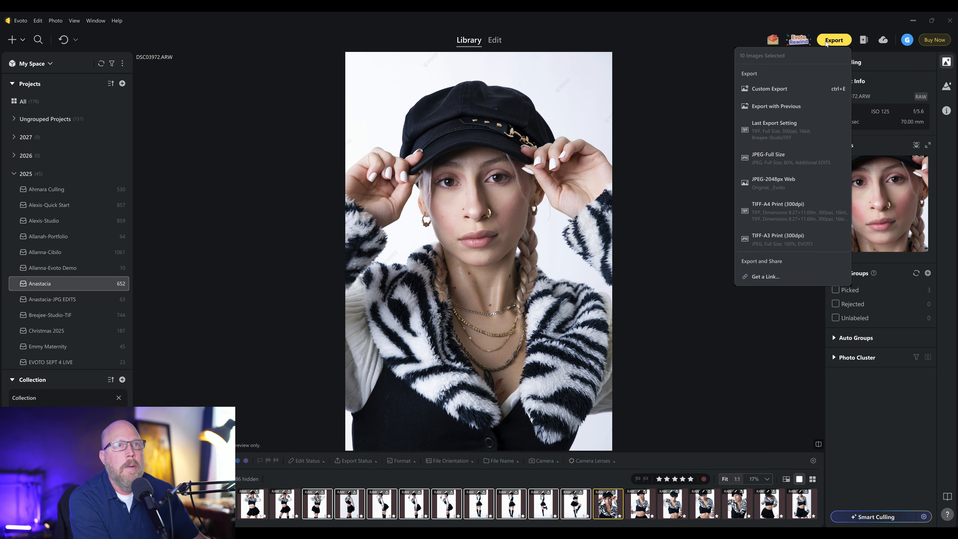
left_click(795, 90)
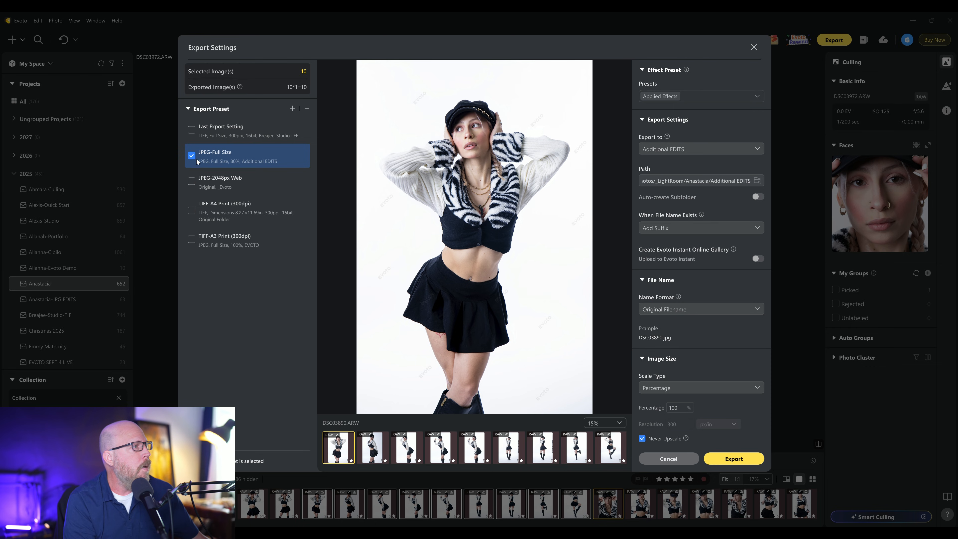
left_click(192, 239)
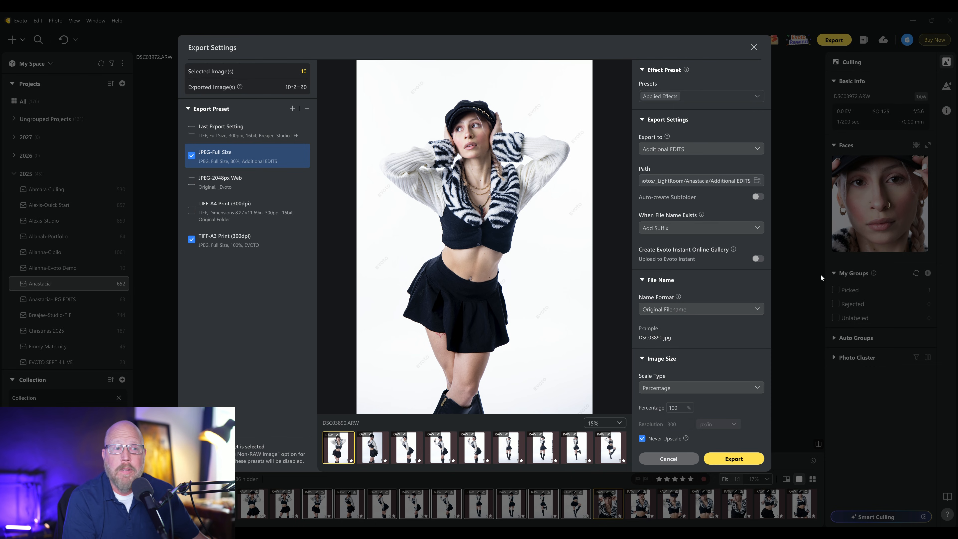
Enable the Watermark.png watermark in the JPEG-Full Size export settings and set its opacity to 47
left_click_drag(767, 256, 783, 469)
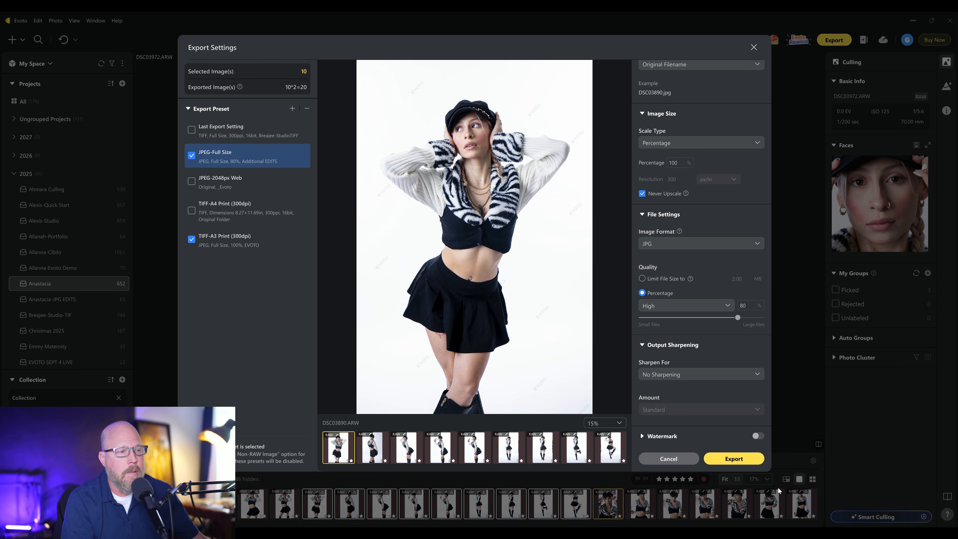
left_click(641, 436)
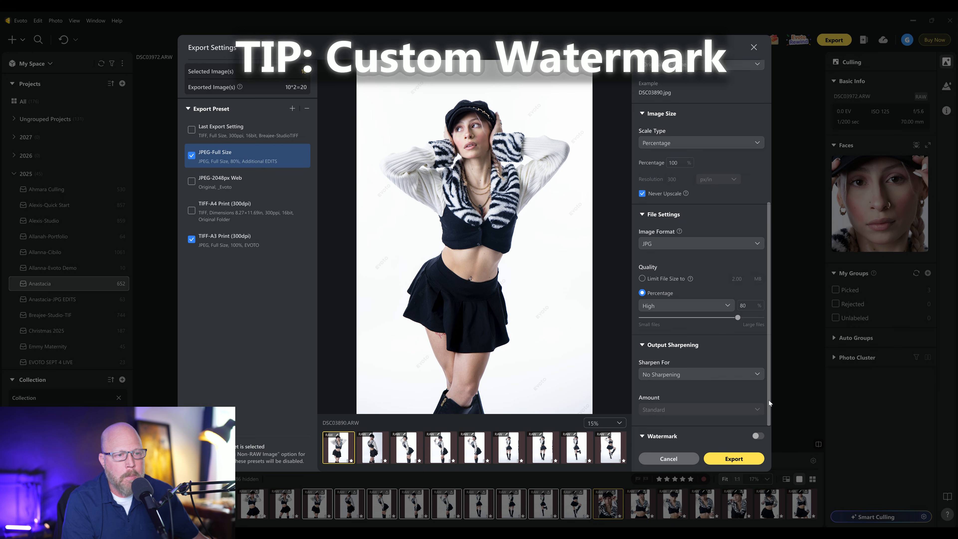
scroll(769, 403, "down", 1)
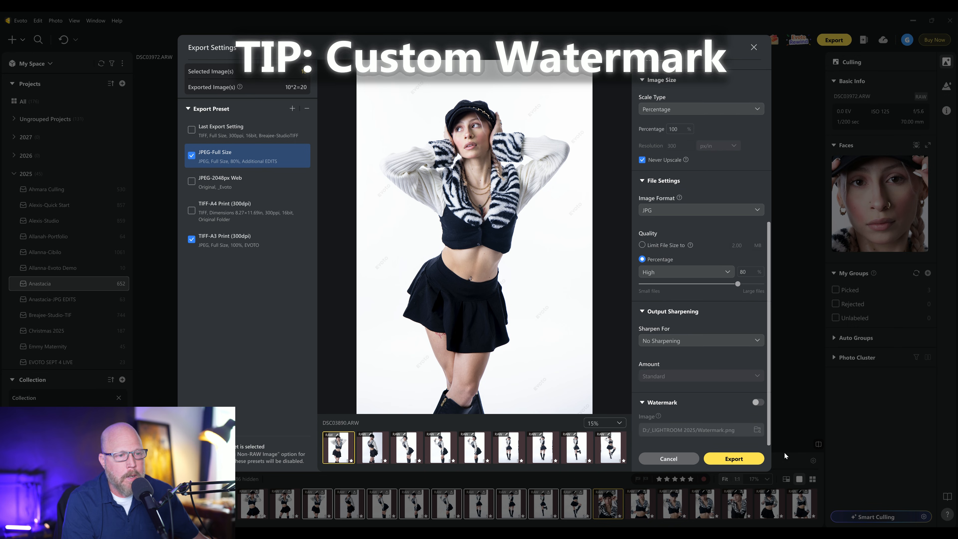
left_click(760, 402)
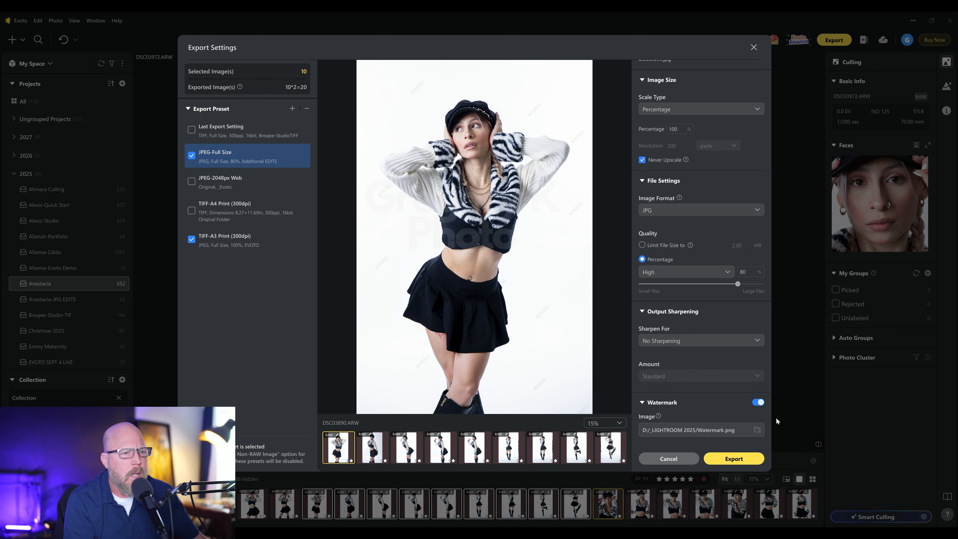
scroll(731, 421, "down", 4)
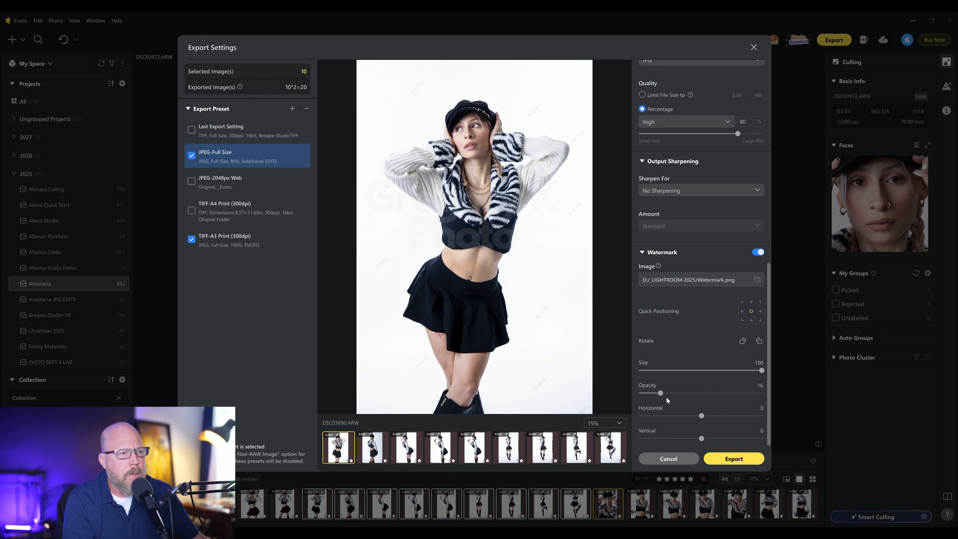
left_click_drag(660, 393, 782, 395)
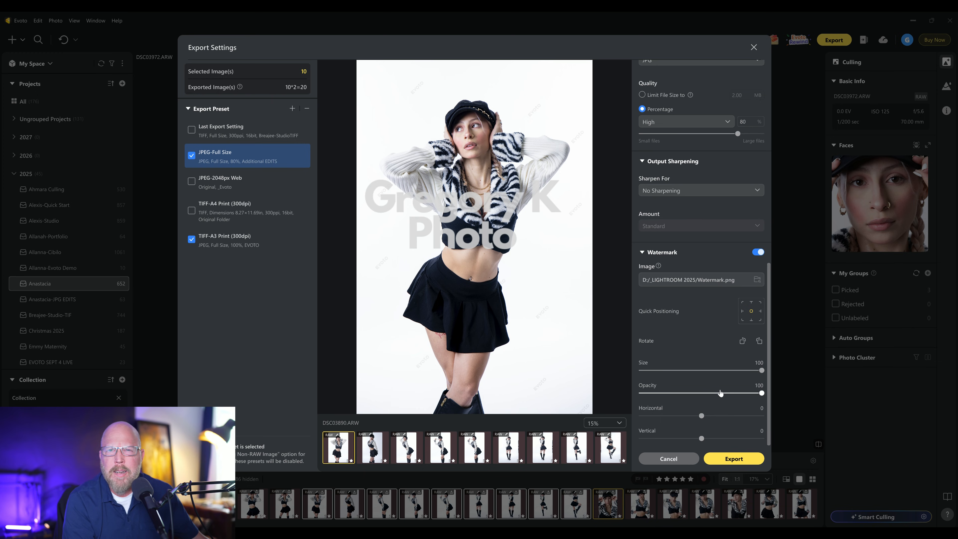
left_click(720, 392)
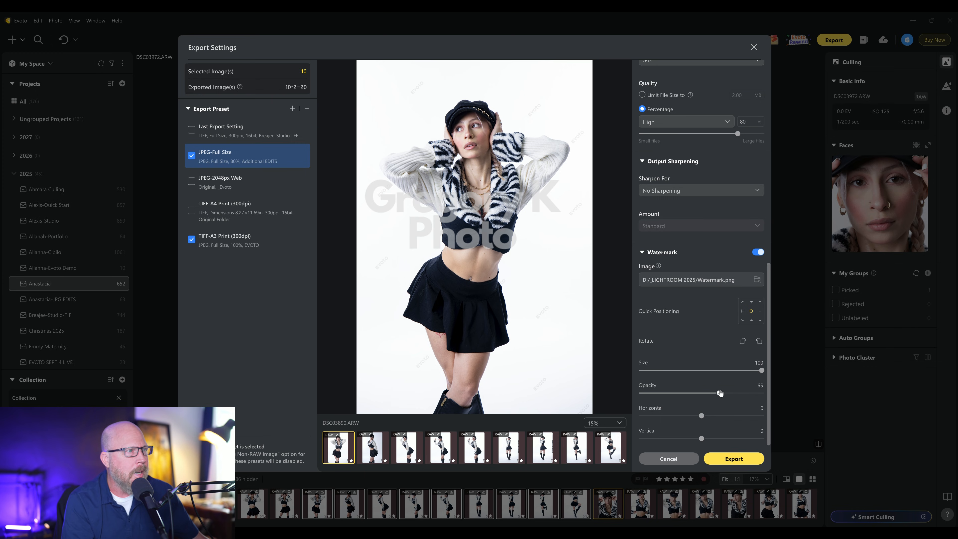
left_click_drag(719, 393, 700, 394)
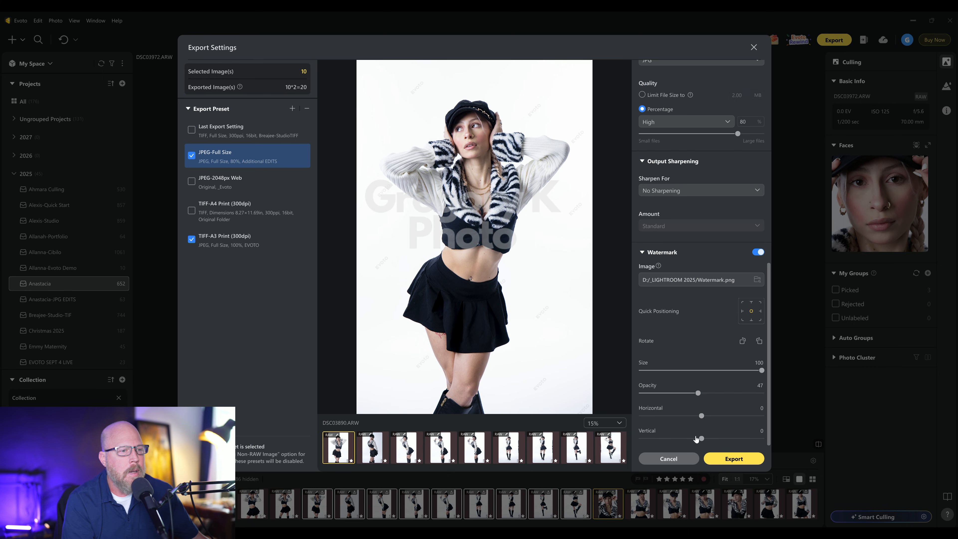
Reposition the watermark with a horizontal offset of 13 and a vertical offset of -41
left_click_drag(700, 418, 743, 419)
left_click(708, 416)
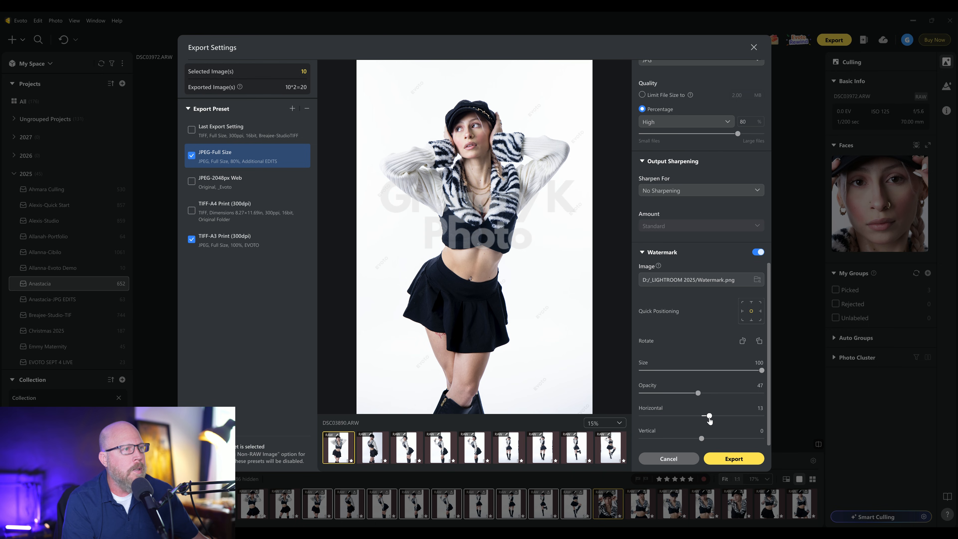
left_click_drag(700, 438, 676, 458)
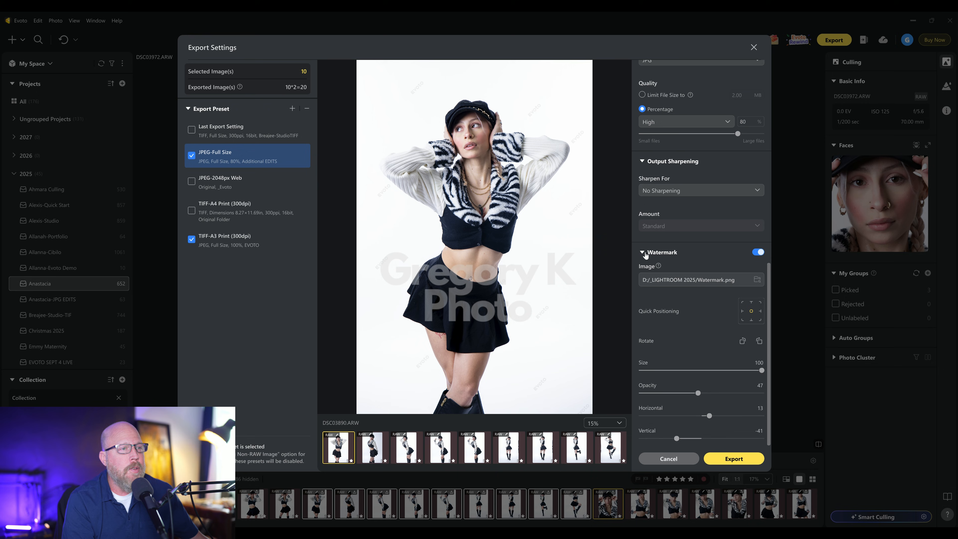
Review the export settings, close them without exporting, and open the list of completed exports
scroll(683, 195, "up", 10)
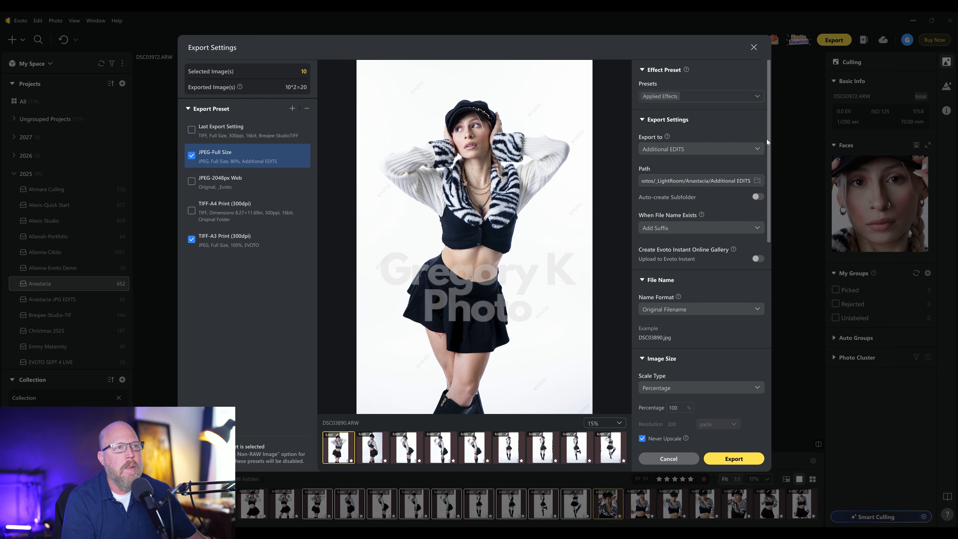
scroll(766, 143, "down", 3)
scroll(766, 142, "up", 3)
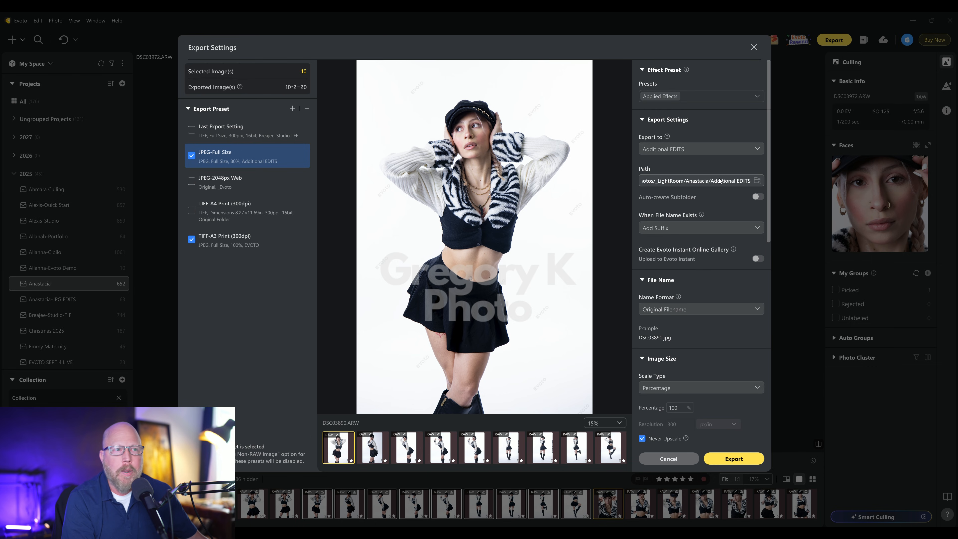
left_click(753, 47)
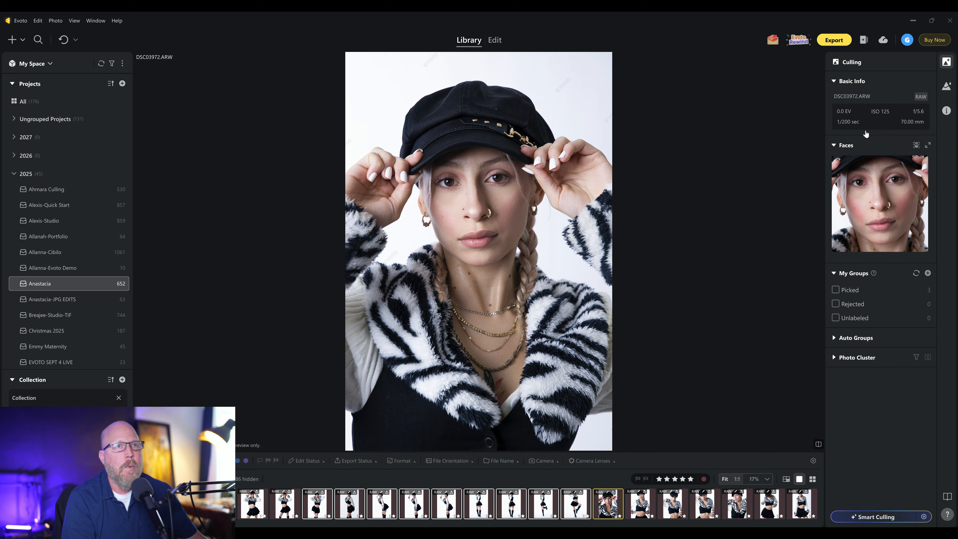
left_click(863, 40)
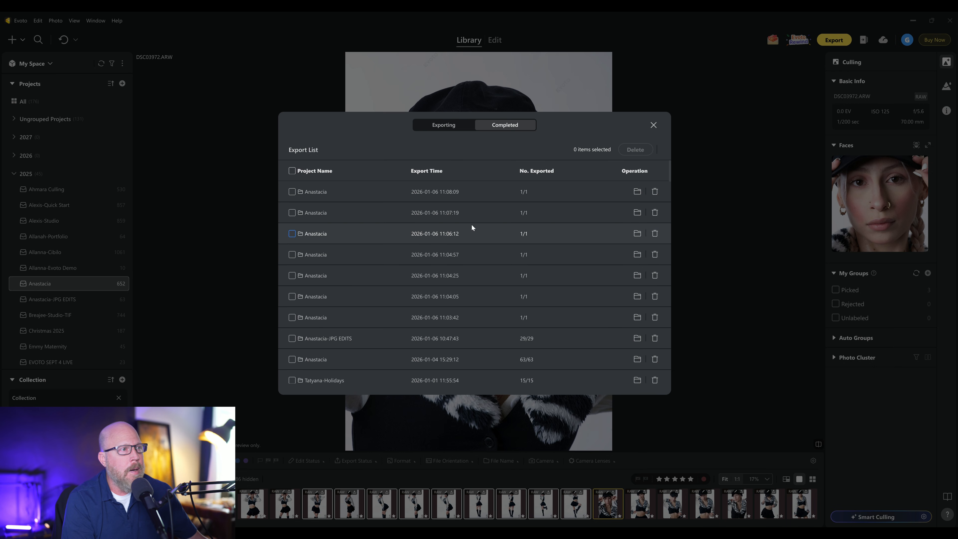